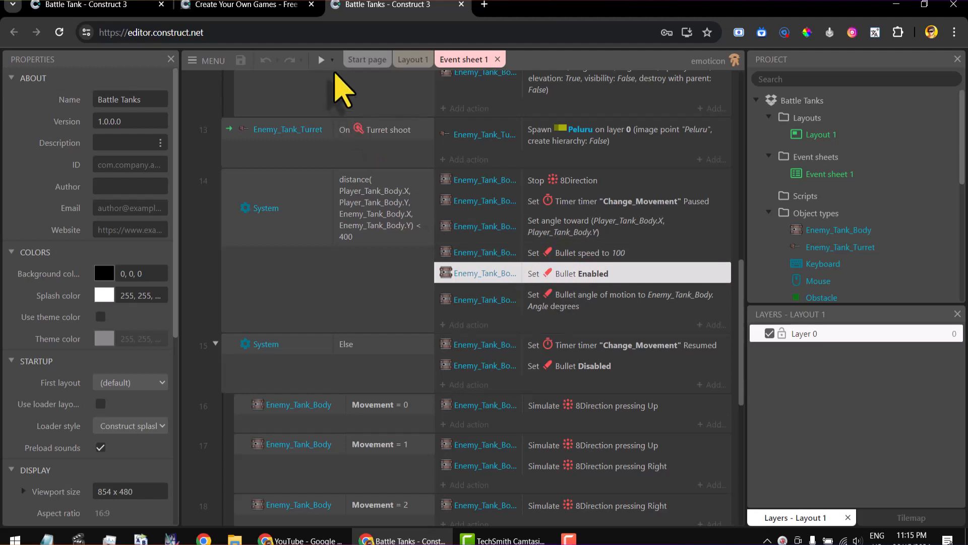
Test-play the Battle Tanks project in a preview, driving the player tank around the enemy tank and obstacles, and close the preview.
{"action": "left_click", "coordinate": [321, 60]}
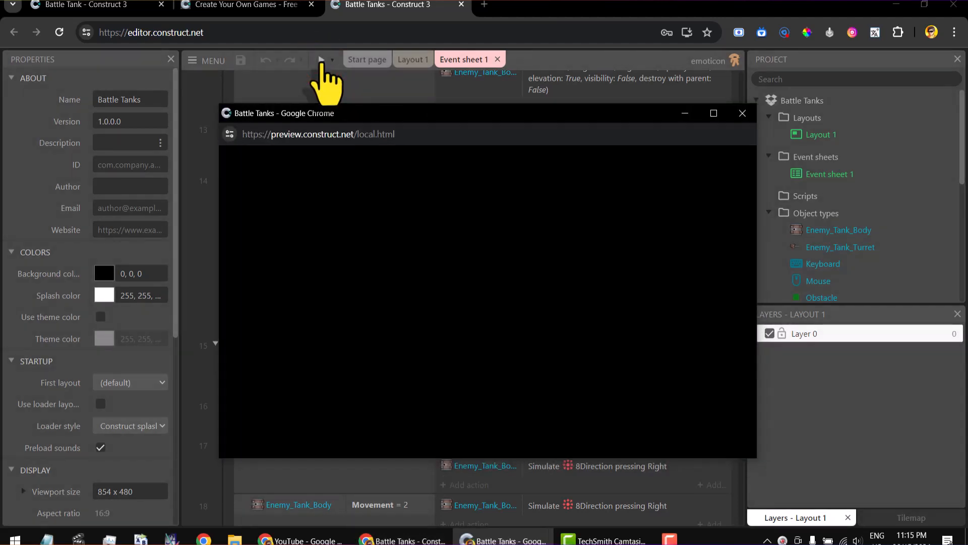
{"action": "key", "text": "s"}
{"action": "key", "text": "d"}
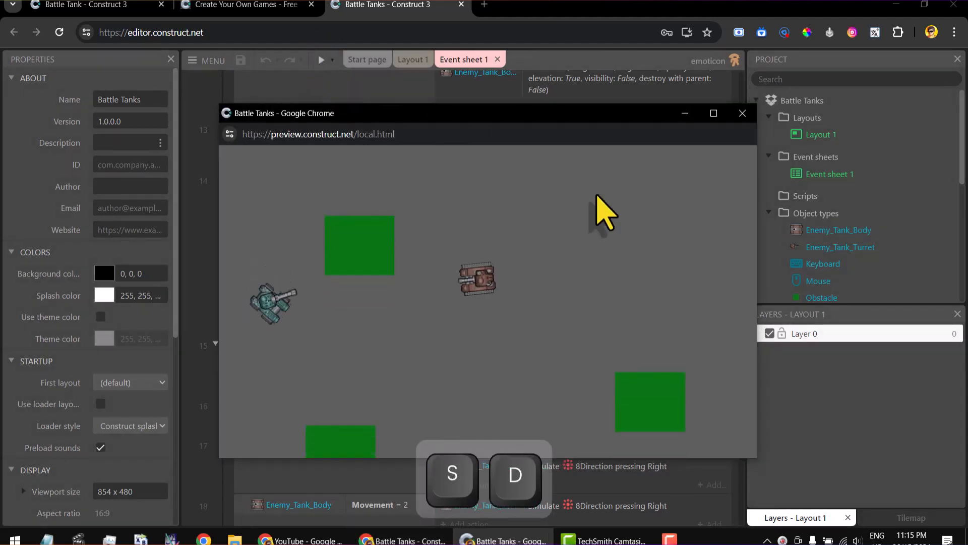
{"action": "key", "text": "a"}
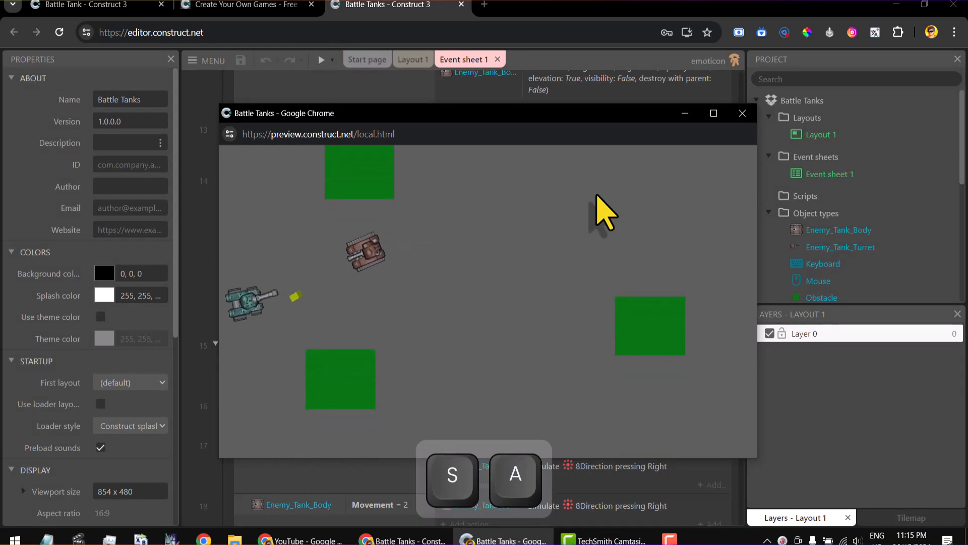
{"action": "key", "text": "d"}
{"action": "key", "text": "d"}
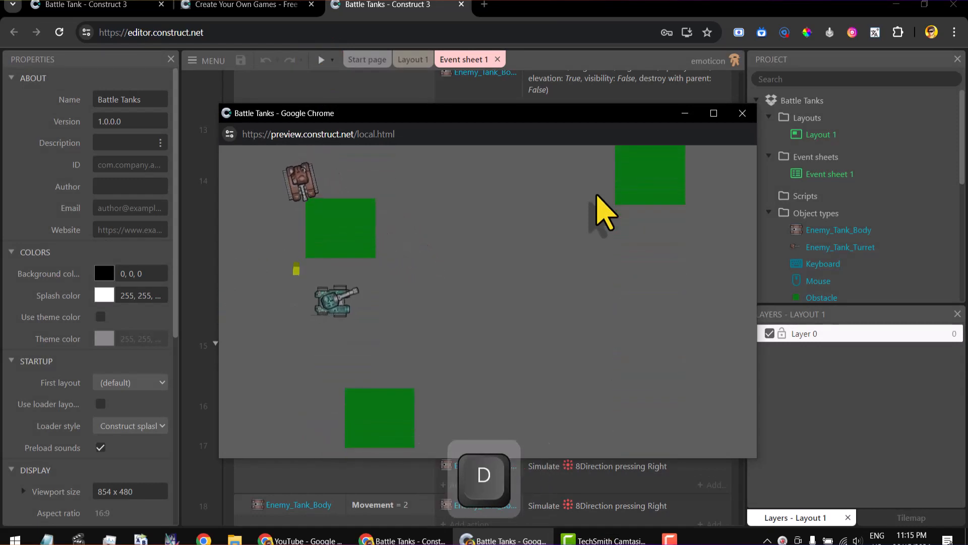
{"action": "key", "text": "d"}
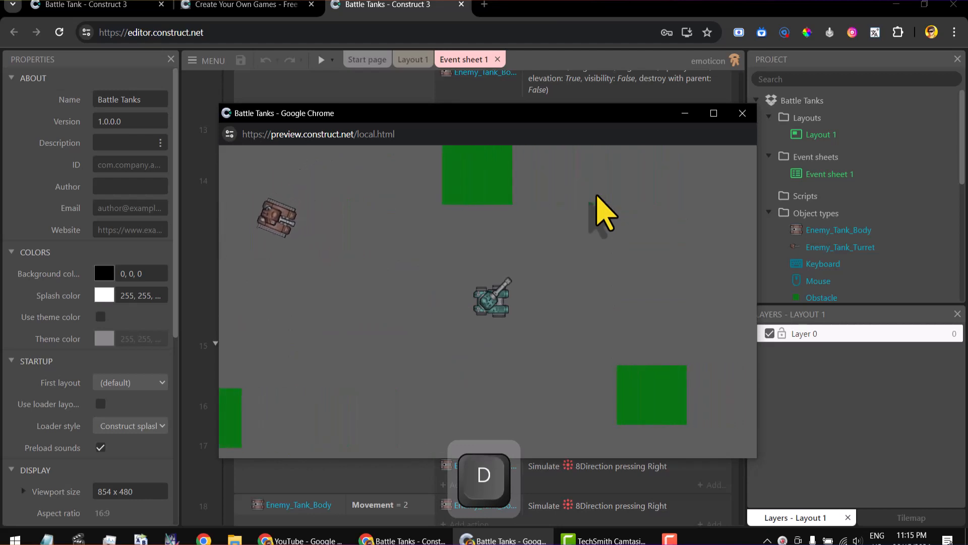
{"action": "key", "text": "a"}
{"action": "key", "text": "a"}
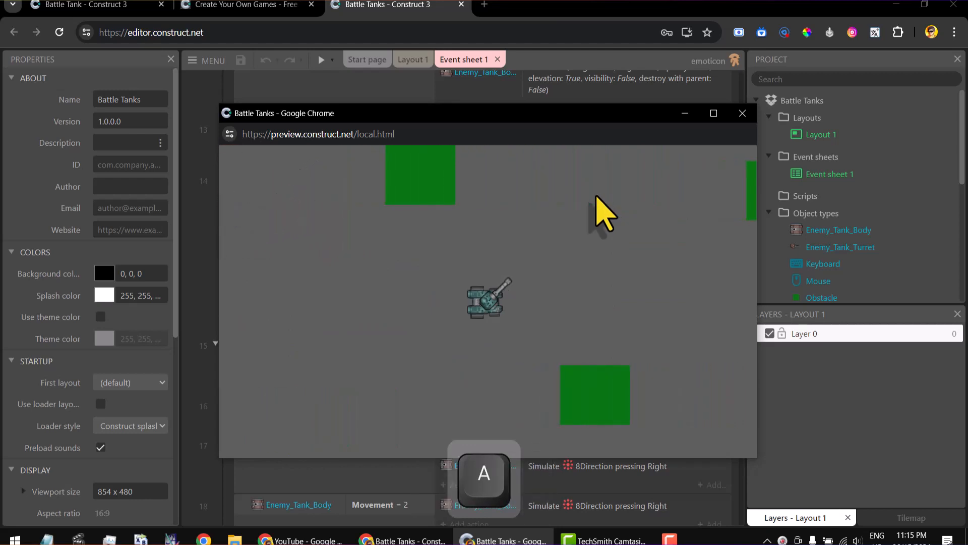
{"action": "key", "text": "w"}
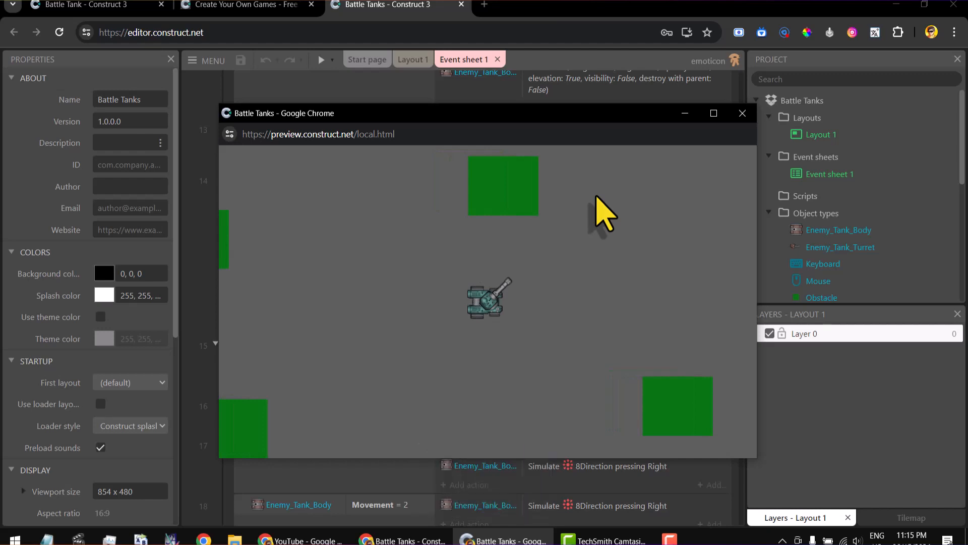
{"action": "key", "text": "s"}
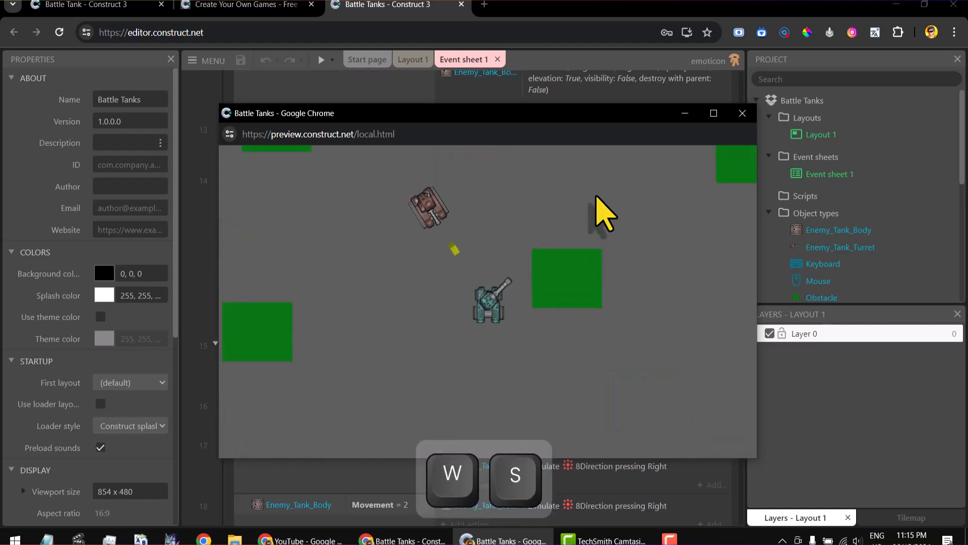
{"action": "key", "text": "d"}
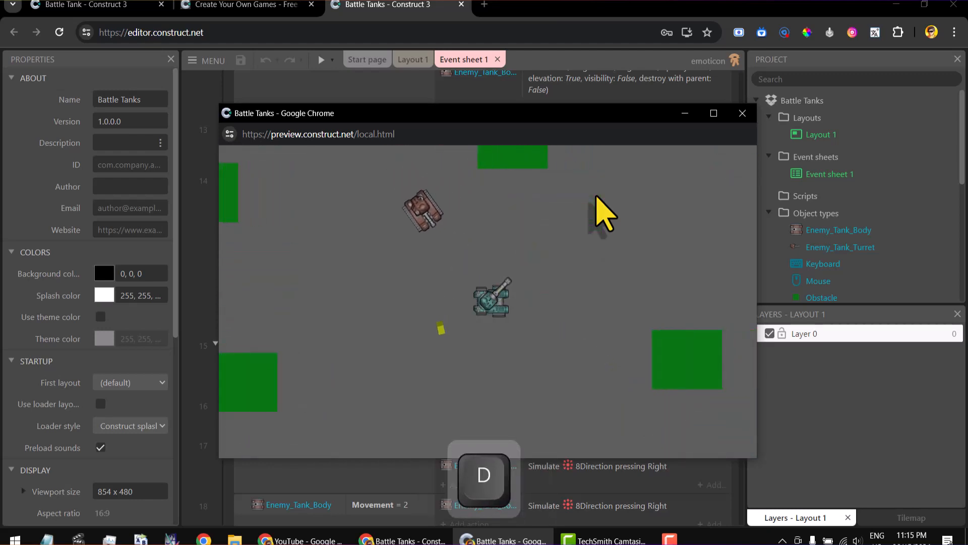
{"action": "key", "text": "d"}
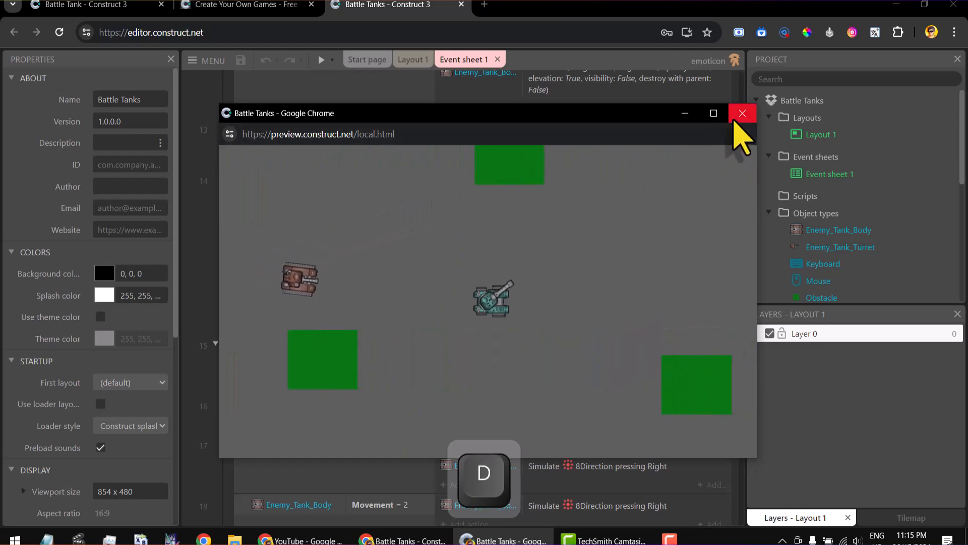
{"action": "left_click", "coordinate": [741, 113]}
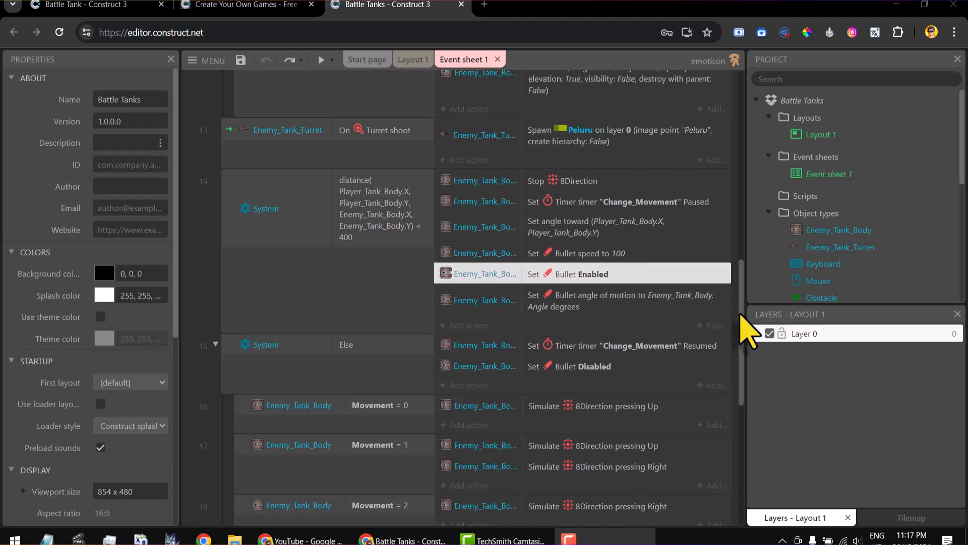
Set the initial value of the global variable Enemy_Count_MAX to 5.
{"action": "left_click_drag", "start_coordinate": [741, 317], "coordinate": [734, 96]}
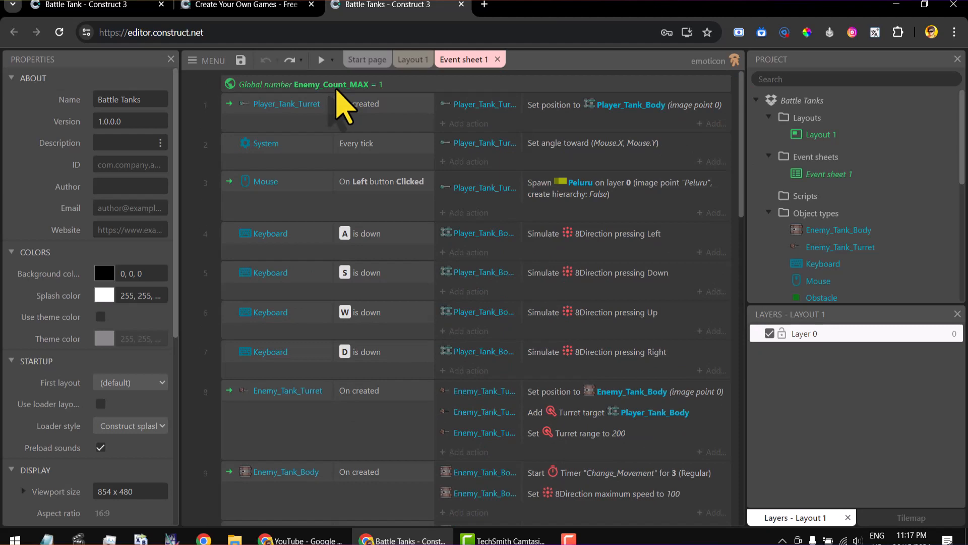
{"action": "double_click", "coordinate": [338, 88]}
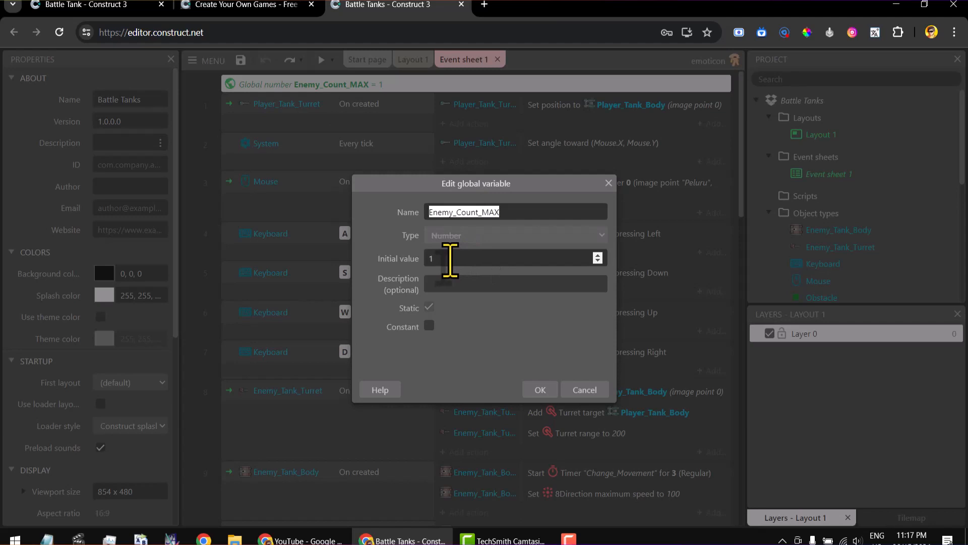
{"action": "double_click", "coordinate": [426, 259]}
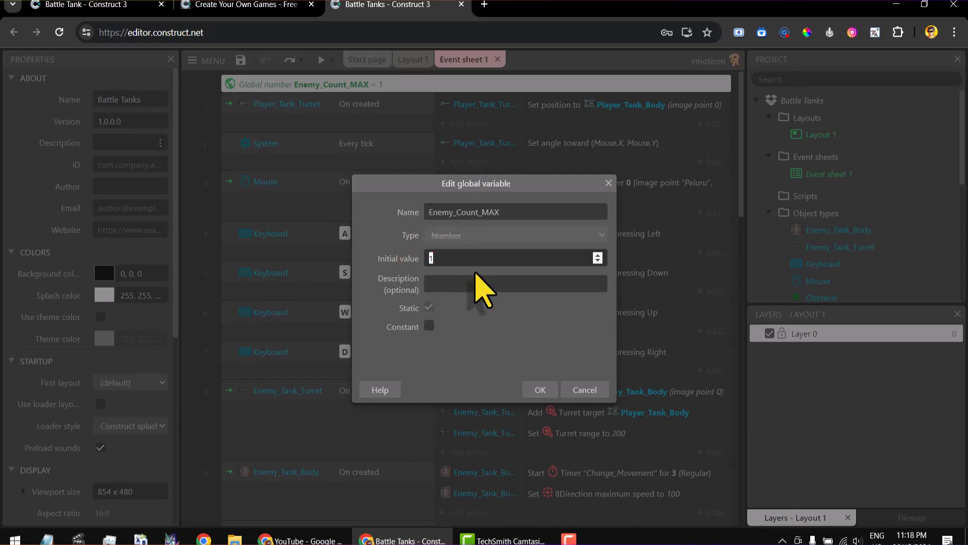
{"action": "type", "text": "5"}
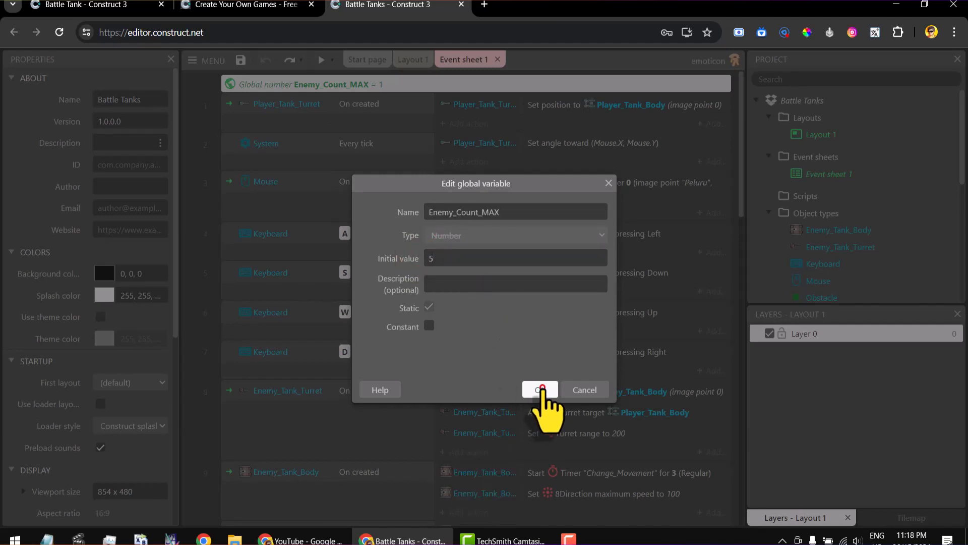
{"action": "left_click", "coordinate": [540, 391]}
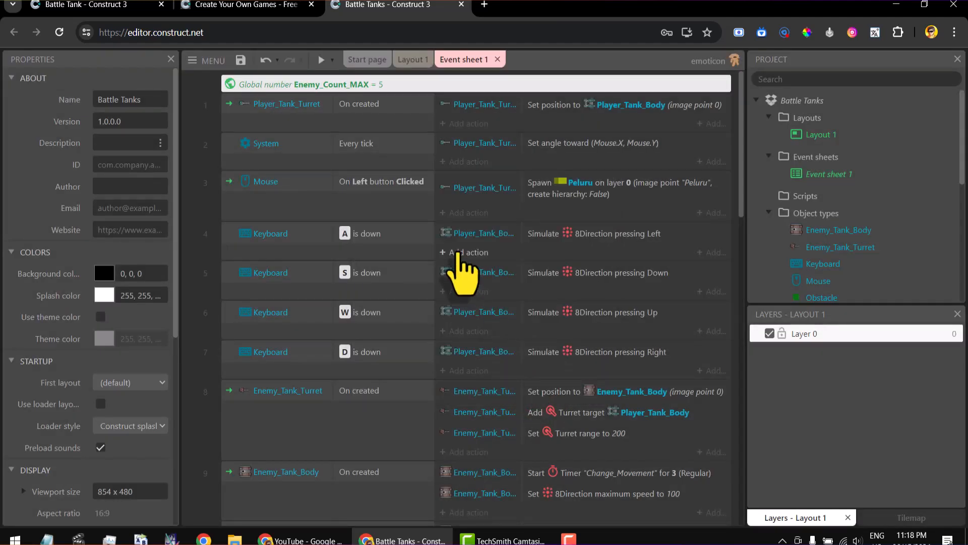
Preview the game with the changed enemy count, driving the player tank among the enemy tanks, and close the preview.
{"action": "left_click", "coordinate": [319, 60]}
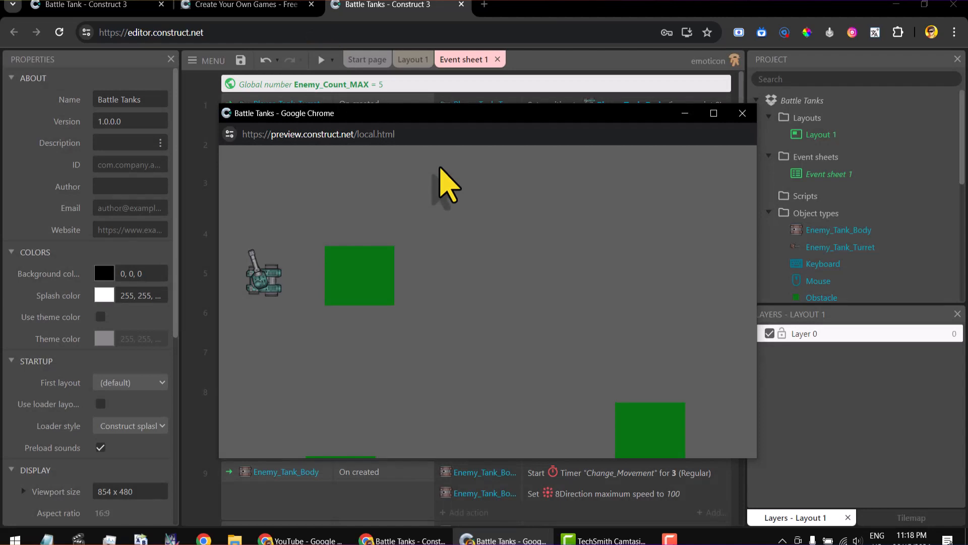
{"action": "key", "text": "s"}
{"action": "key", "text": "d"}
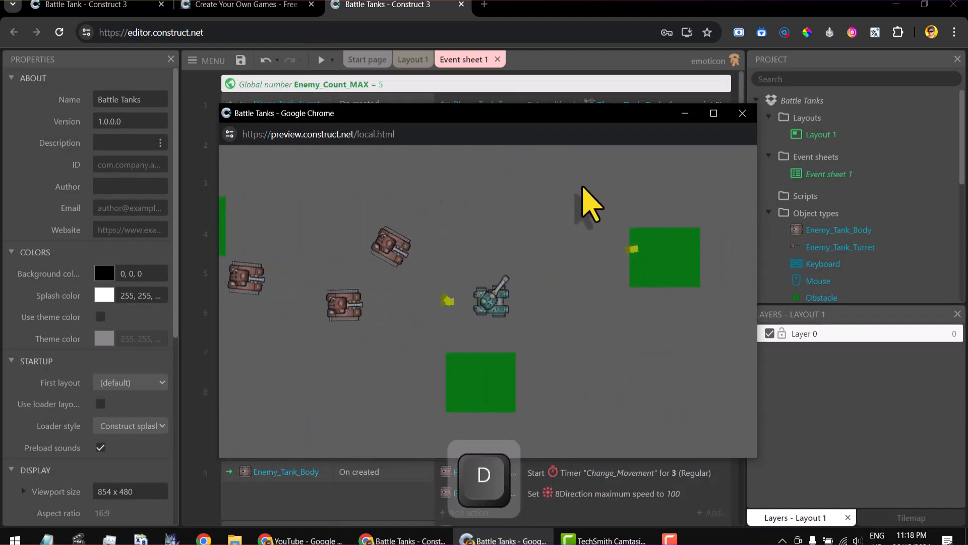
{"action": "key", "text": "w"}
{"action": "key", "text": "a"}
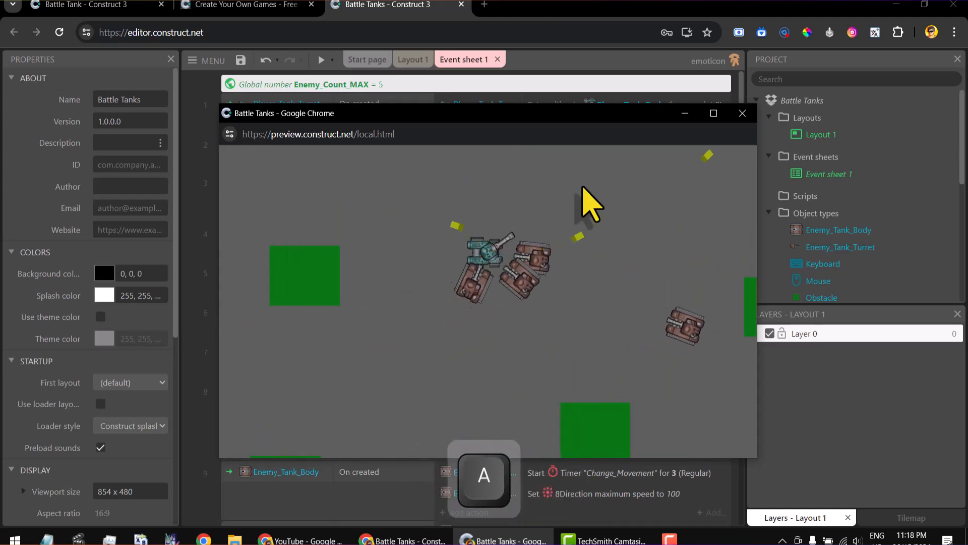
{"action": "key", "text": "w"}
{"action": "key", "text": "s"}
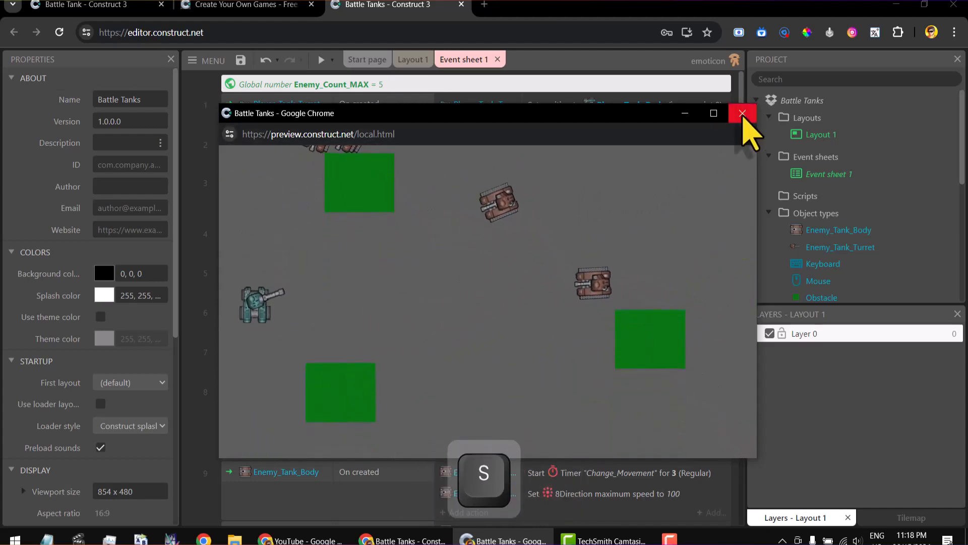
{"action": "left_click", "coordinate": [743, 113]}
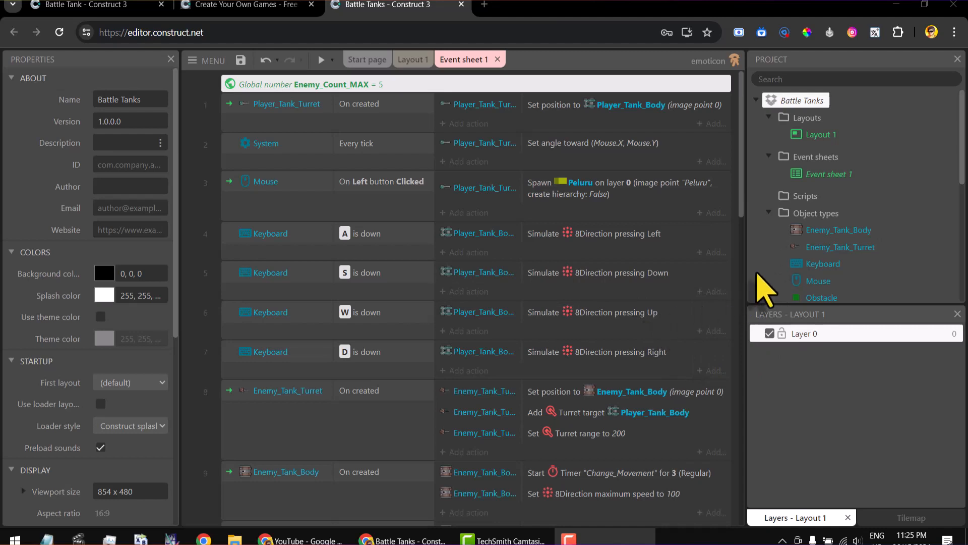
Examine the behaviors assigned to the Enemy_Tank_Body object, including its Bullet behavior.
{"action": "left_click", "coordinate": [822, 231]}
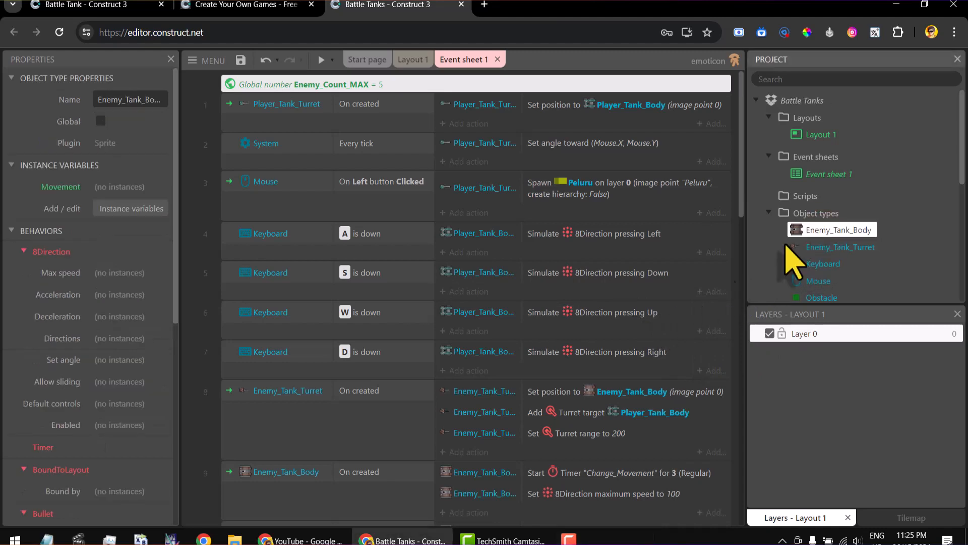
{"action": "scroll", "coordinate": [151, 378], "scroll_direction": "down", "scroll_amount": 5}
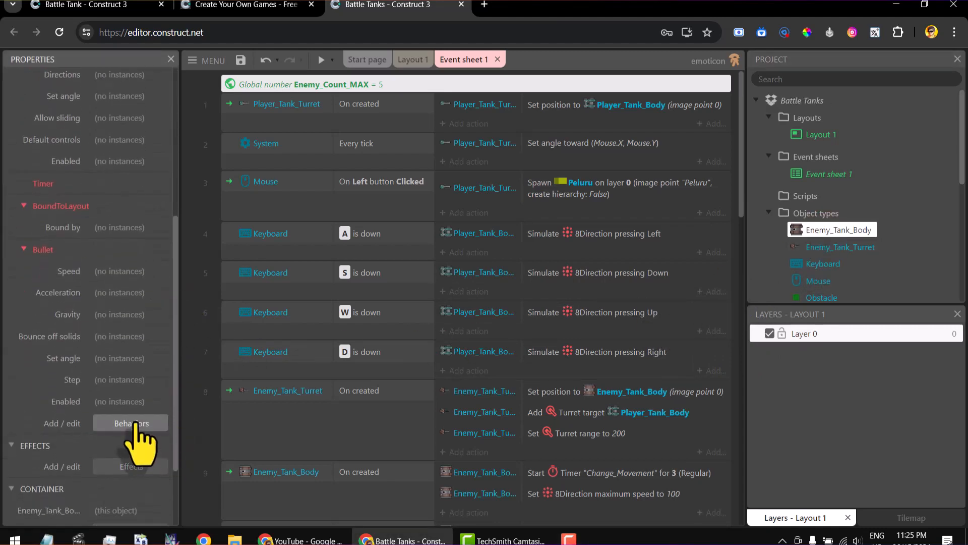
{"action": "left_click", "coordinate": [135, 425]}
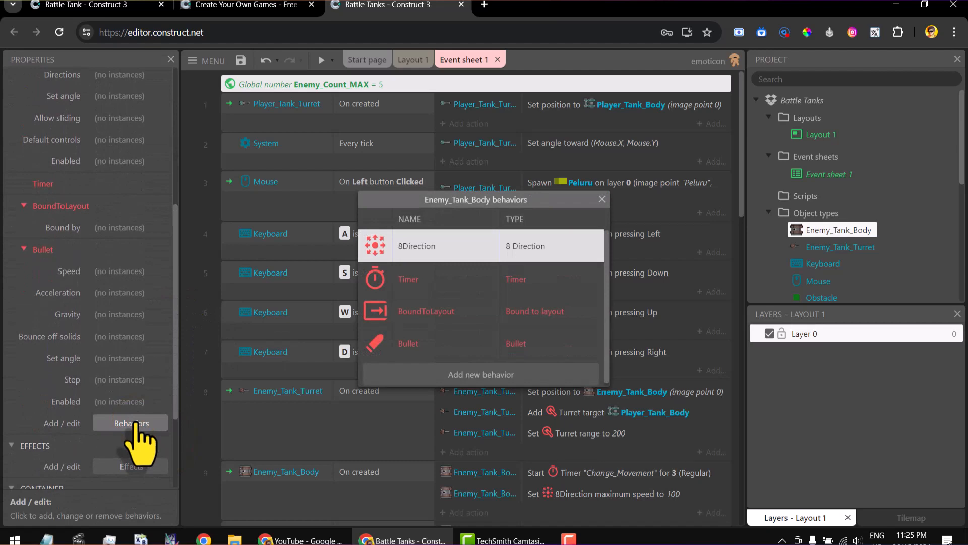
{"action": "left_click", "coordinate": [448, 343]}
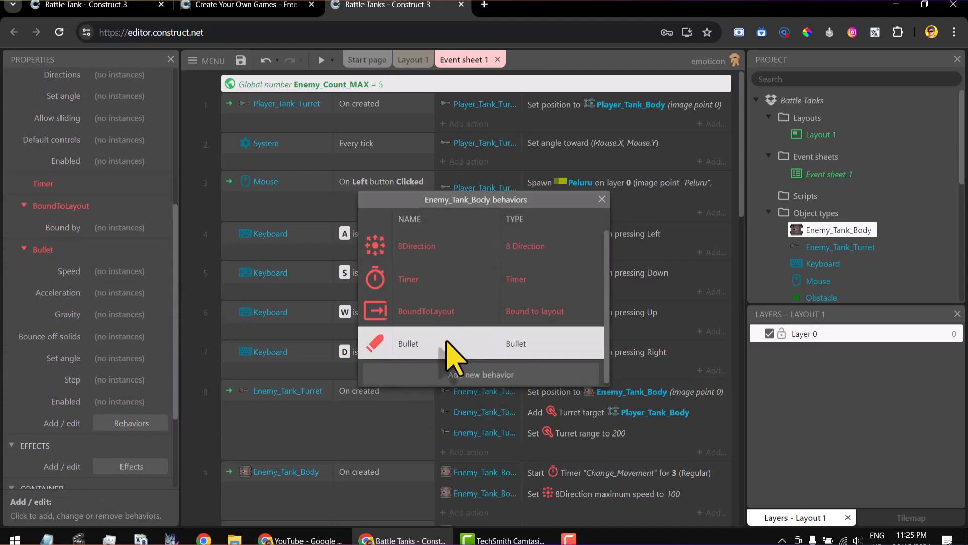
{"action": "left_click", "coordinate": [603, 199]}
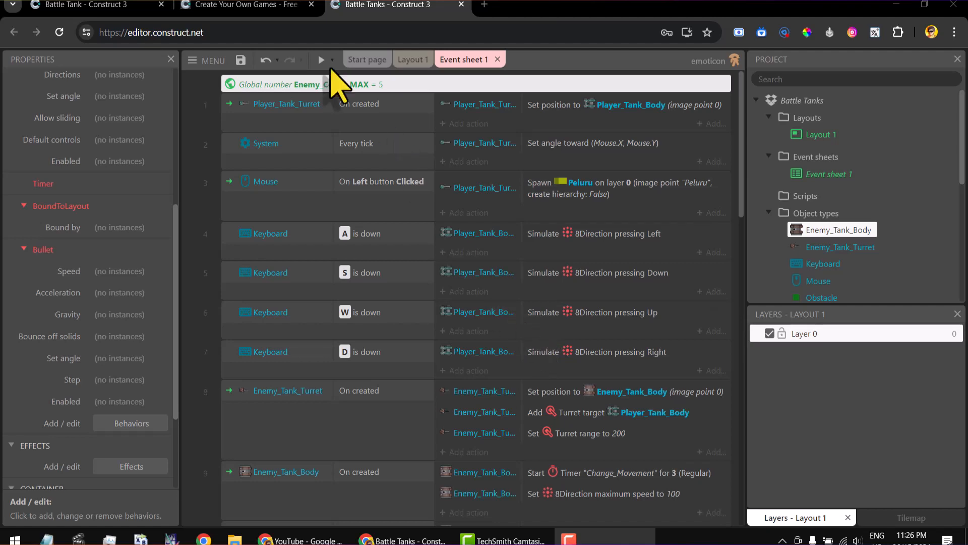
Launch another Construct 3 editor from the free trial page and create a new project.
{"action": "left_click", "coordinate": [256, 5]}
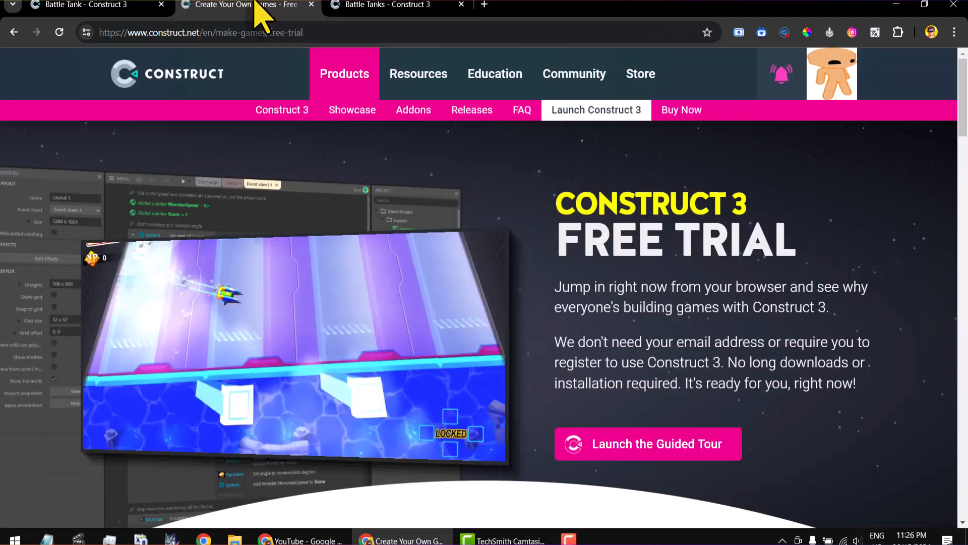
{"action": "left_click", "coordinate": [593, 110]}
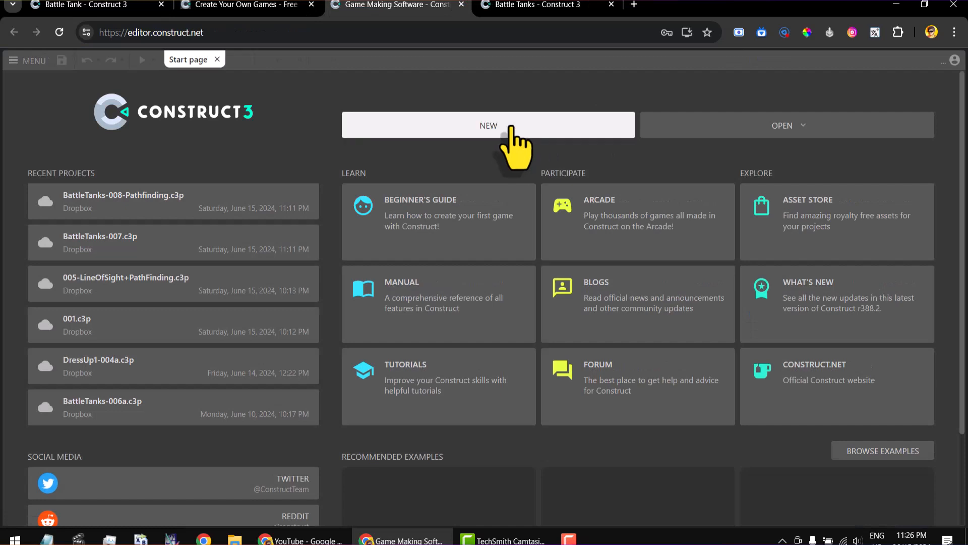
{"action": "left_click", "coordinate": [511, 128]}
{"action": "left_click", "coordinate": [547, 385]}
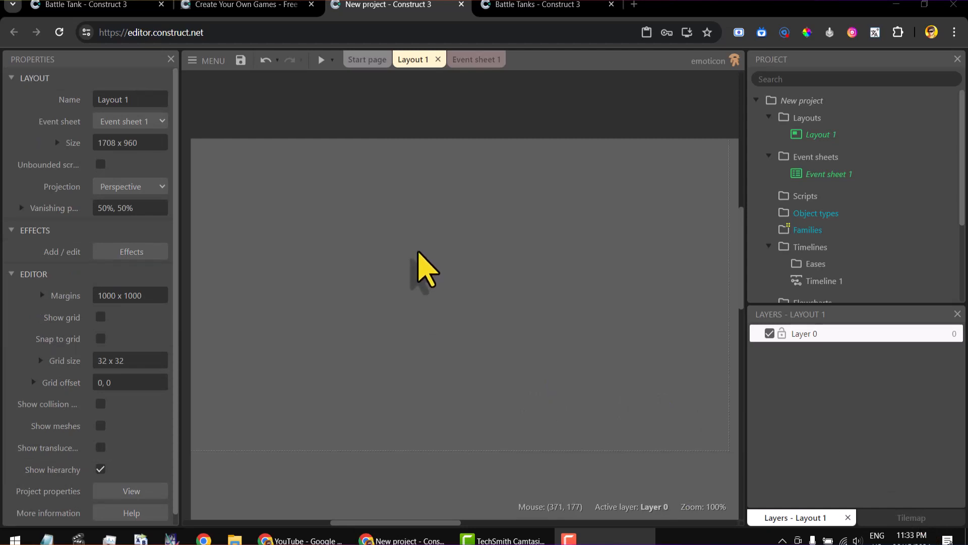
Insert a Sprite object into Layout 1 at about (371, 214).
{"action": "right_click", "coordinate": [418, 252]}
{"action": "left_click", "coordinate": [464, 266]}
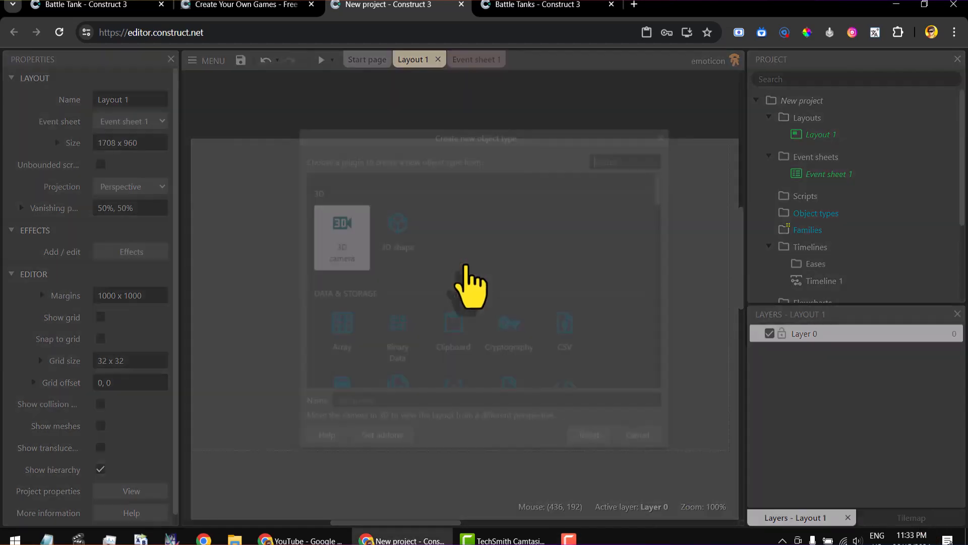
{"action": "left_click_drag", "start_coordinate": [662, 185], "coordinate": [657, 229]}
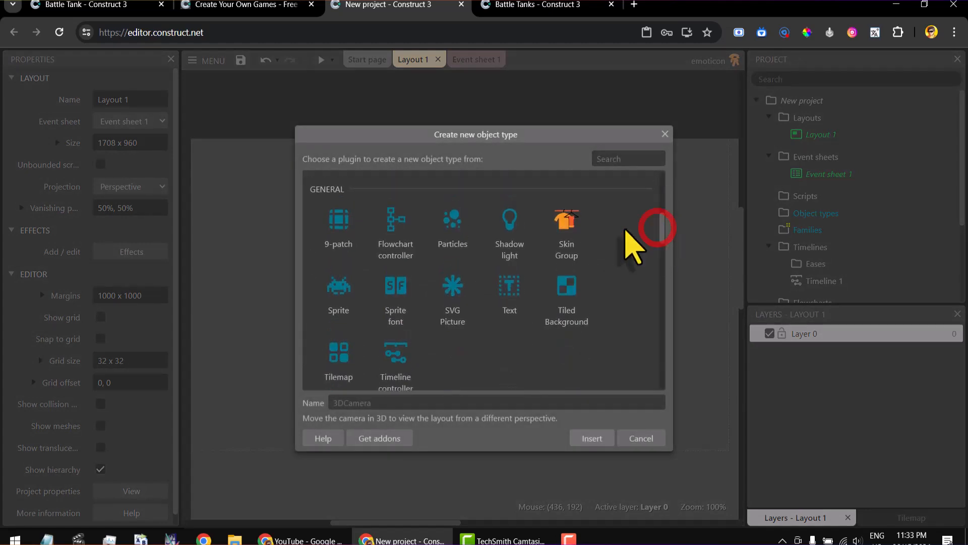
{"action": "left_click", "coordinate": [339, 305]}
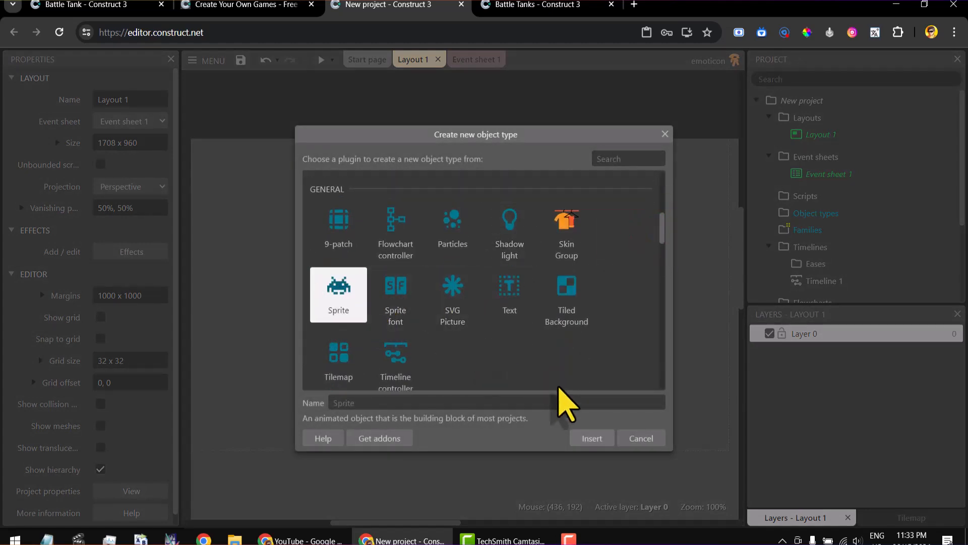
{"action": "left_click", "coordinate": [585, 439]}
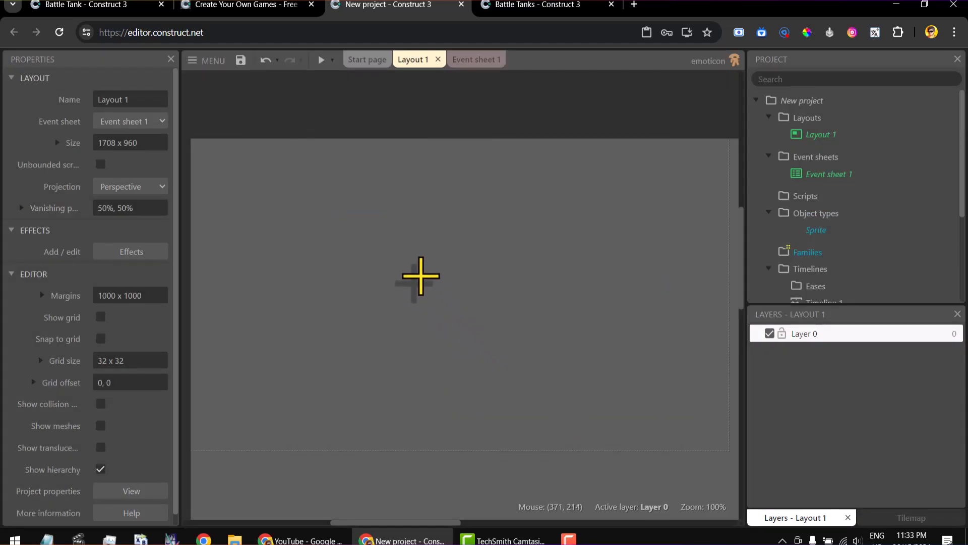
{"action": "left_click", "coordinate": [420, 275]}
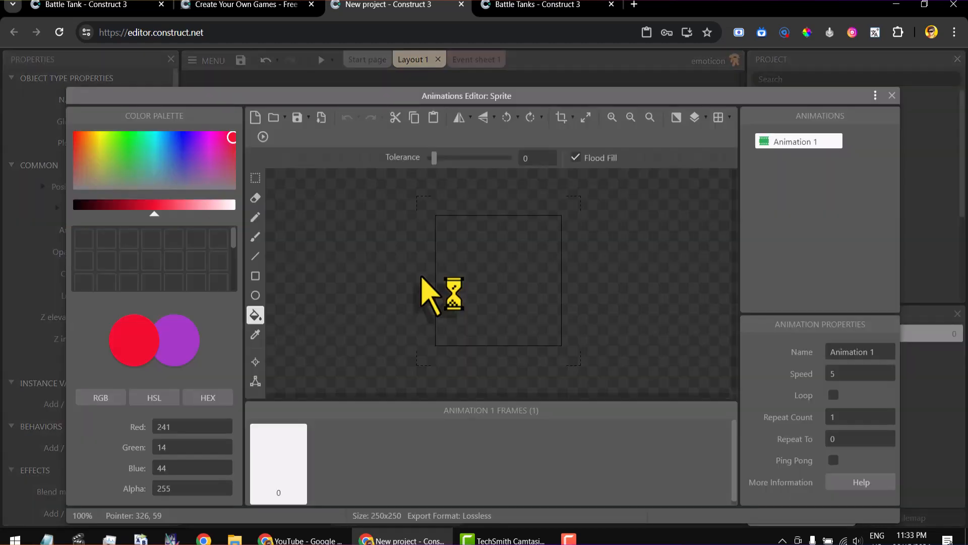
Flood-fill the sprite's whole image with red and resize its canvas to 20 x 20 pixels.
{"action": "left_click", "coordinate": [255, 276]}
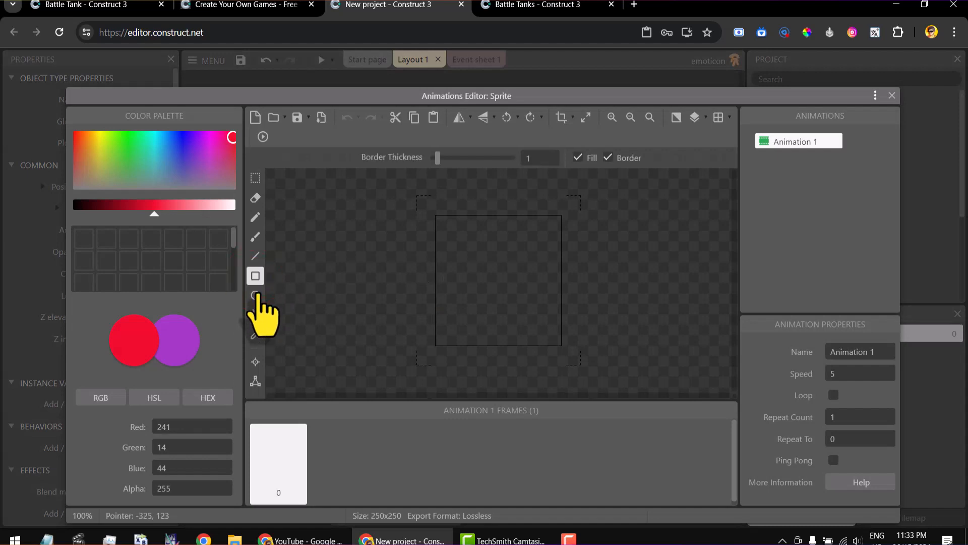
{"action": "left_click", "coordinate": [255, 315]}
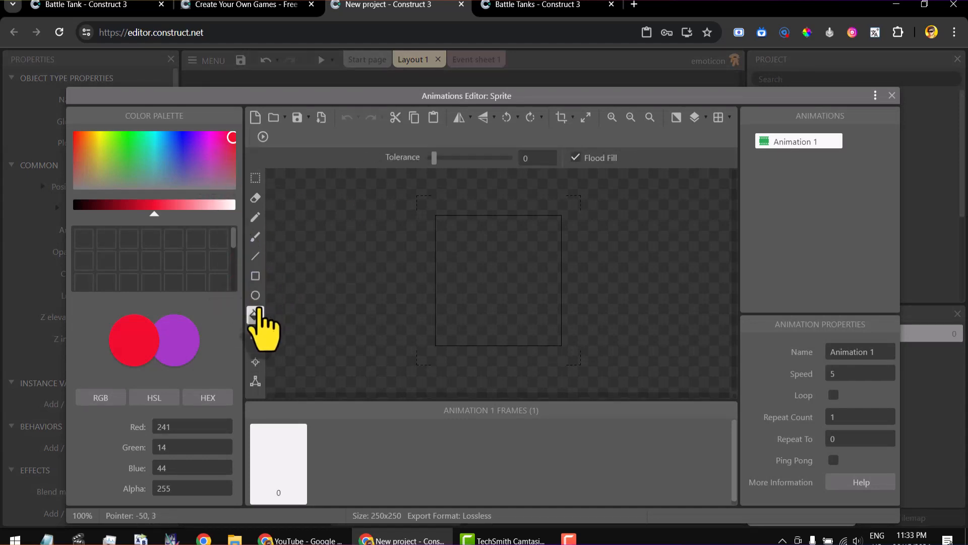
{"action": "left_click", "coordinate": [507, 283]}
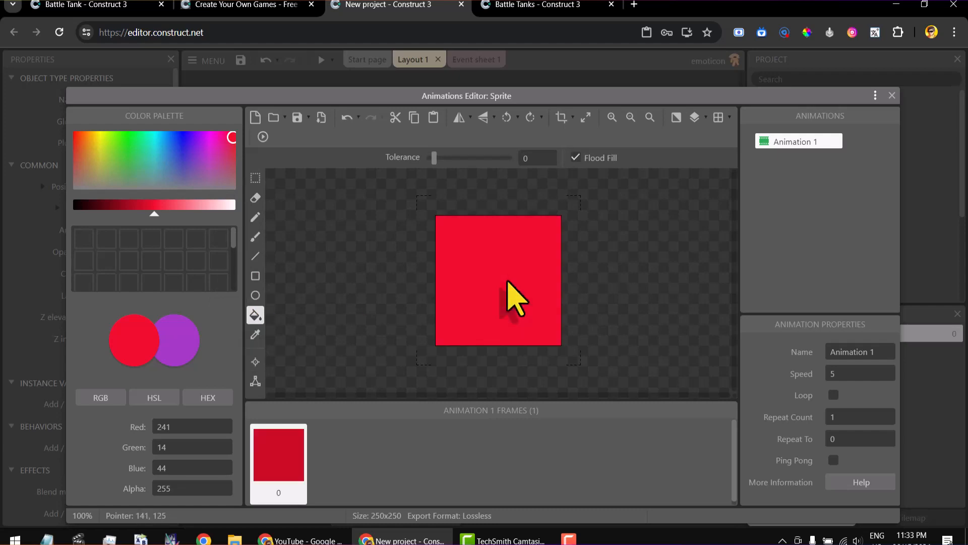
{"action": "left_click", "coordinate": [586, 118]}
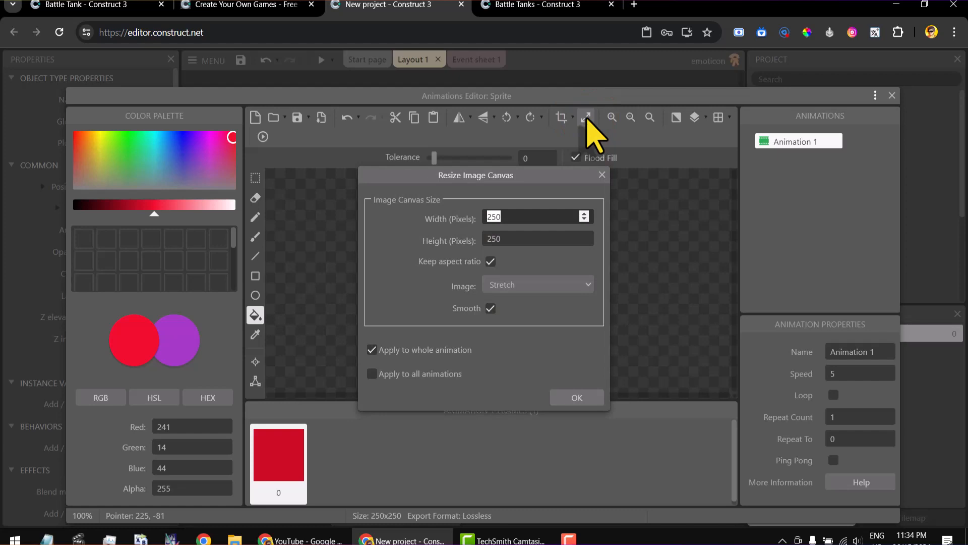
{"action": "type", "text": "2"}
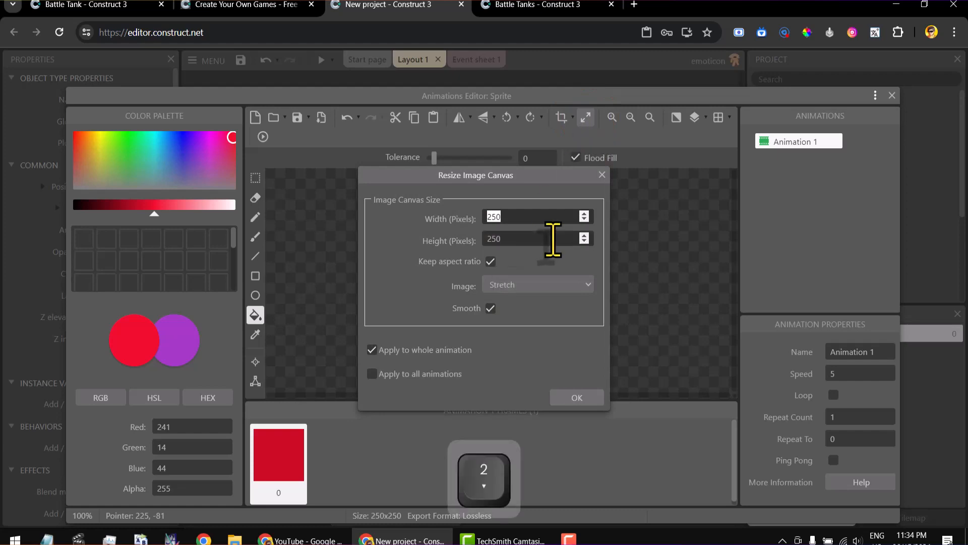
{"action": "left_click", "coordinate": [575, 397]}
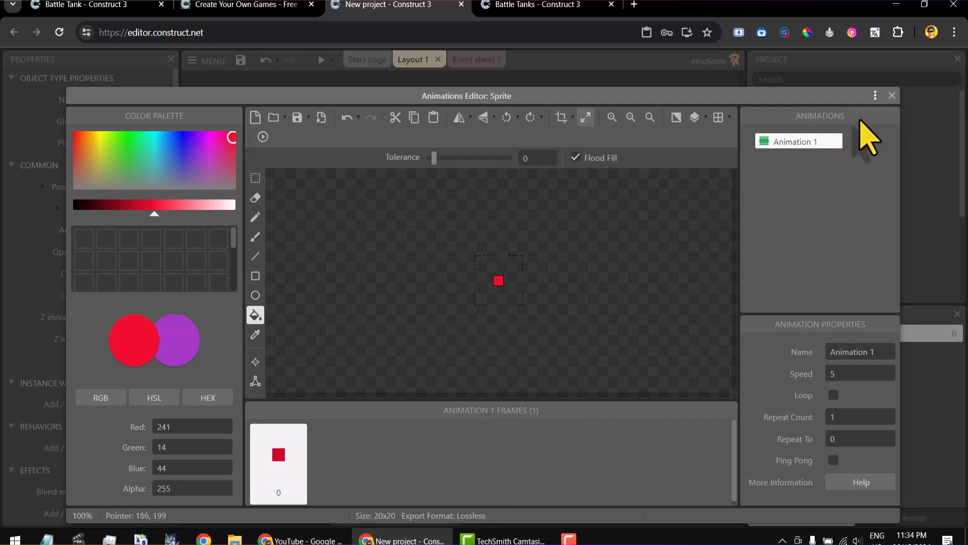
{"action": "left_click", "coordinate": [892, 94]}
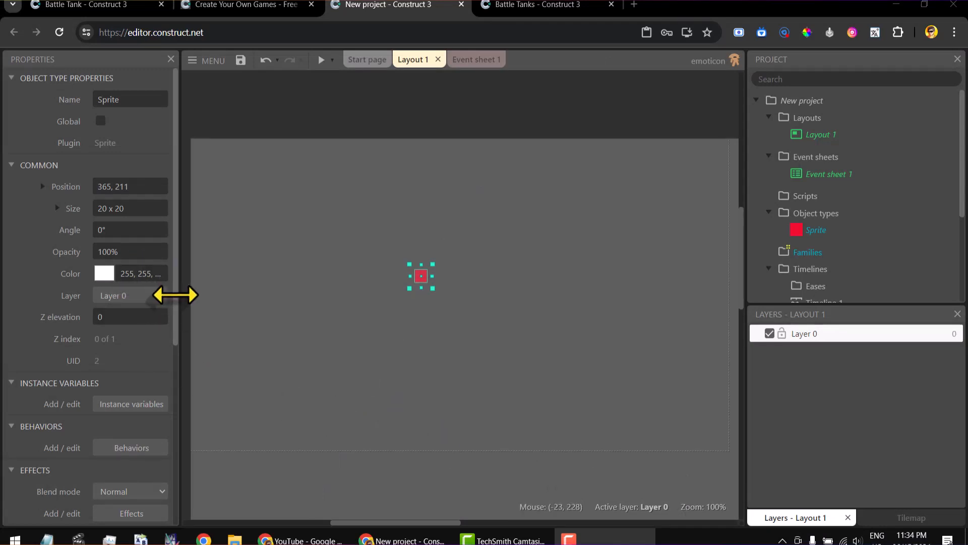
Add the Pathfinding behavior to the red Sprite object.
{"action": "scroll", "coordinate": [176, 327], "scroll_direction": "down", "scroll_amount": 1}
{"action": "scroll", "coordinate": [177, 334], "scroll_direction": "down", "scroll_amount": 1}
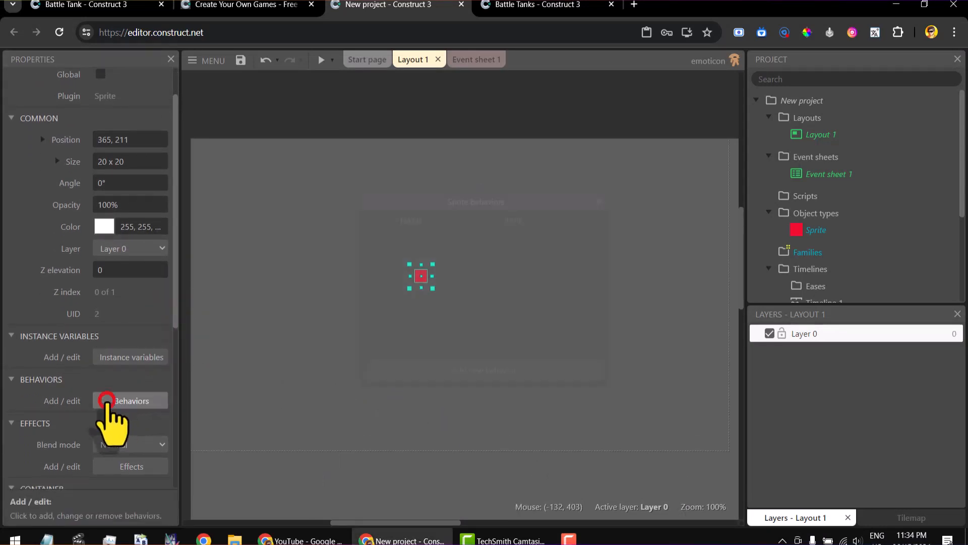
{"action": "left_click", "coordinate": [107, 402]}
{"action": "left_click", "coordinate": [407, 375]}
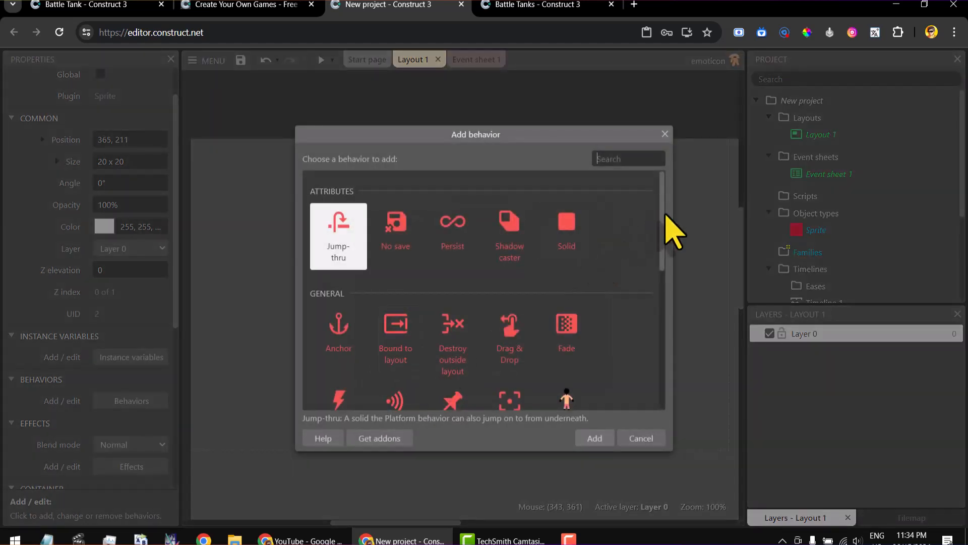
{"action": "left_click_drag", "start_coordinate": [667, 216], "coordinate": [656, 347]}
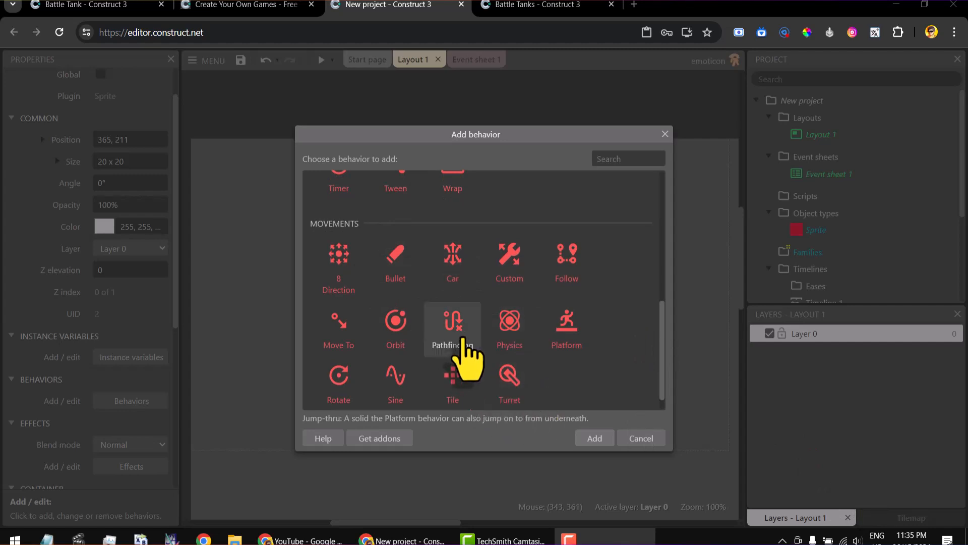
{"action": "left_click", "coordinate": [463, 339]}
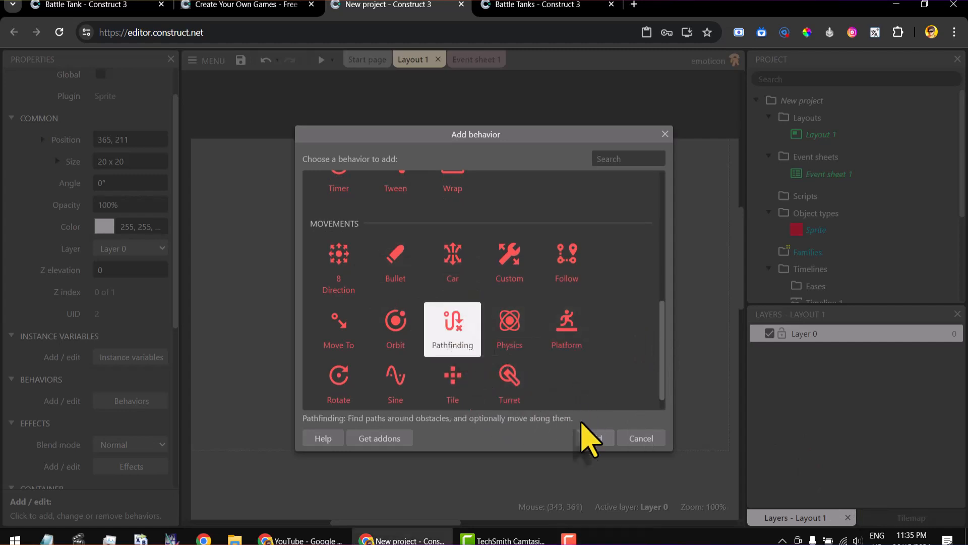
{"action": "left_click", "coordinate": [595, 437]}
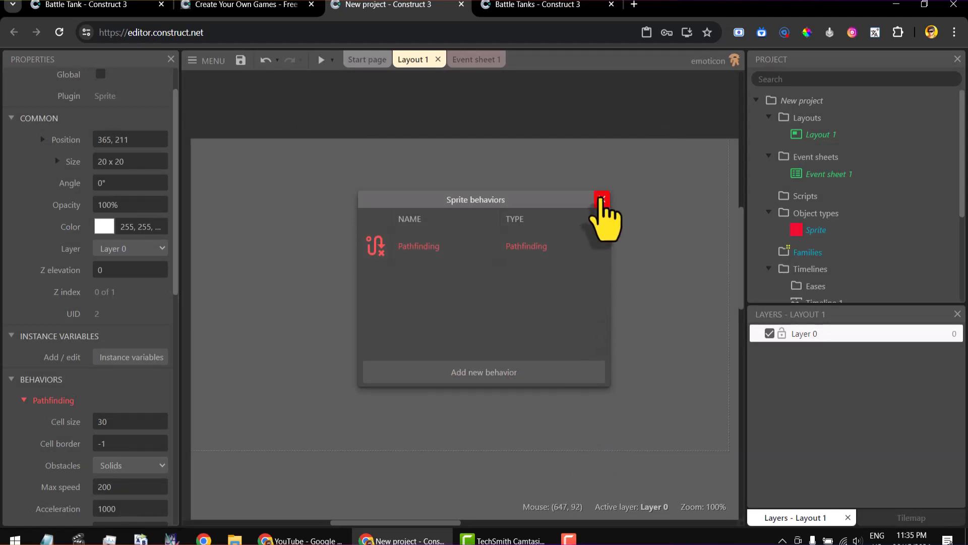
{"action": "left_click", "coordinate": [602, 200]}
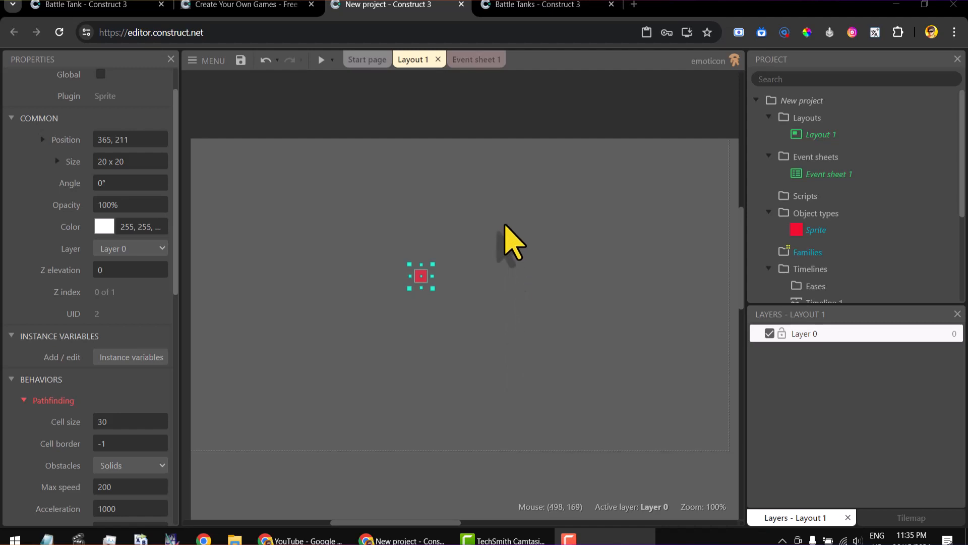
Insert a Mouse input object into the project and select the red sprite in Layout 1.
{"action": "right_click", "coordinate": [503, 224]}
{"action": "left_click", "coordinate": [561, 241]}
{"action": "scroll", "coordinate": [671, 252], "scroll_direction": "down", "scroll_amount": 5}
{"action": "scroll", "coordinate": [665, 243], "scroll_direction": "down", "scroll_amount": 6}
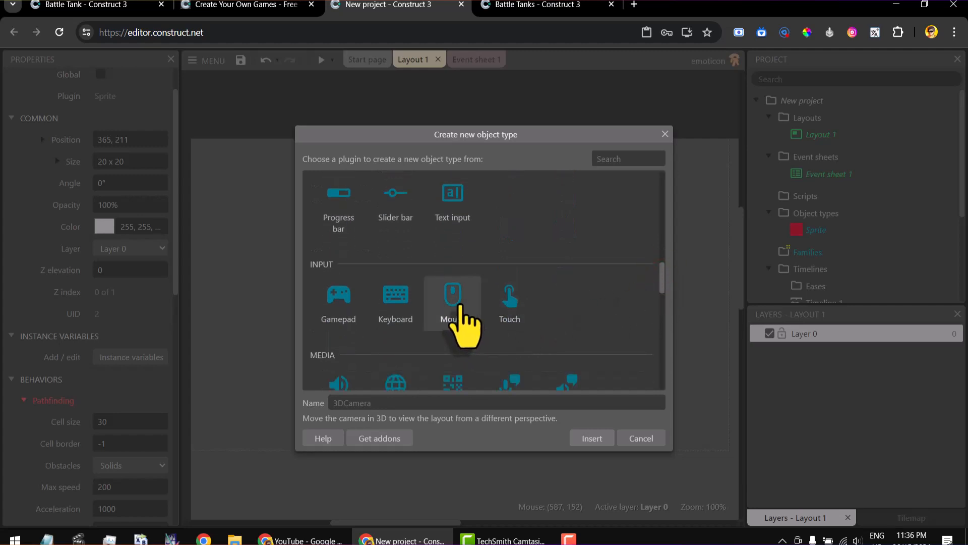
{"action": "left_click", "coordinate": [459, 309]}
{"action": "left_click", "coordinate": [594, 437]}
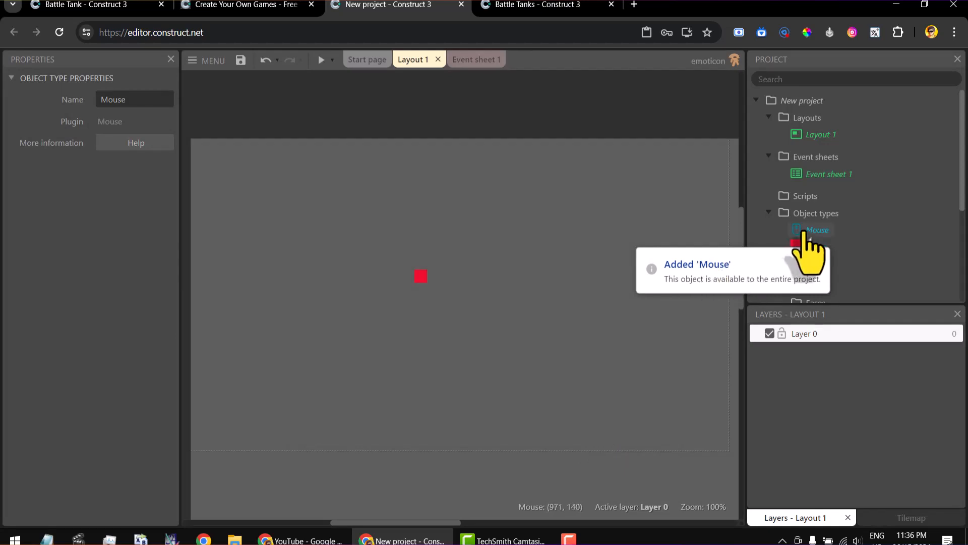
{"action": "left_click", "coordinate": [539, 237]}
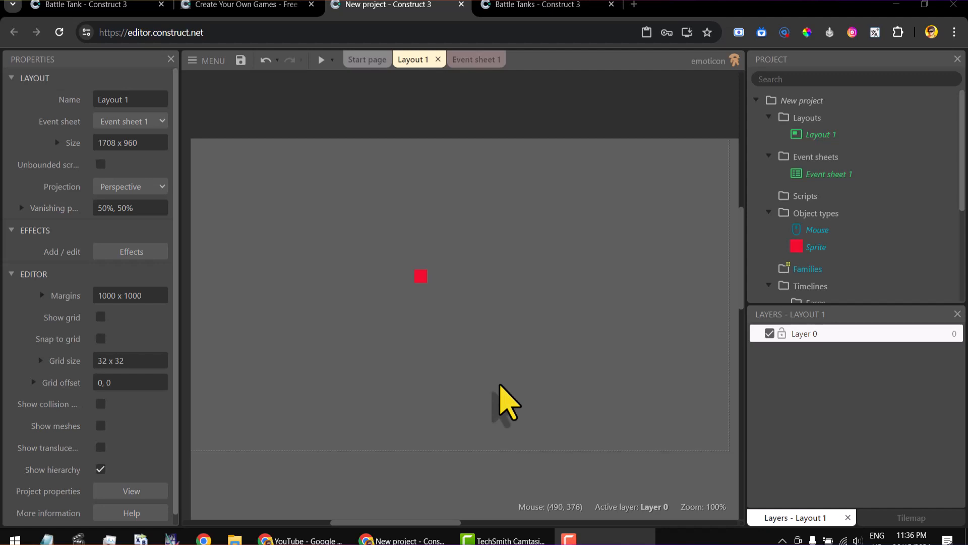
{"action": "left_click", "coordinate": [422, 276]}
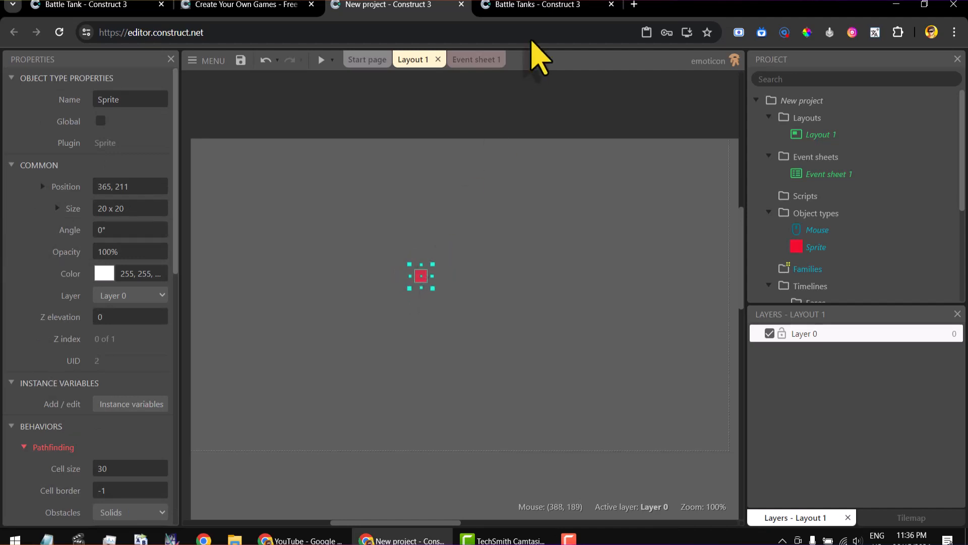
Create an event in Event sheet 1 with the Mouse On click condition, using the Left button and click type Clicked.
{"action": "left_click", "coordinate": [465, 61]}
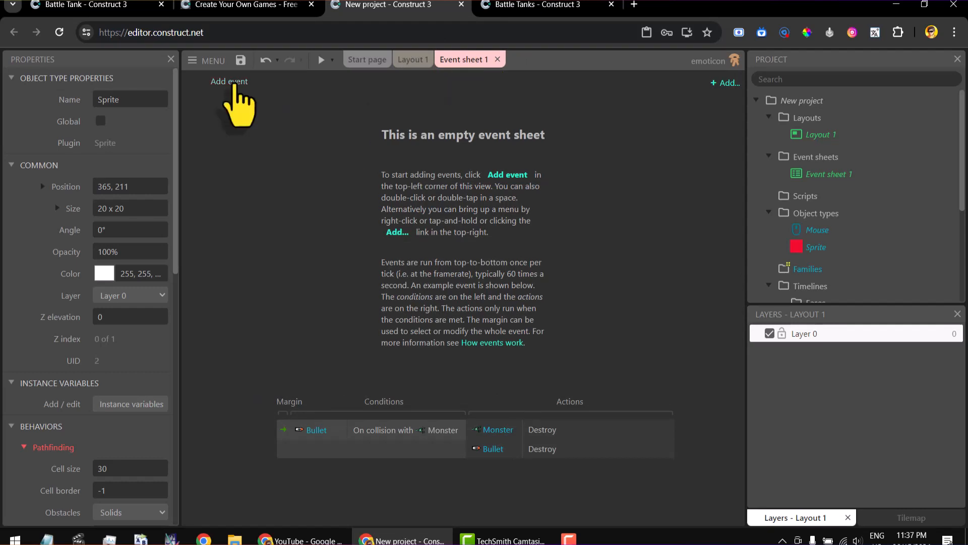
{"action": "left_click", "coordinate": [234, 81]}
{"action": "left_click", "coordinate": [367, 208]}
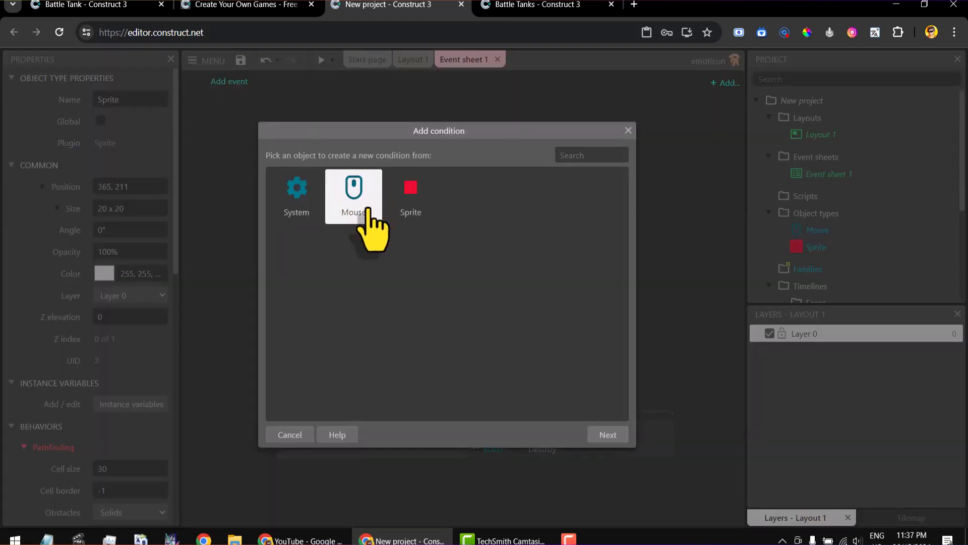
{"action": "left_click", "coordinate": [605, 434]}
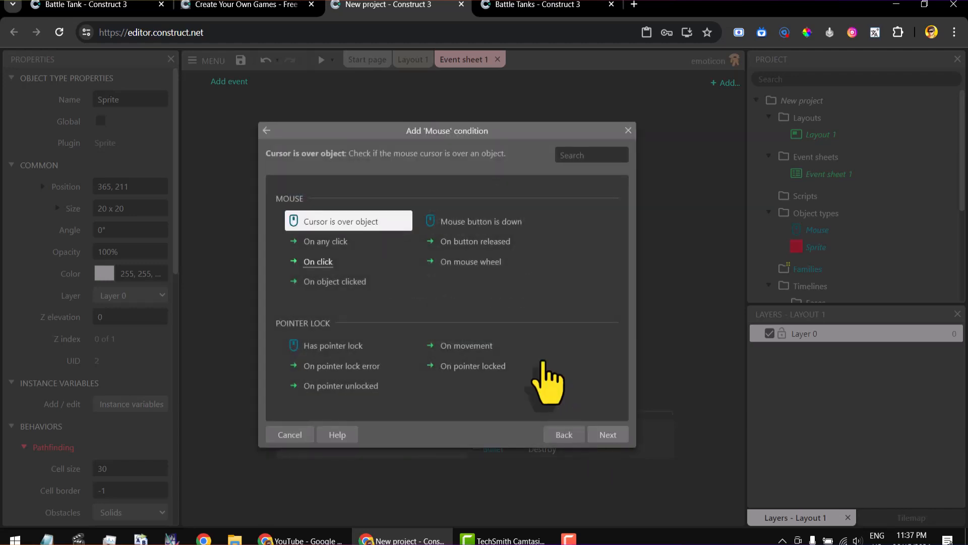
{"action": "left_click", "coordinate": [335, 267]}
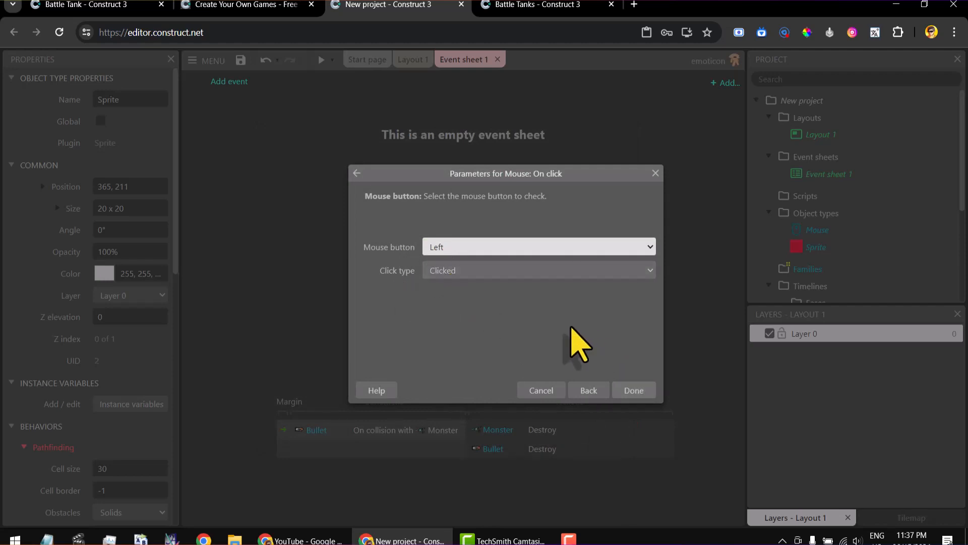
{"action": "left_click", "coordinate": [631, 391]}
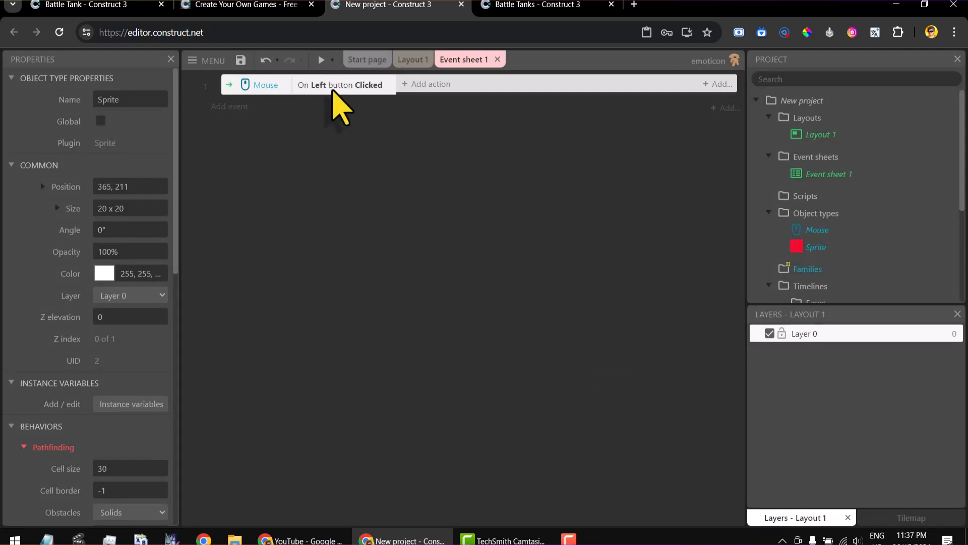
Give the mouse click event a Sprite action using Pathfinding's Find path.
{"action": "left_click", "coordinate": [429, 85]}
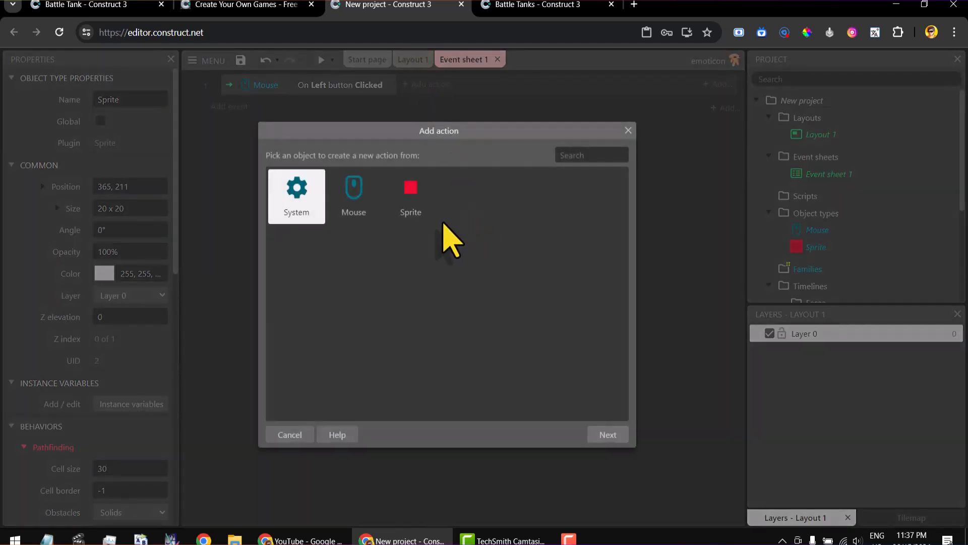
{"action": "left_click", "coordinate": [413, 210]}
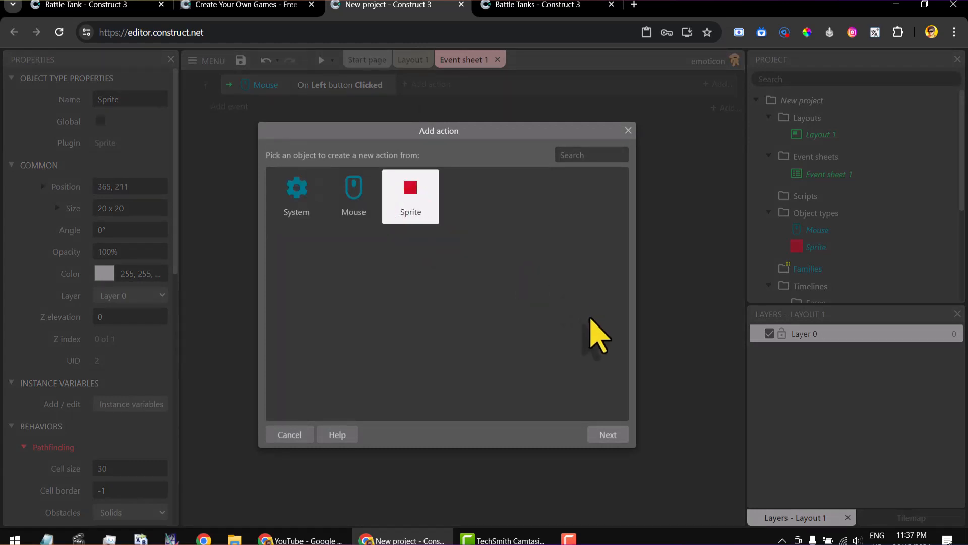
{"action": "left_click", "coordinate": [606, 434]}
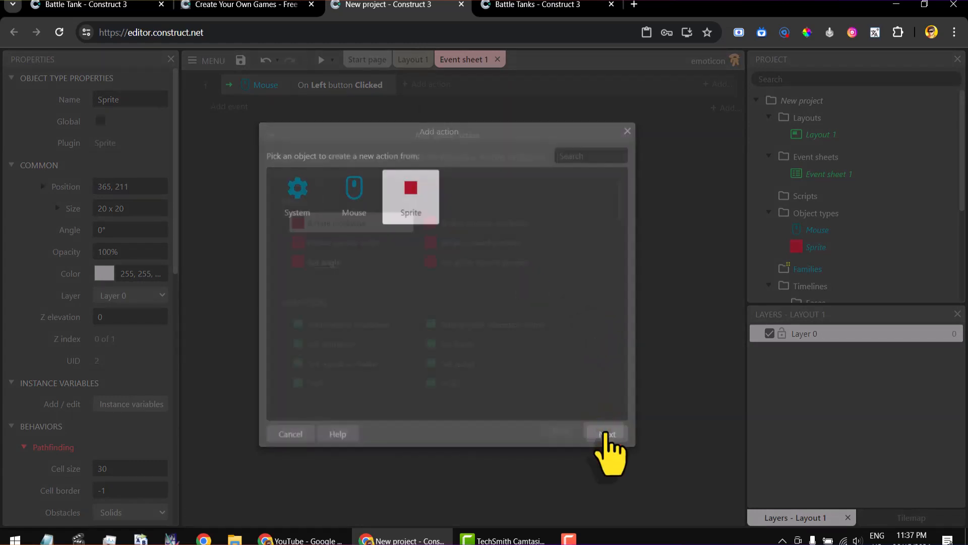
{"action": "scroll", "coordinate": [627, 259], "scroll_direction": "down", "scroll_amount": 10}
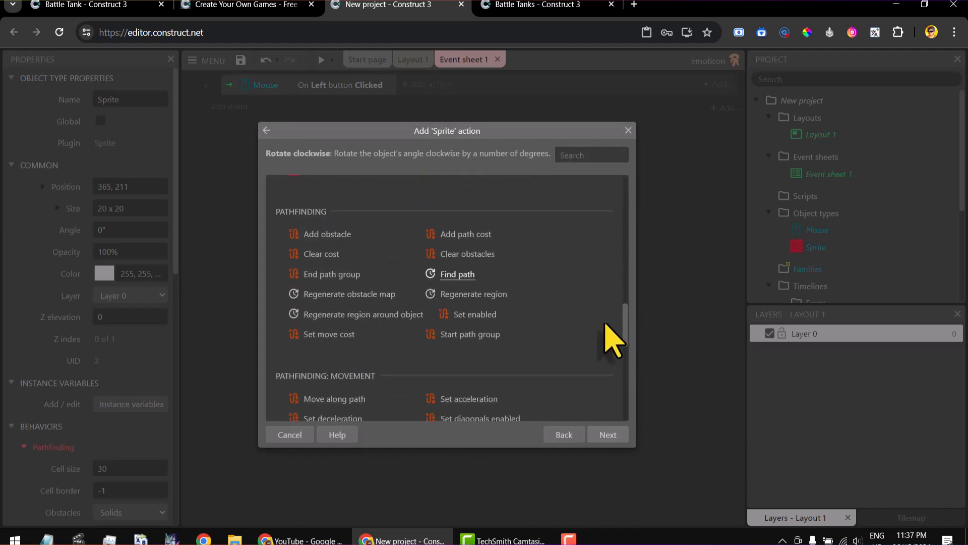
{"action": "left_click", "coordinate": [485, 278]}
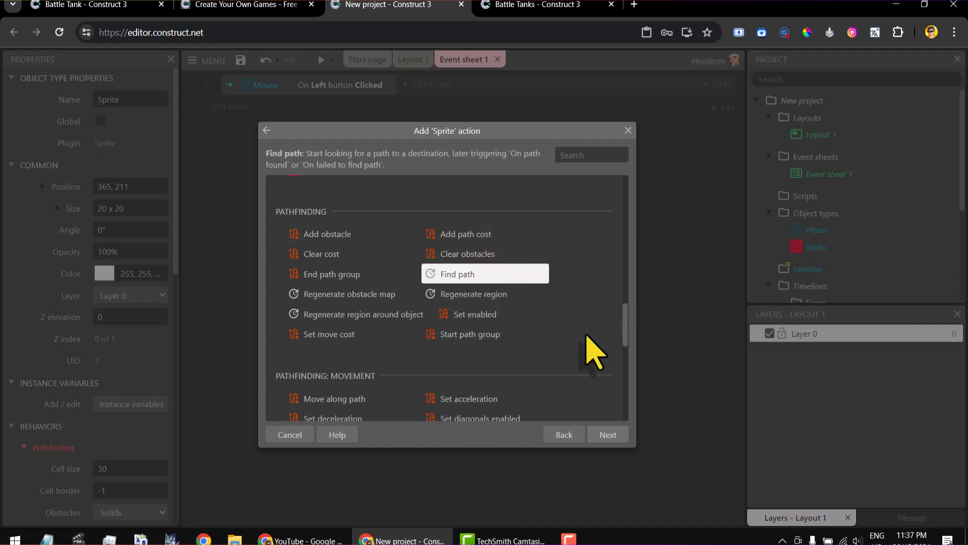
{"action": "left_click", "coordinate": [608, 434]}
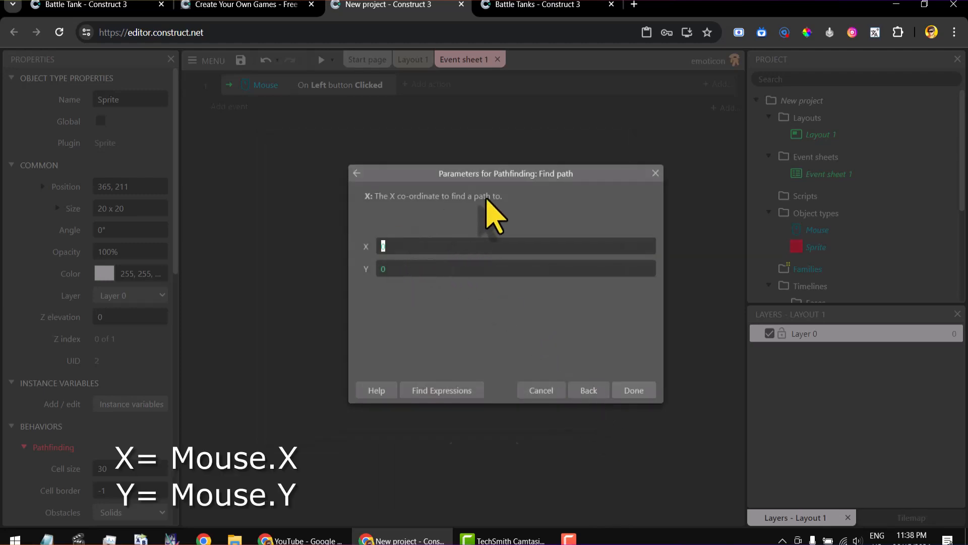
Set the Find path destination to X Mouse.X and Y Mouse.Y.
{"action": "type", "text": "Mouse"}
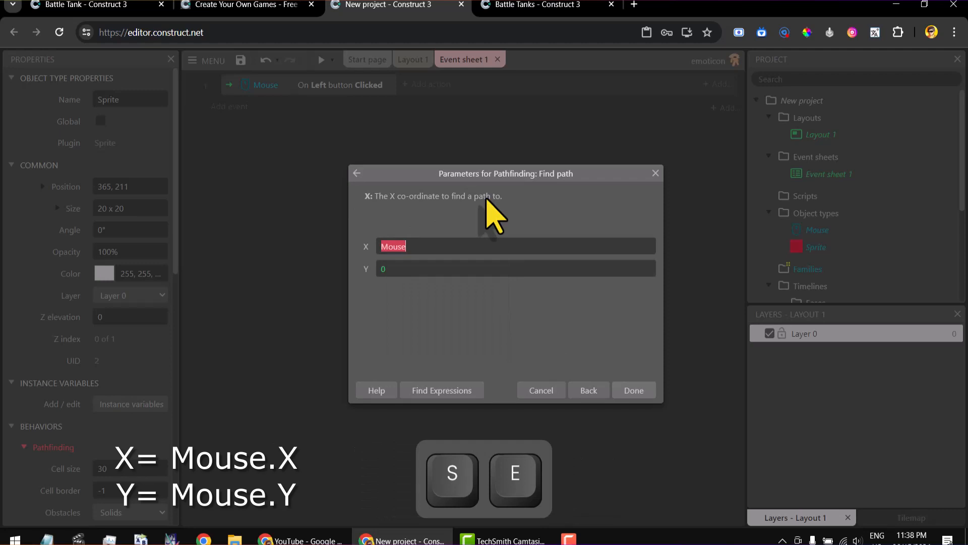
{"action": "type", "text": ".x"}
{"action": "key", "text": "Return"}
{"action": "type", "text": "mo"}
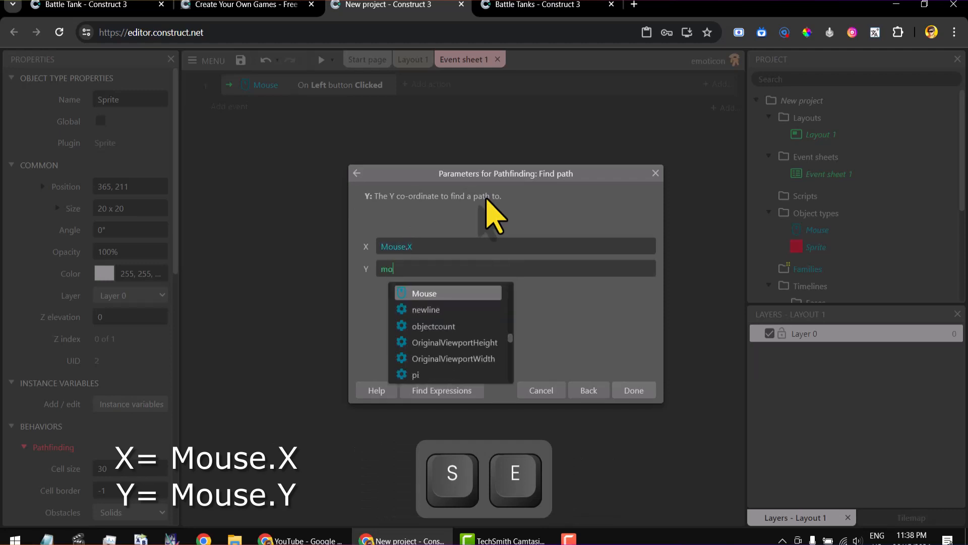
{"action": "type", "text": "use"}
{"action": "key", "text": "Return"}
{"action": "type", "text": ".Y"}
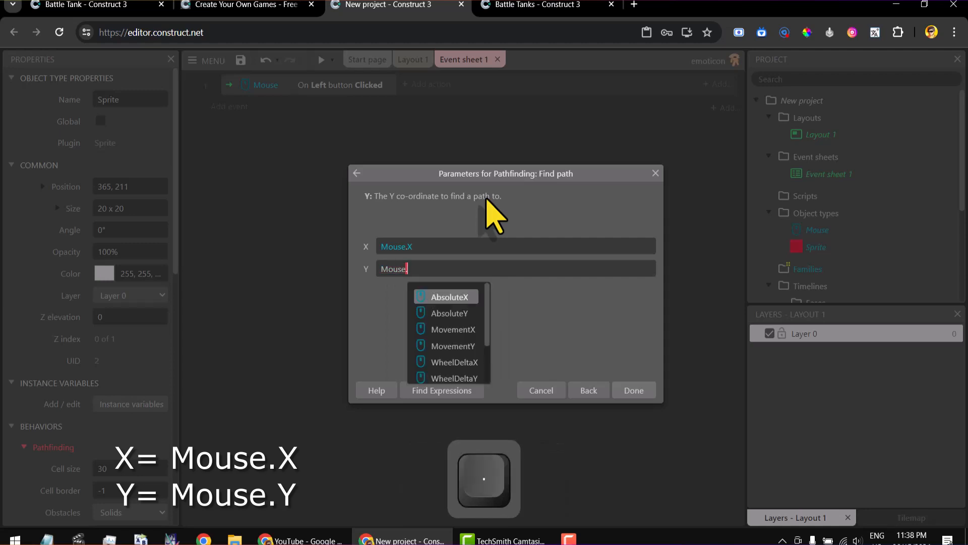
{"action": "key", "text": "Return"}
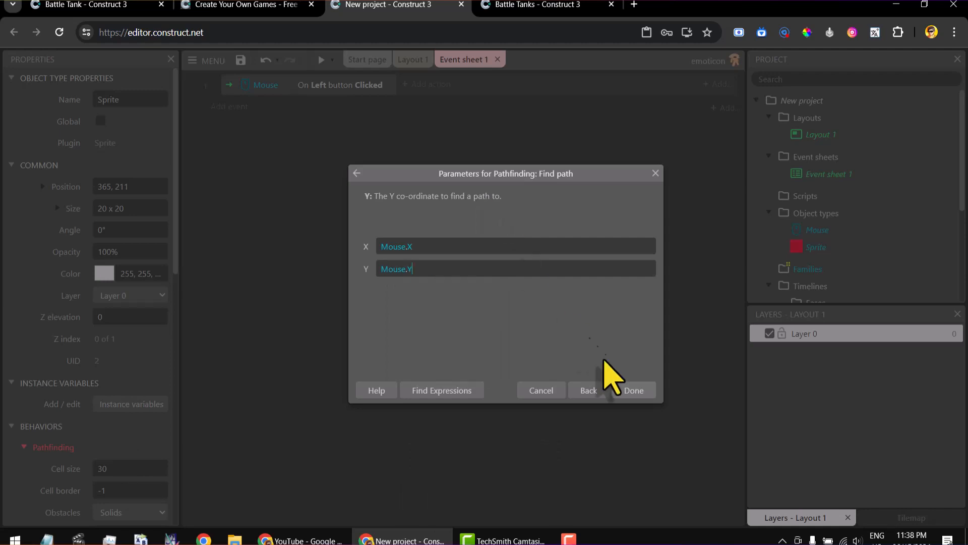
{"action": "left_click", "coordinate": [636, 391]}
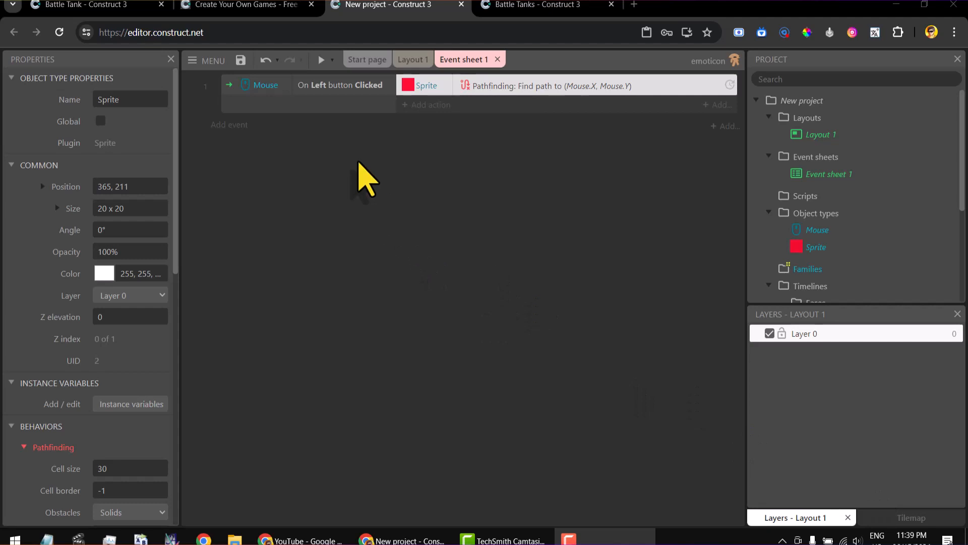
Create a second event in Event sheet 1 with the Sprite's Pathfinding On path found condition.
{"action": "left_click", "coordinate": [239, 129]}
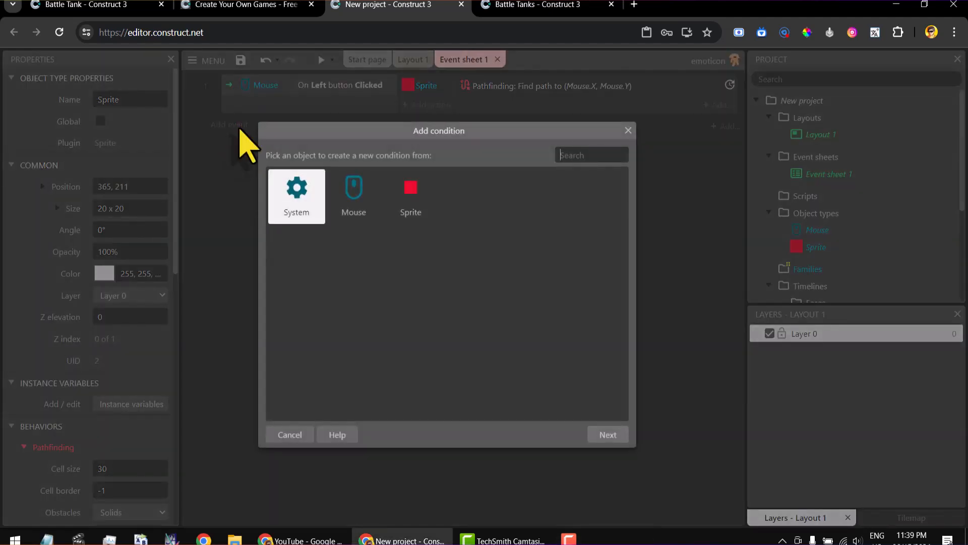
{"action": "left_click", "coordinate": [411, 194]}
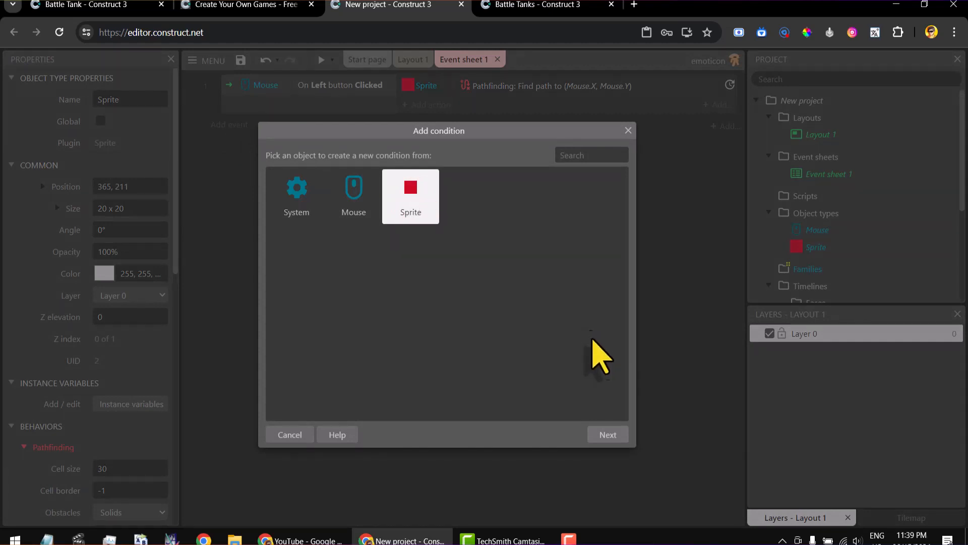
{"action": "left_click", "coordinate": [607, 437]}
{"action": "left_click_drag", "start_coordinate": [624, 222], "coordinate": [627, 349]}
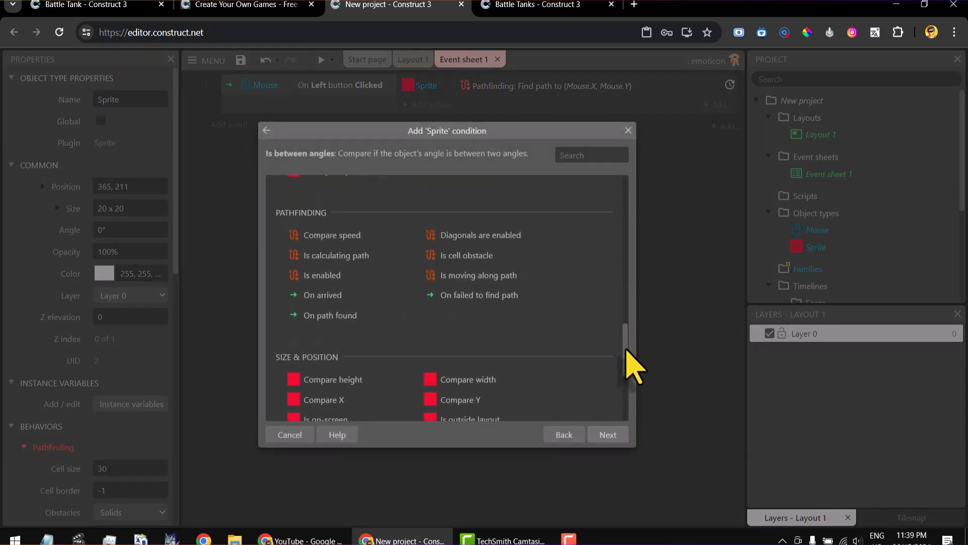
{"action": "left_click", "coordinate": [371, 317]}
{"action": "left_click", "coordinate": [612, 435]}
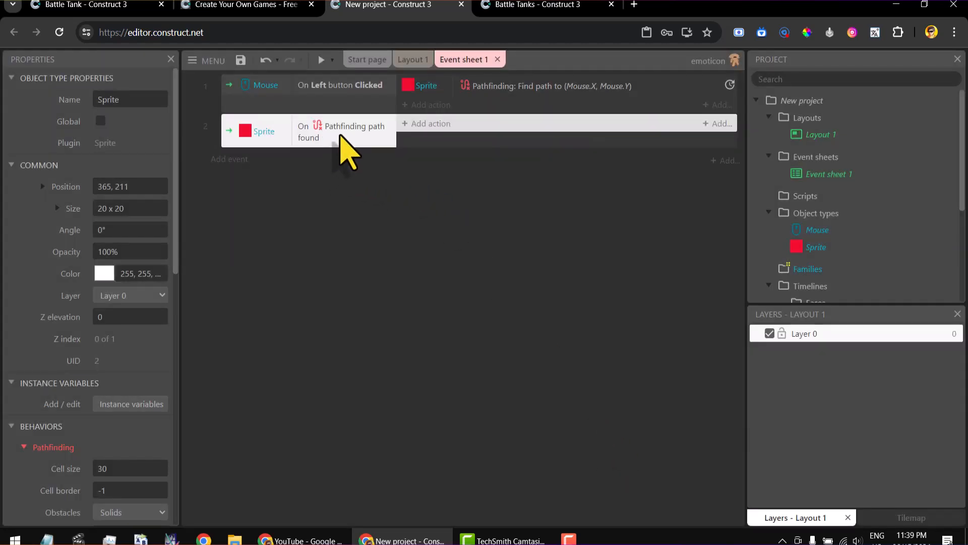
Give the path found event a Sprite action using Pathfinding's Move along path.
{"action": "left_click", "coordinate": [426, 124]}
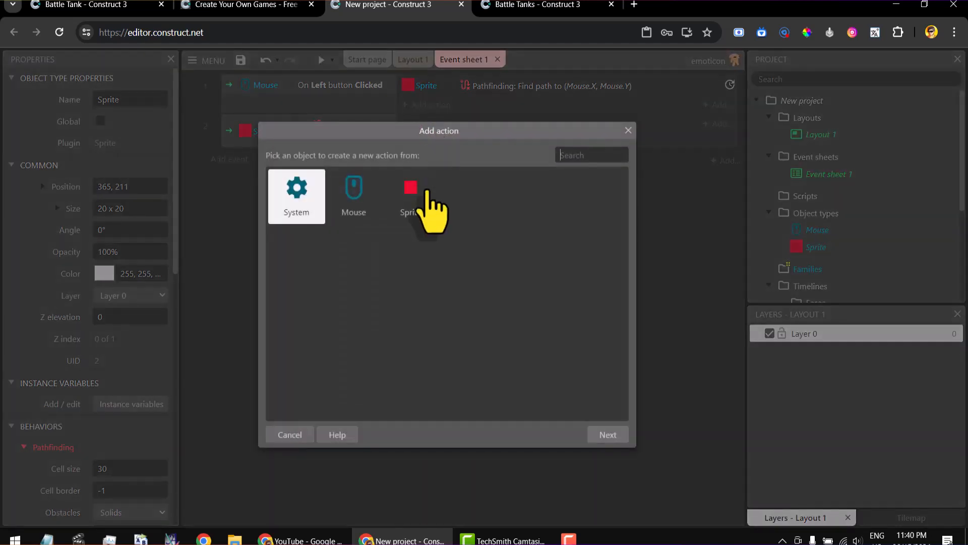
{"action": "left_click", "coordinate": [418, 212]}
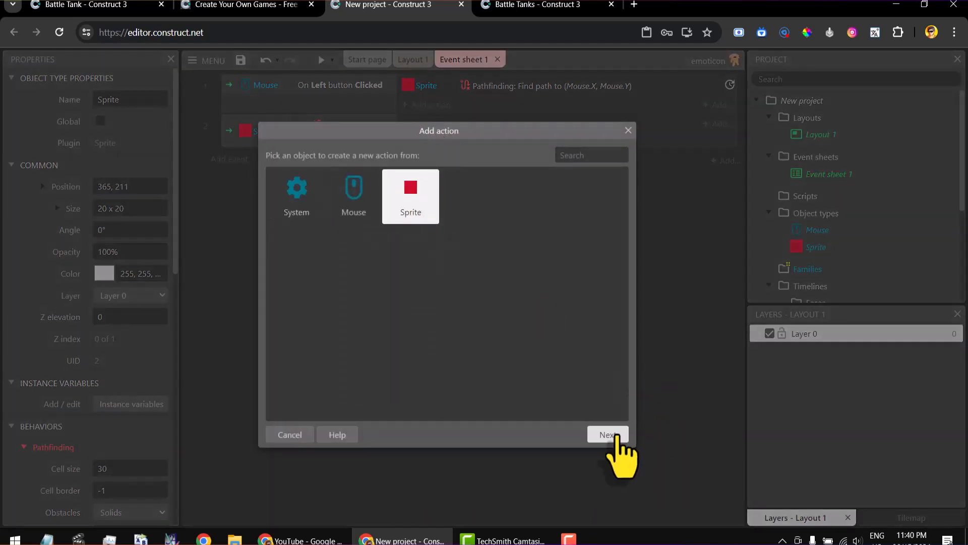
{"action": "left_click", "coordinate": [607, 434]}
{"action": "left_click_drag", "start_coordinate": [625, 215], "coordinate": [624, 357]}
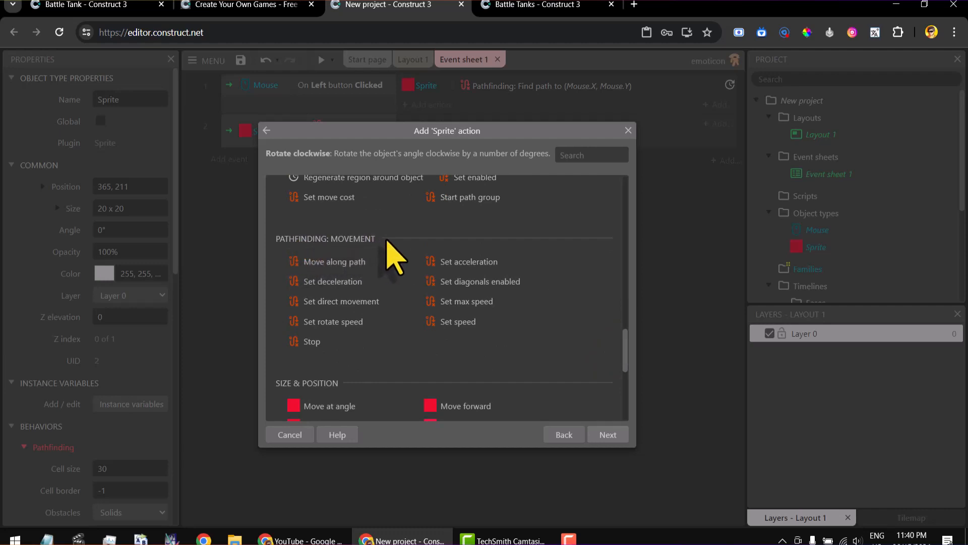
{"action": "left_click", "coordinate": [356, 264]}
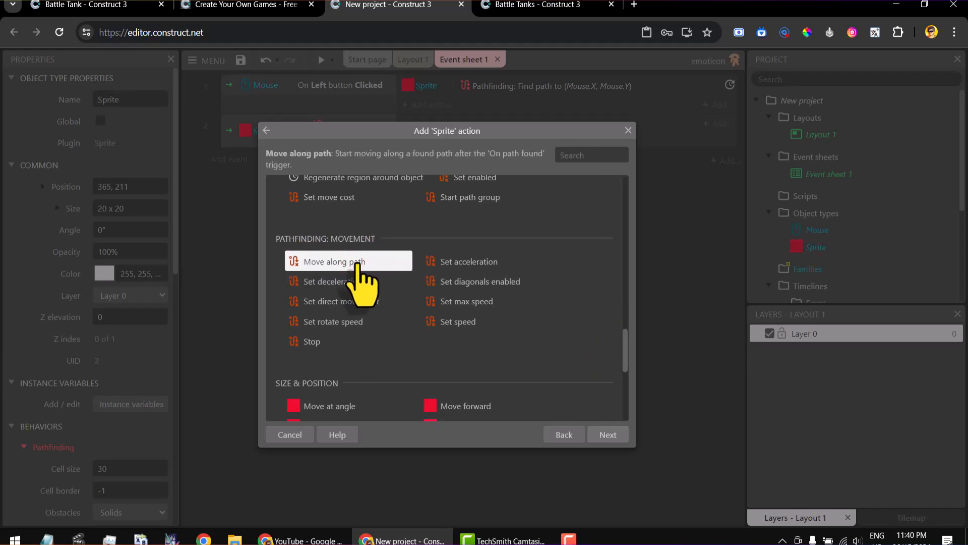
{"action": "left_click", "coordinate": [603, 434]}
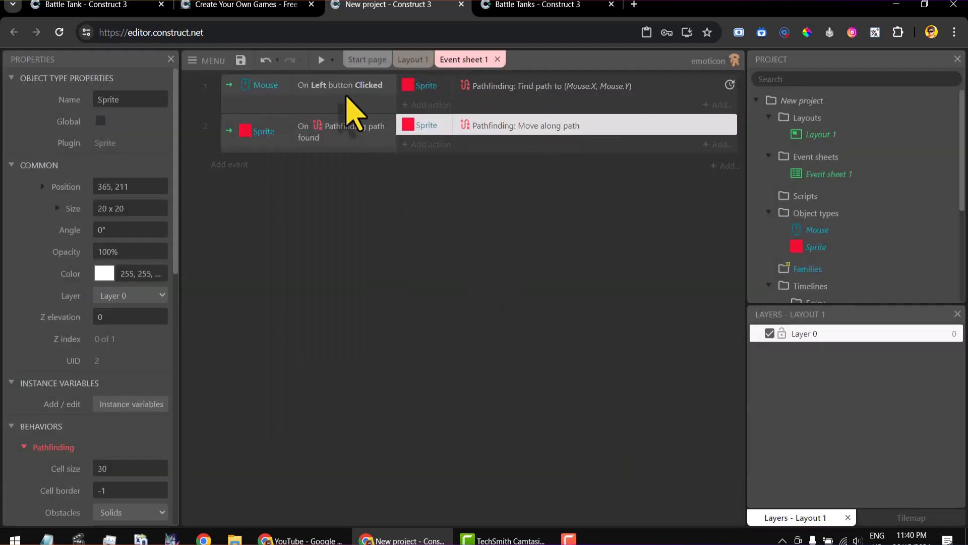
Preview the project and test that the red sprite travels to clicked points, then close the preview.
{"action": "left_click", "coordinate": [320, 61]}
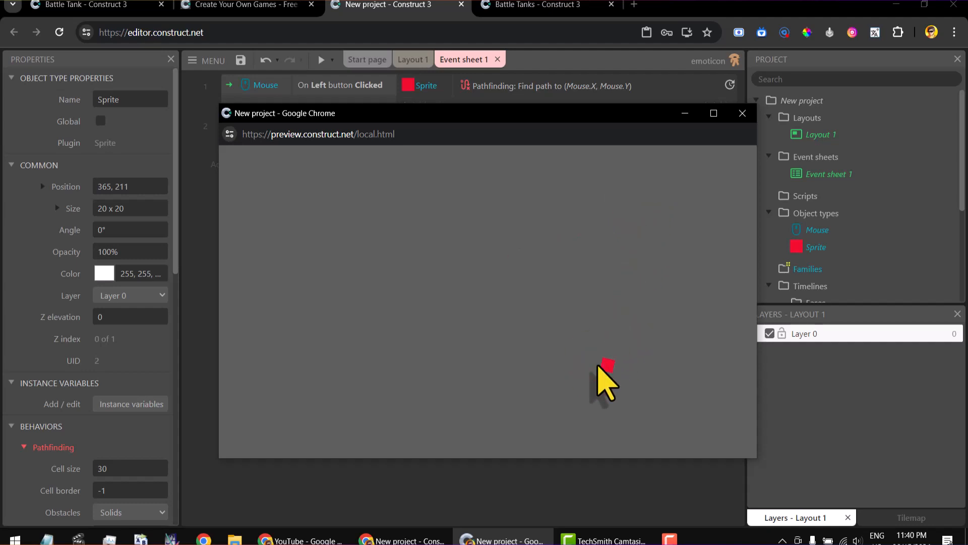
{"action": "left_click", "coordinate": [326, 303]}
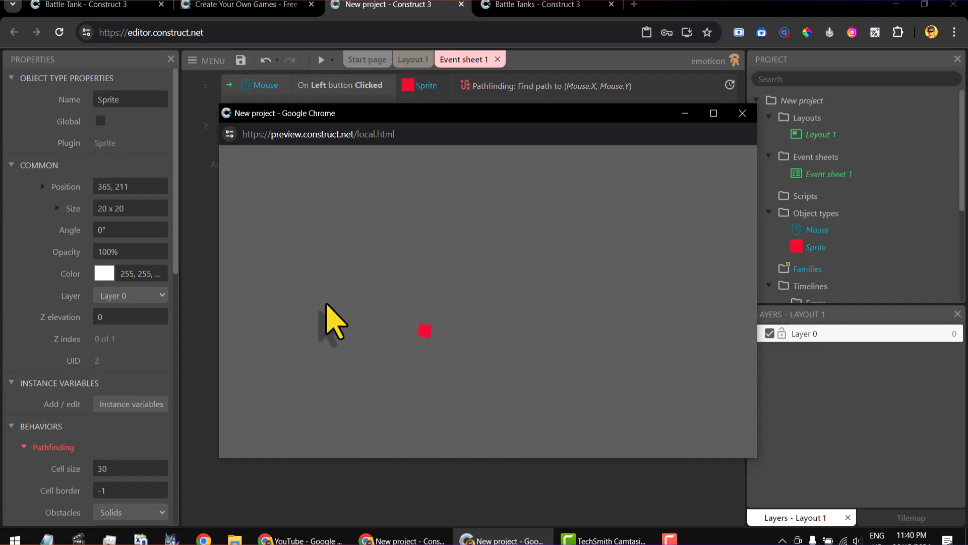
{"action": "left_click", "coordinate": [378, 221]}
{"action": "left_click", "coordinate": [742, 114]}
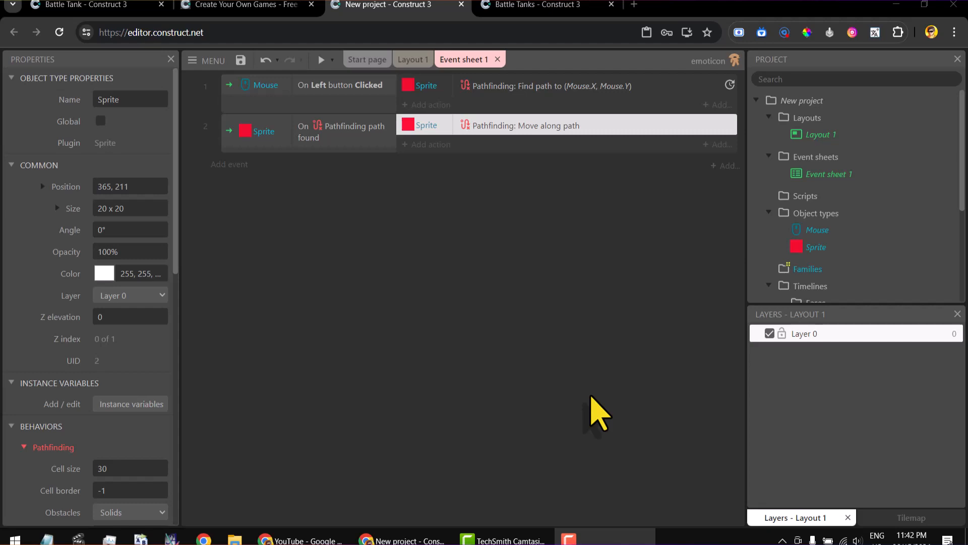
Insert a new Sprite object named Hambatan into Layout 1, to the right of the red sprite.
{"action": "left_click", "coordinate": [412, 60]}
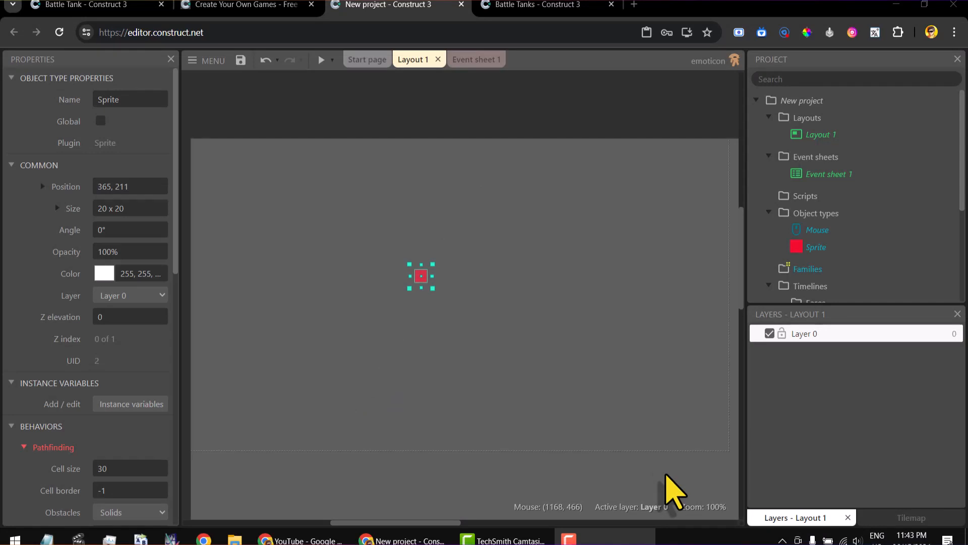
{"action": "right_click", "coordinate": [532, 228]}
{"action": "left_click", "coordinate": [564, 241]}
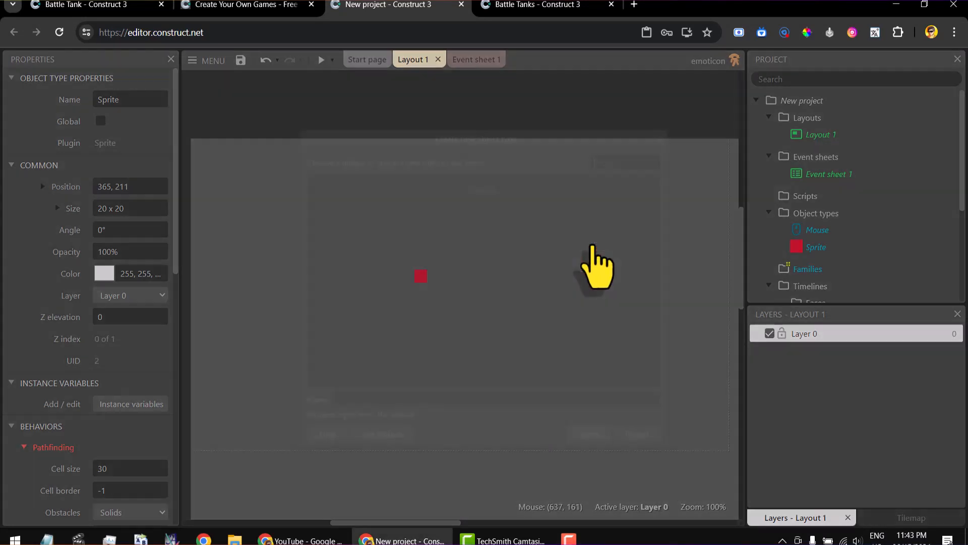
{"action": "scroll", "coordinate": [658, 227], "scroll_direction": "down", "scroll_amount": 5}
{"action": "scroll", "coordinate": [664, 246], "scroll_direction": "down", "scroll_amount": 1}
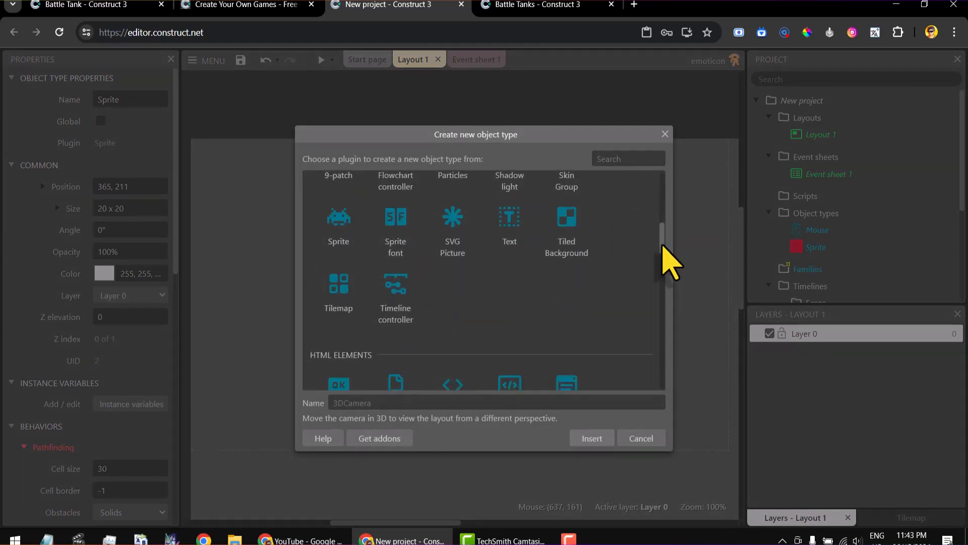
{"action": "left_click_drag", "start_coordinate": [667, 247], "coordinate": [664, 231]}
{"action": "left_click", "coordinate": [334, 316]}
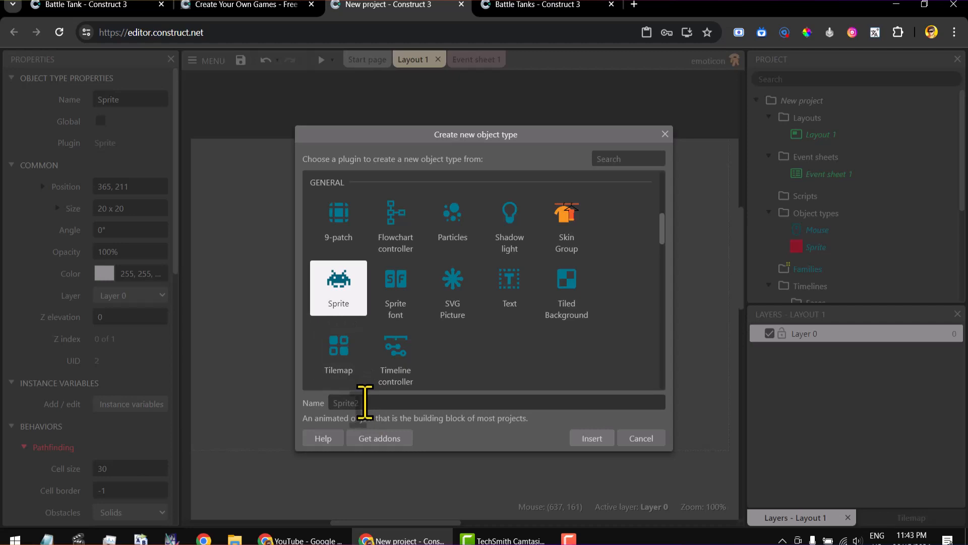
{"action": "type", "text": "Ha"}
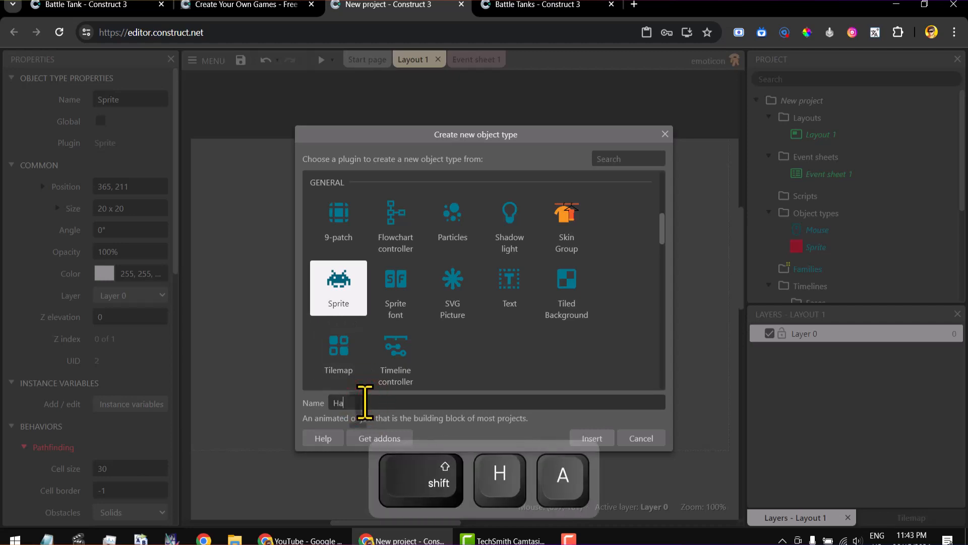
{"action": "type", "text": "mbatan"}
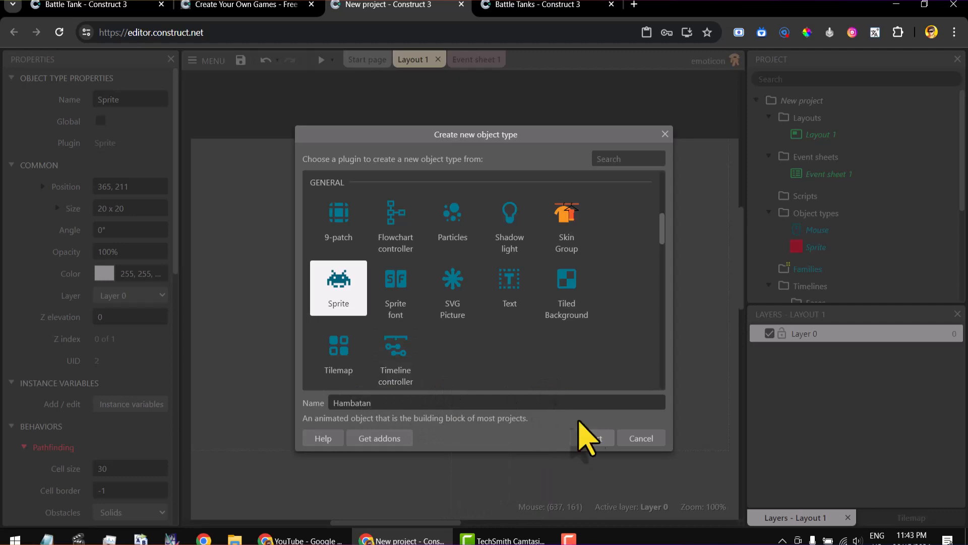
{"action": "left_click", "coordinate": [585, 438]}
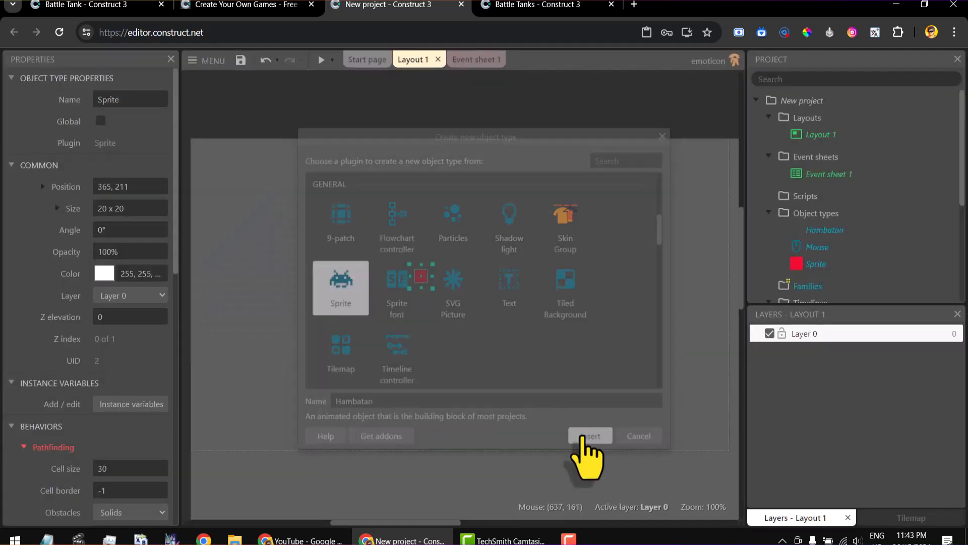
{"action": "left_click", "coordinate": [509, 257]}
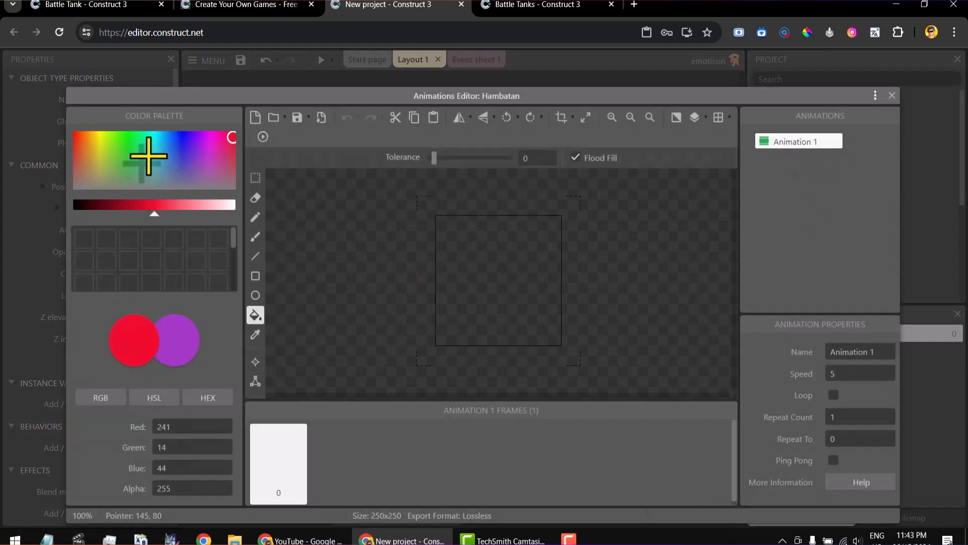
Fill the Hambatan image with dark green, RGB 62, 141, 62.
{"action": "left_click", "coordinate": [127, 158]}
{"action": "left_click", "coordinate": [127, 166]}
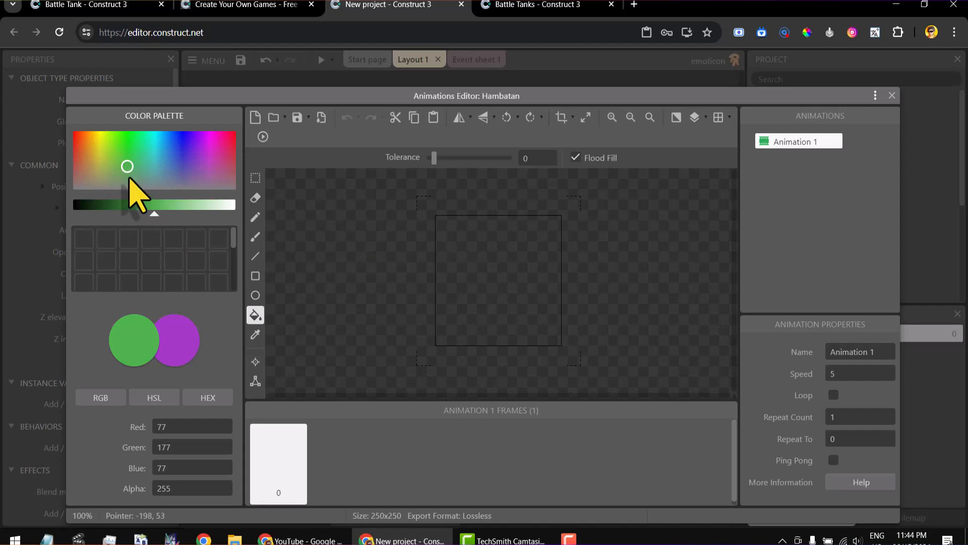
{"action": "left_click", "coordinate": [137, 214]}
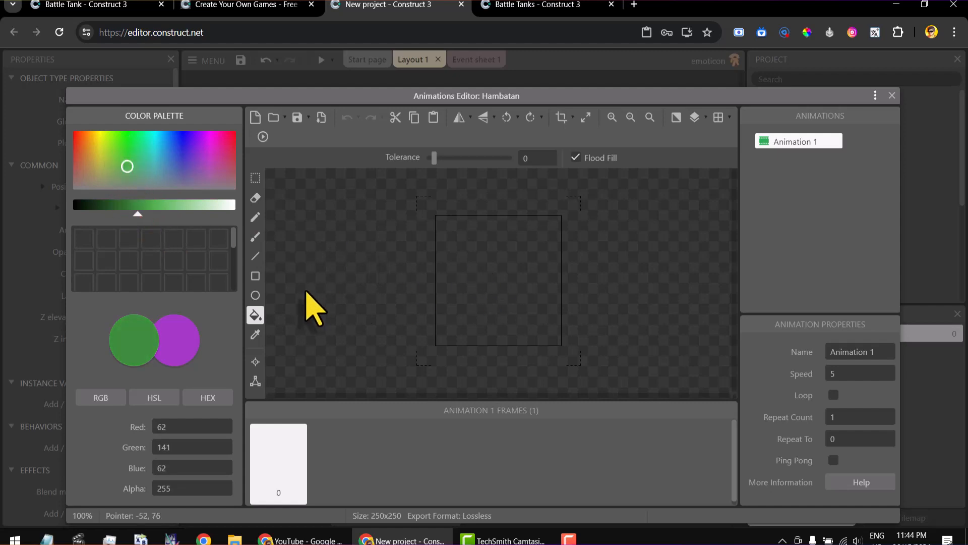
{"action": "left_click", "coordinate": [523, 263]}
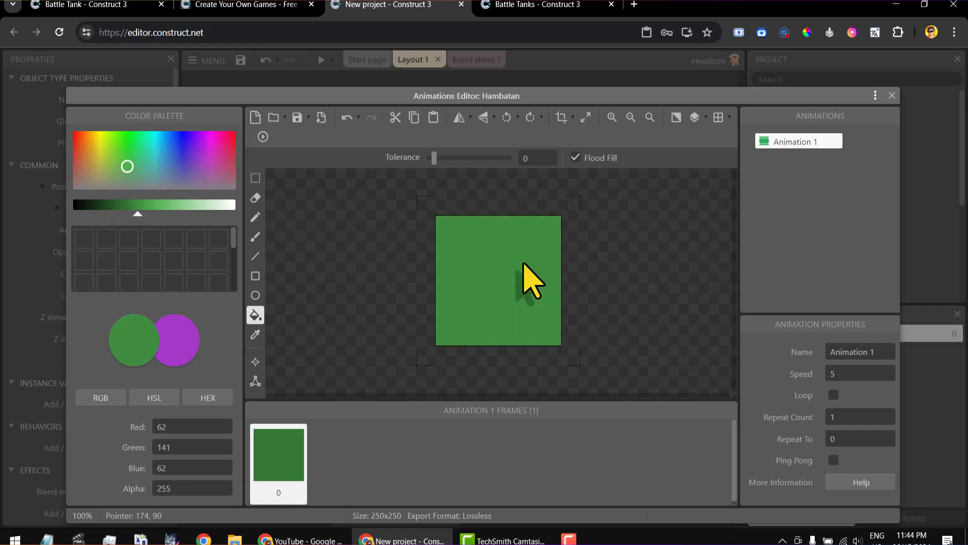
Resize the Hambatan image canvas to 20 x 20 pixels and close the Animations Editor.
{"action": "left_click", "coordinate": [584, 117]}
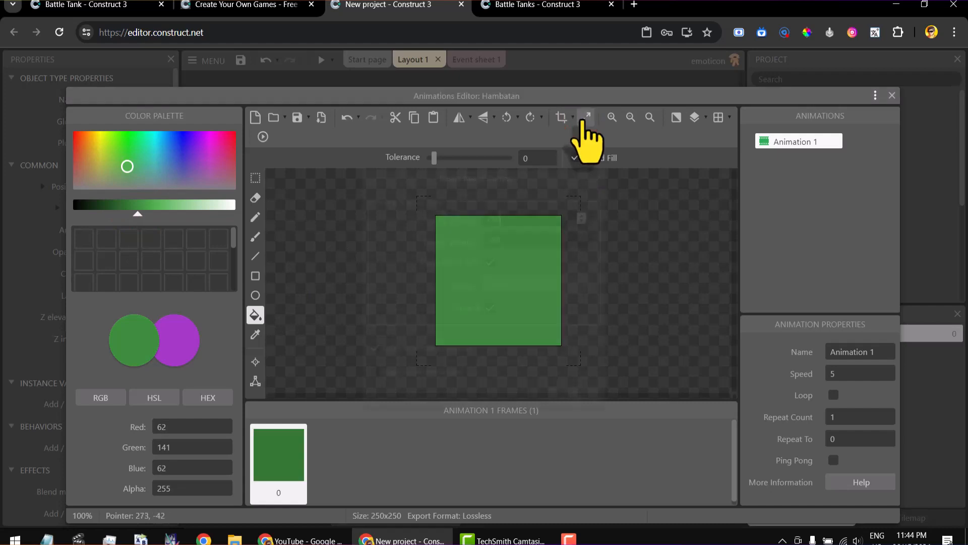
{"action": "type", "text": "20"}
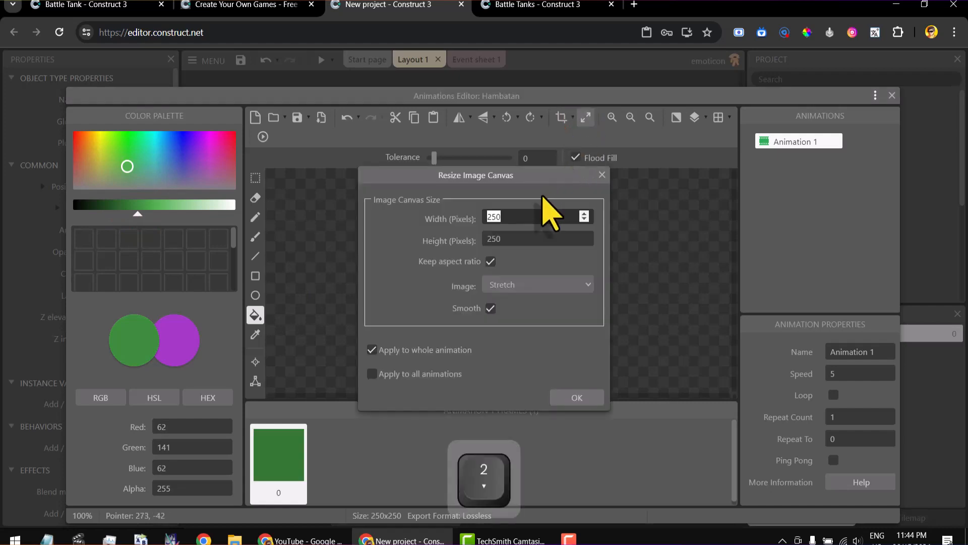
{"action": "left_click", "coordinate": [575, 399]}
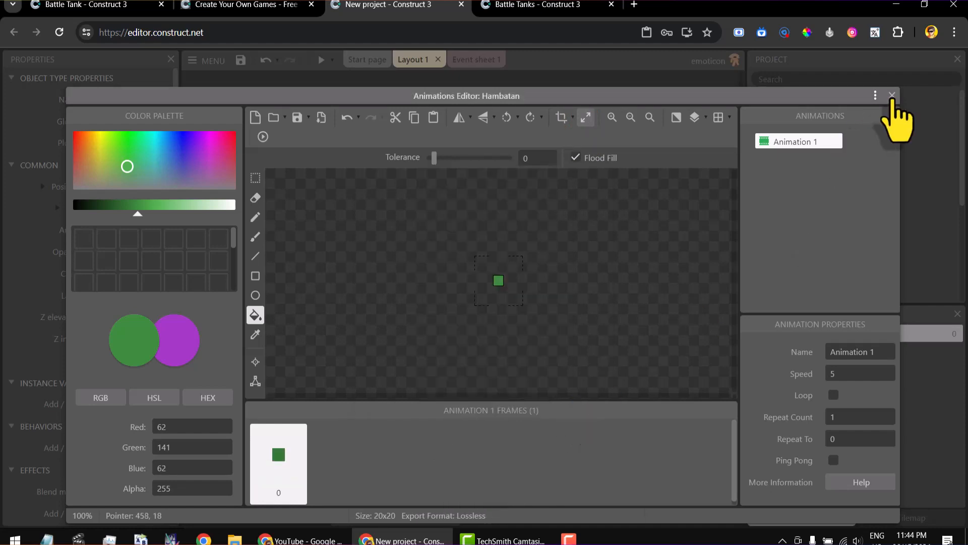
{"action": "left_click", "coordinate": [892, 96]}
{"action": "left_click", "coordinate": [893, 95]}
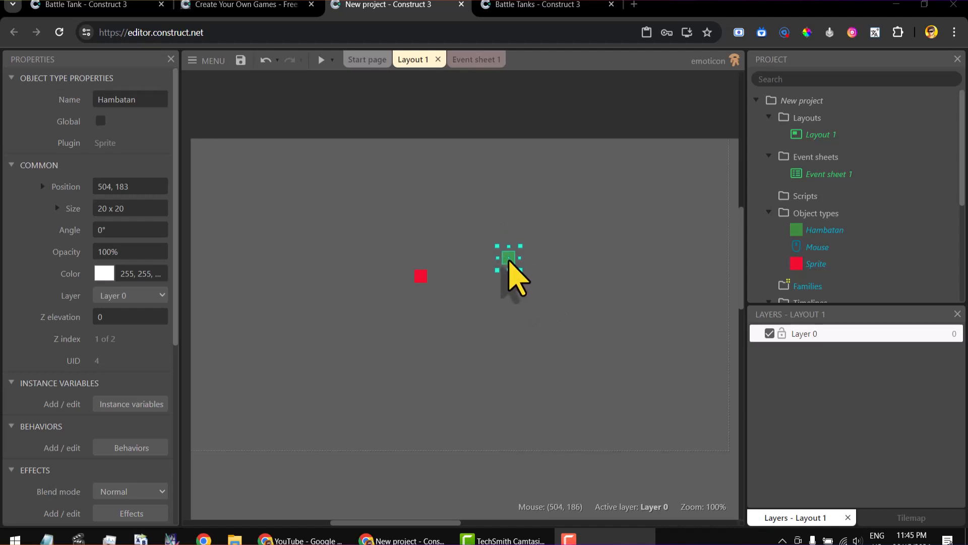
Scatter ten copies of the green Hambatan square across Layout 1 around the red sprite.
{"action": "key", "text": "ctrl"}
{"action": "left_click_drag", "start_coordinate": [508, 259], "coordinate": [454, 254], "text": "ctrl"}
{"action": "left_click_drag", "start_coordinate": [457, 307], "coordinate": [563, 229], "text": "ctrl"}
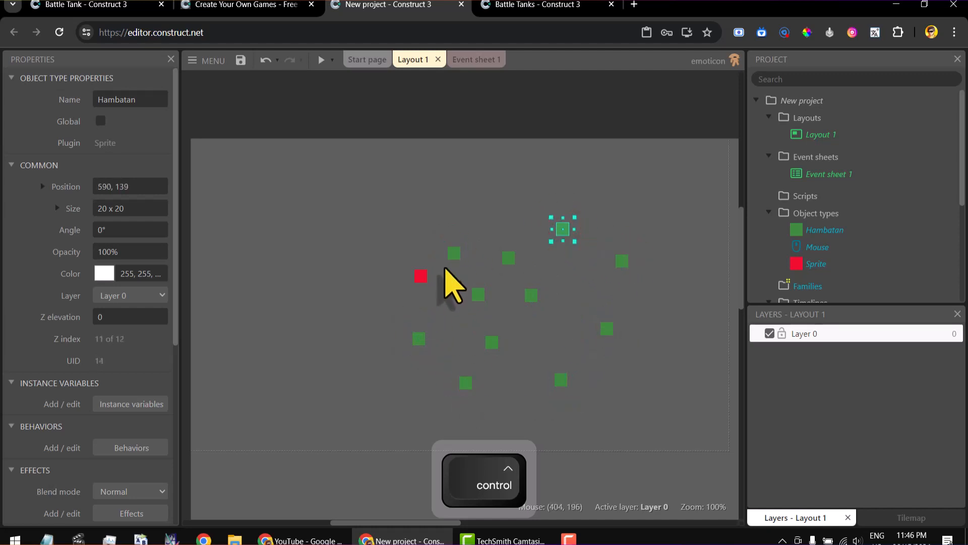
Enlarge three Hambatan obstacles: the central one, the uppermost one, and the one below the red sprite to about 45 x 47.
{"action": "left_click", "coordinate": [534, 298]}
{"action": "left_click_drag", "start_coordinate": [543, 308], "coordinate": [558, 325]}
{"action": "left_click", "coordinate": [563, 226]}
{"action": "left_click_drag", "start_coordinate": [551, 218], "coordinate": [530, 198]}
{"action": "left_click", "coordinate": [419, 339]}
{"action": "left_click_drag", "start_coordinate": [408, 350], "coordinate": [391, 368]}
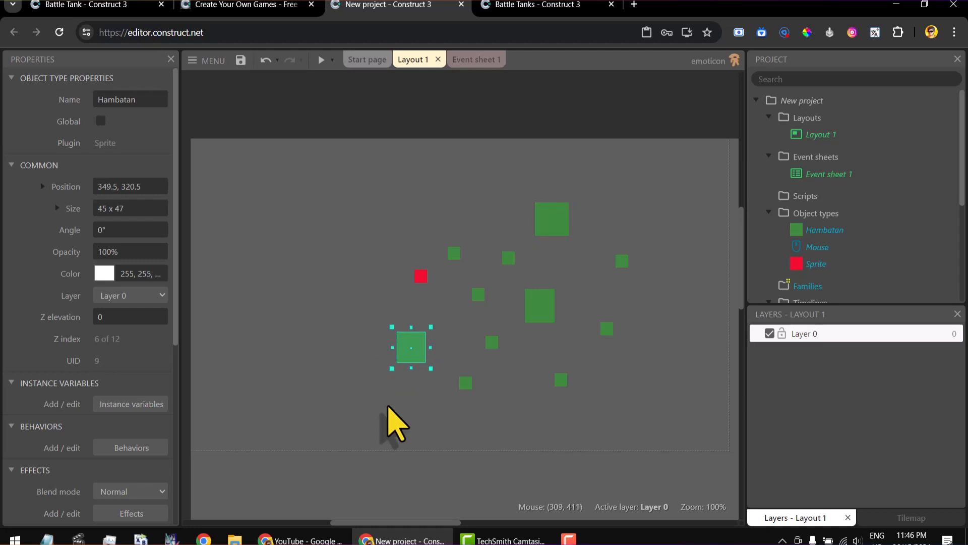
Preview how the red sprite moves among the green obstacles, then close the preview.
{"action": "left_click", "coordinate": [321, 61]}
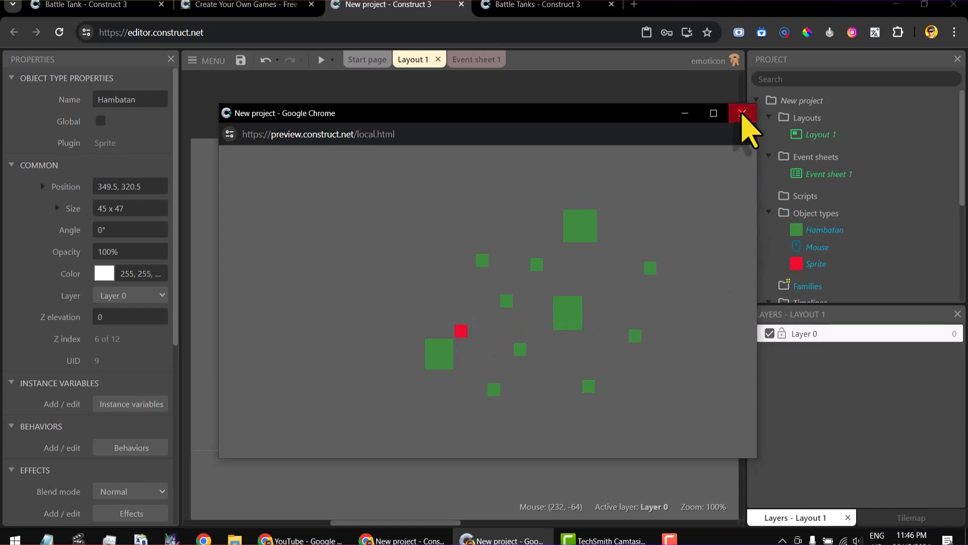
{"action": "left_click", "coordinate": [742, 113]}
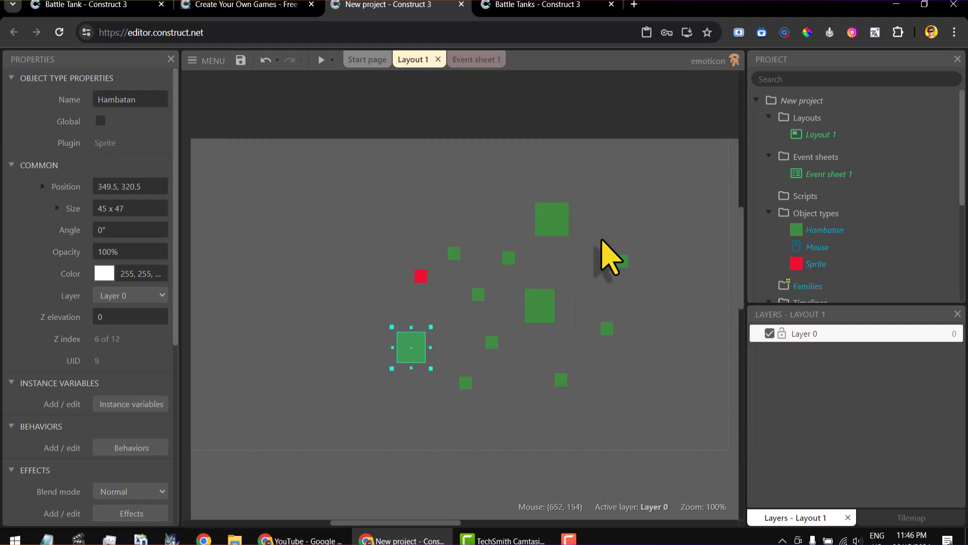
Add the Solid behavior to the Hambatan object type and close its behaviors dialog.
{"action": "left_click", "coordinate": [821, 231]}
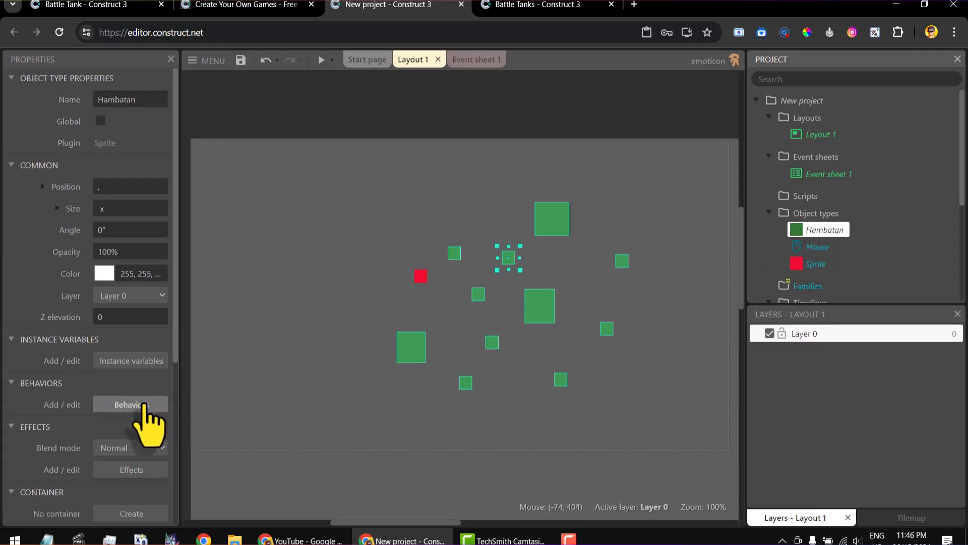
{"action": "left_click", "coordinate": [145, 405]}
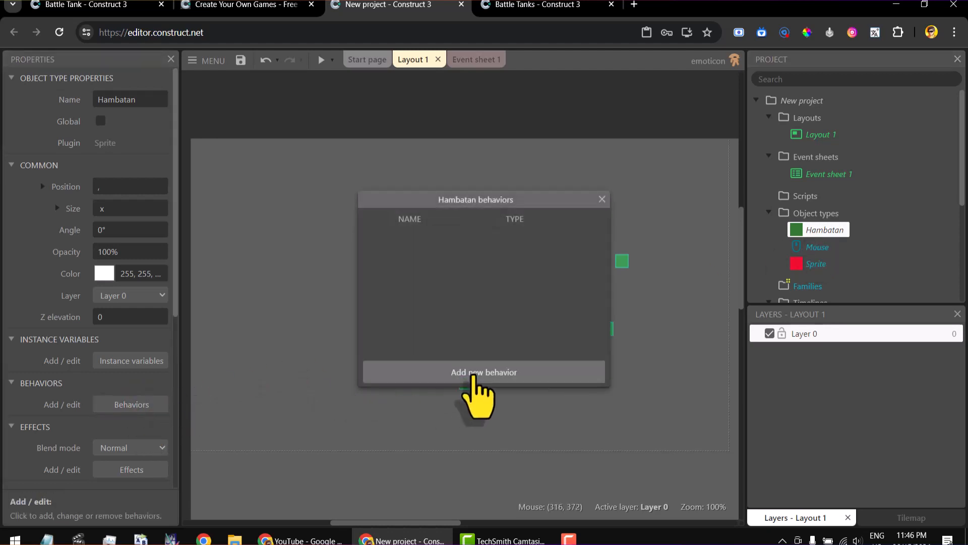
{"action": "left_click", "coordinate": [395, 375]}
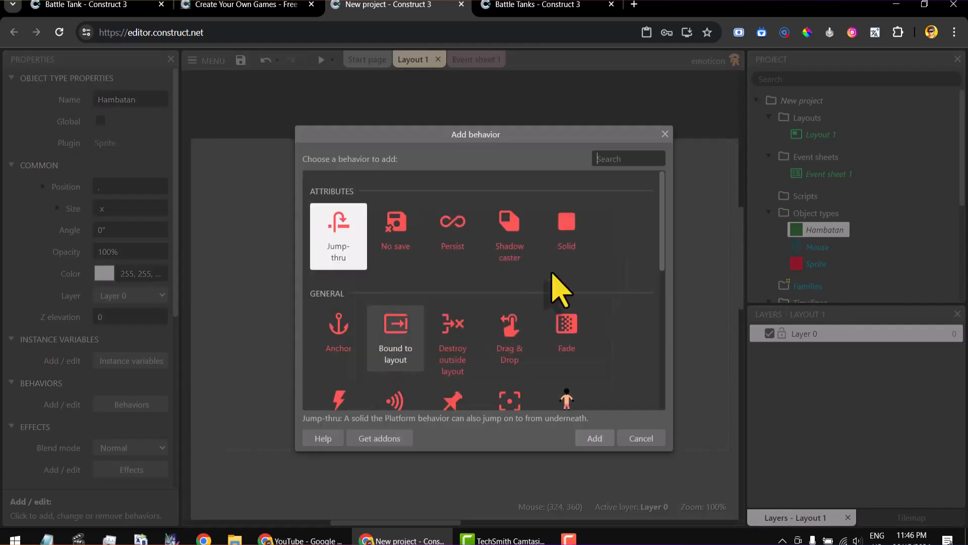
{"action": "left_click", "coordinate": [576, 253]}
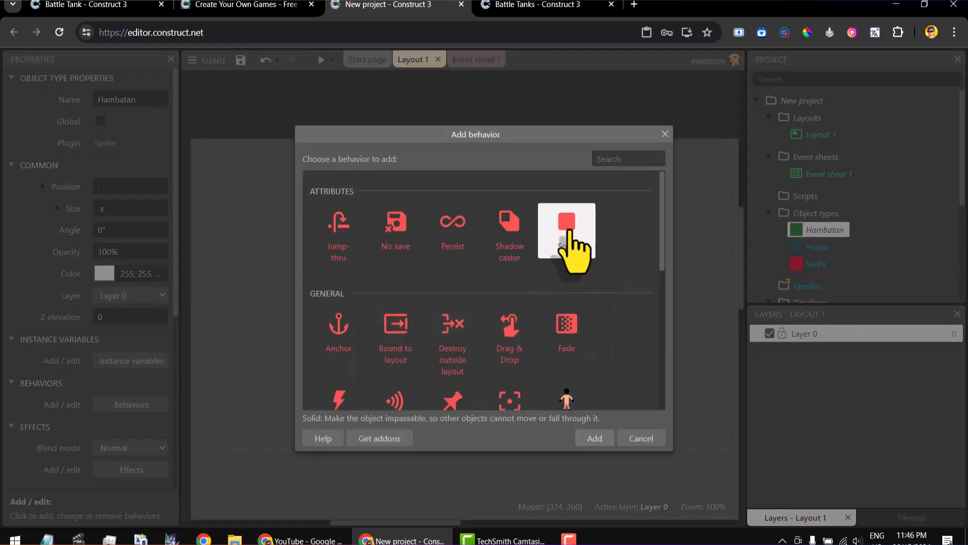
{"action": "left_click", "coordinate": [588, 438]}
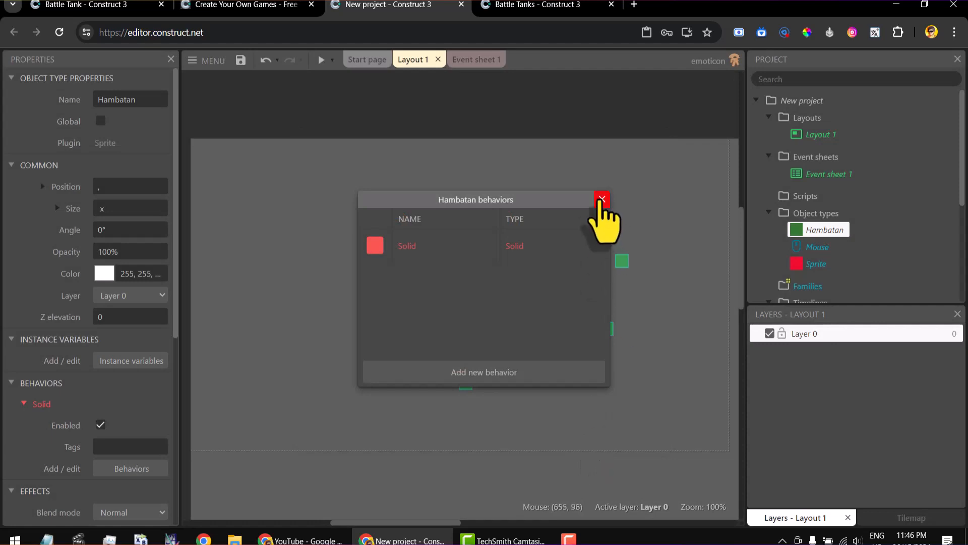
{"action": "left_click", "coordinate": [599, 198]}
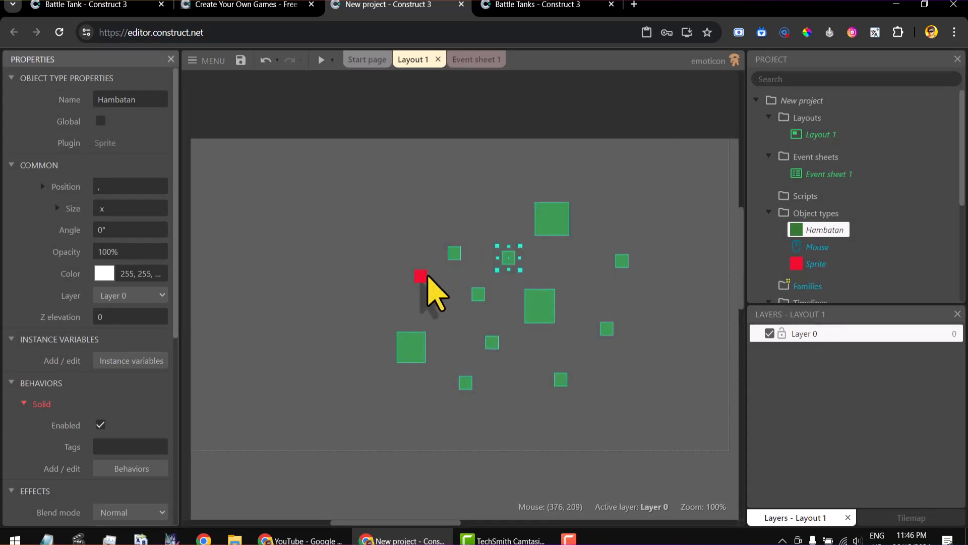
Examine the Obstacles option in the red sprite's Pathfinding settings and the behavior of the small Hambatan obstacle beside it.
{"action": "left_click", "coordinate": [422, 277]}
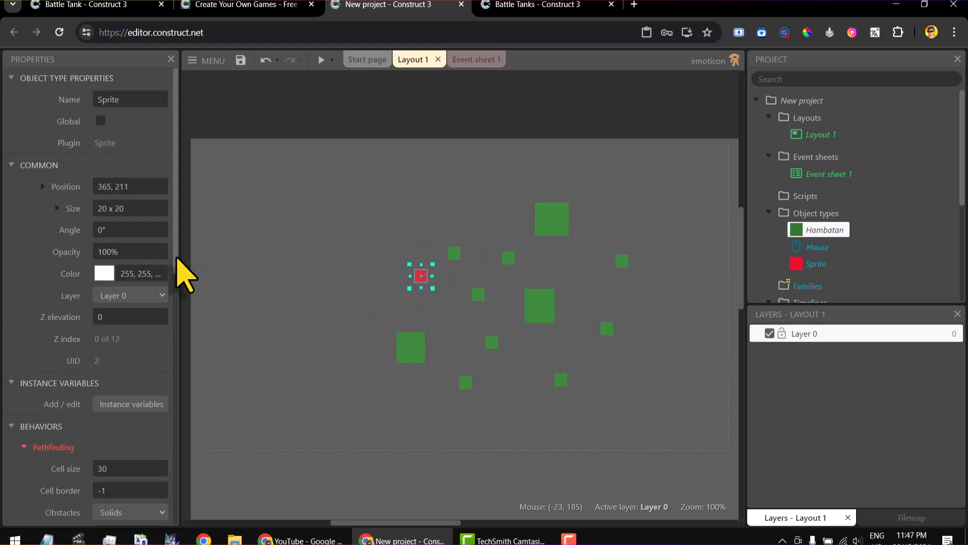
{"action": "left_click_drag", "start_coordinate": [170, 266], "coordinate": [175, 346]}
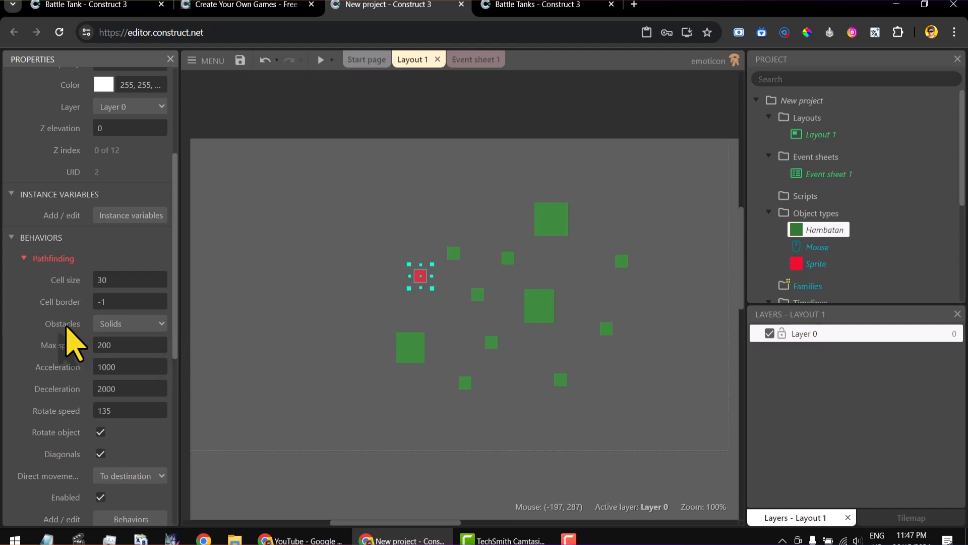
{"action": "left_click", "coordinate": [150, 326]}
{"action": "left_click", "coordinate": [150, 327]}
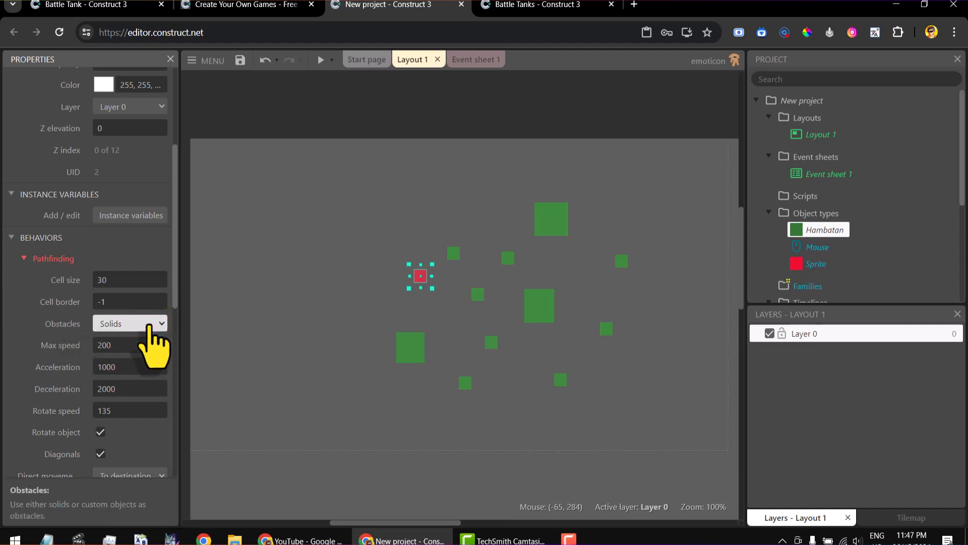
{"action": "left_click", "coordinate": [455, 254]}
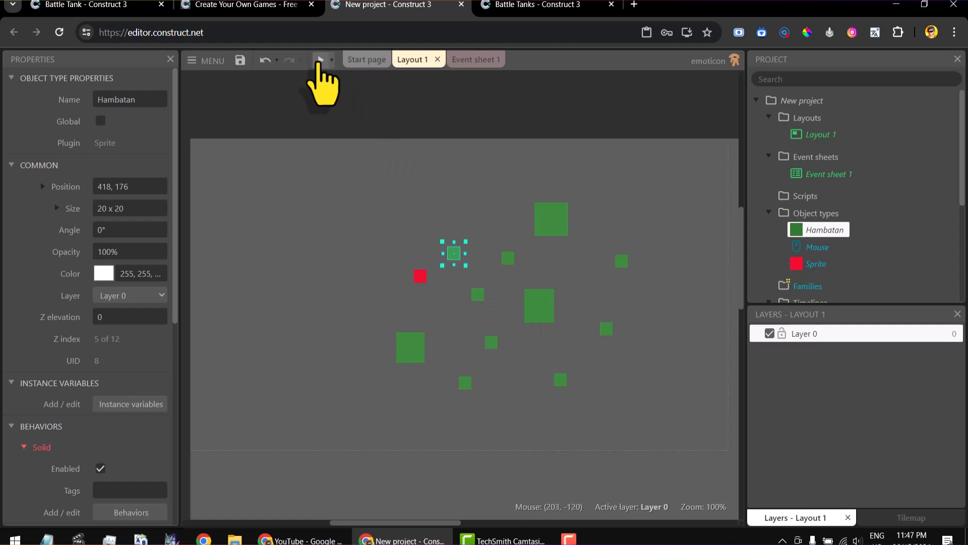
Preview how the red sprite travels around the solid obstacles, then review its Pathfinding properties in the layout.
{"action": "left_click", "coordinate": [319, 60]}
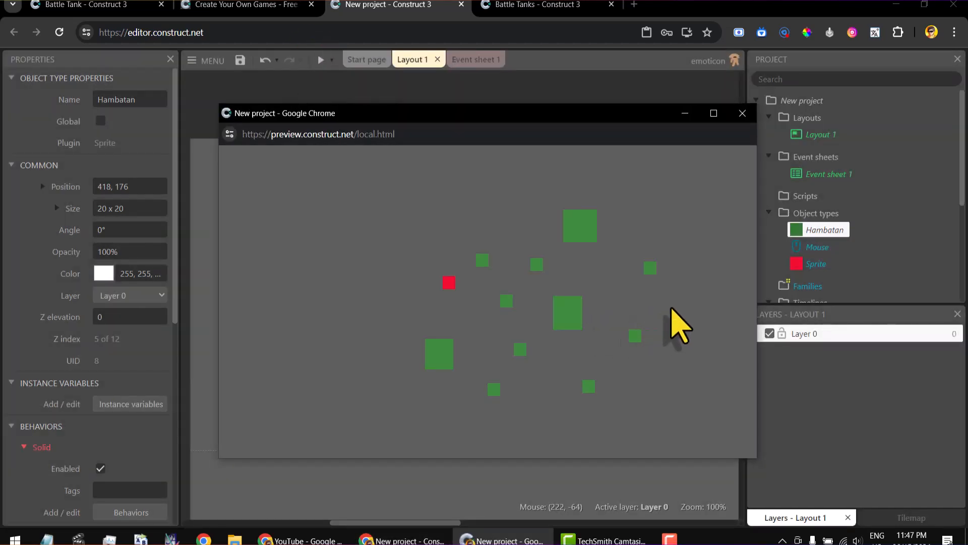
{"action": "left_click", "coordinate": [672, 308]}
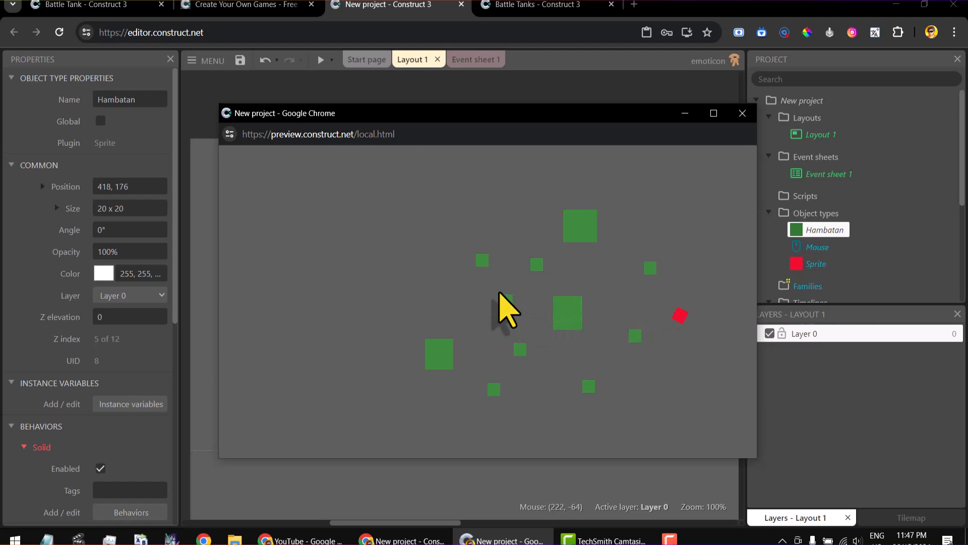
{"action": "left_click", "coordinate": [489, 278]}
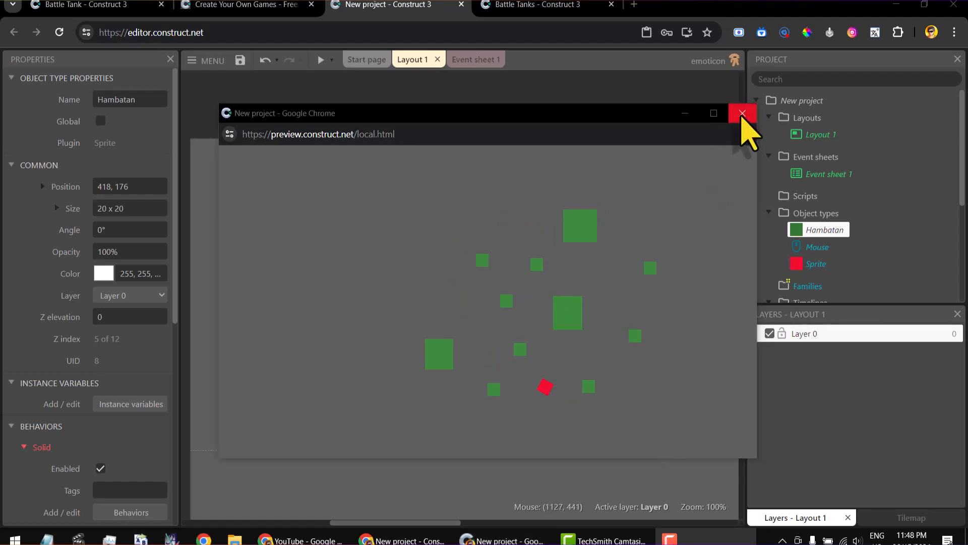
{"action": "left_click", "coordinate": [741, 114]}
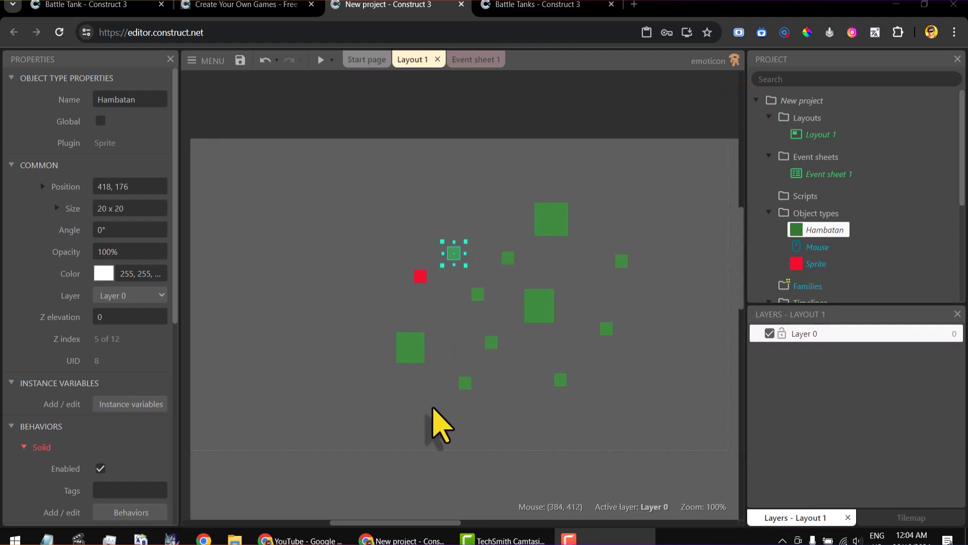
{"action": "left_click", "coordinate": [420, 276]}
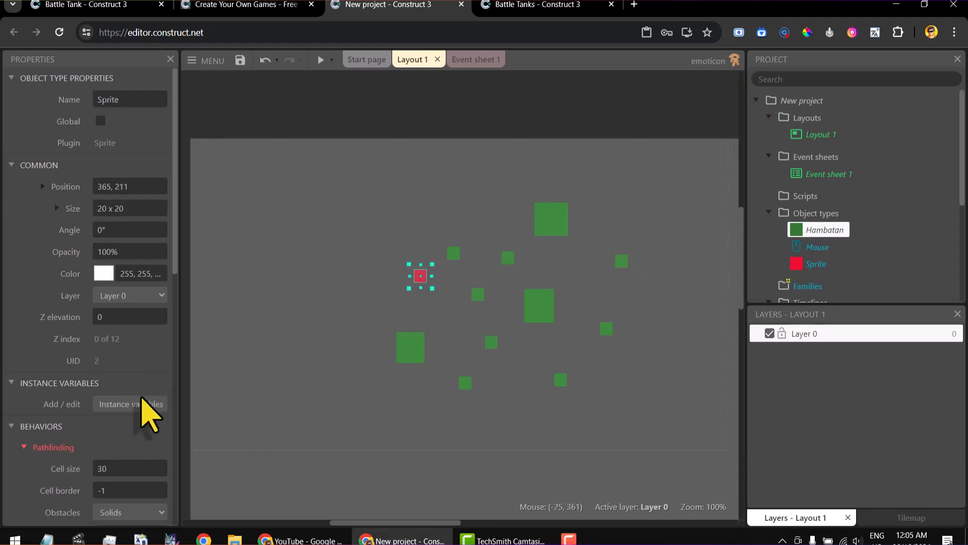
{"action": "scroll", "coordinate": [147, 411], "scroll_direction": "down", "scroll_amount": 3}
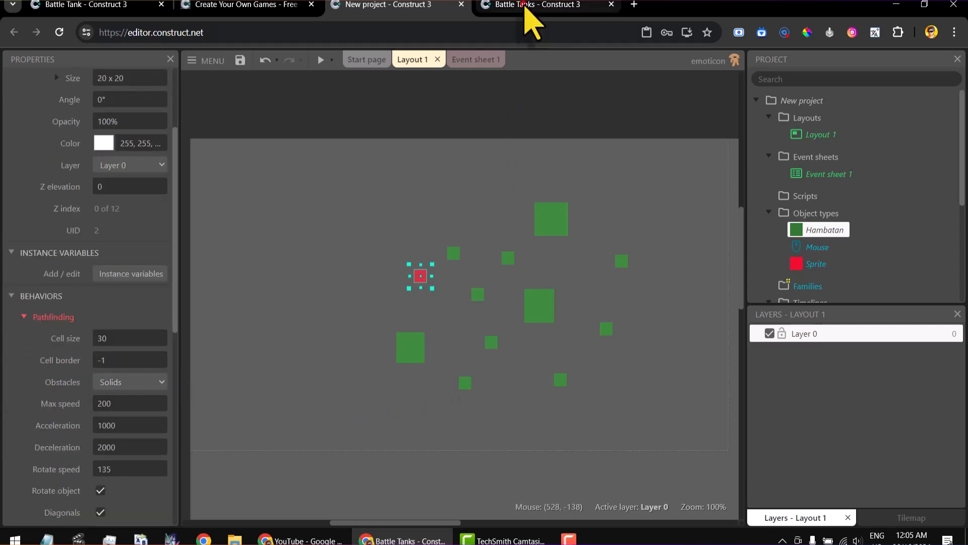
Switch to the Battle Tanks project and add the Pathfinding behavior to Enemy_Tank_Body.
{"action": "left_click", "coordinate": [526, 6]}
{"action": "scroll", "coordinate": [569, 282], "scroll_direction": "down", "scroll_amount": 3}
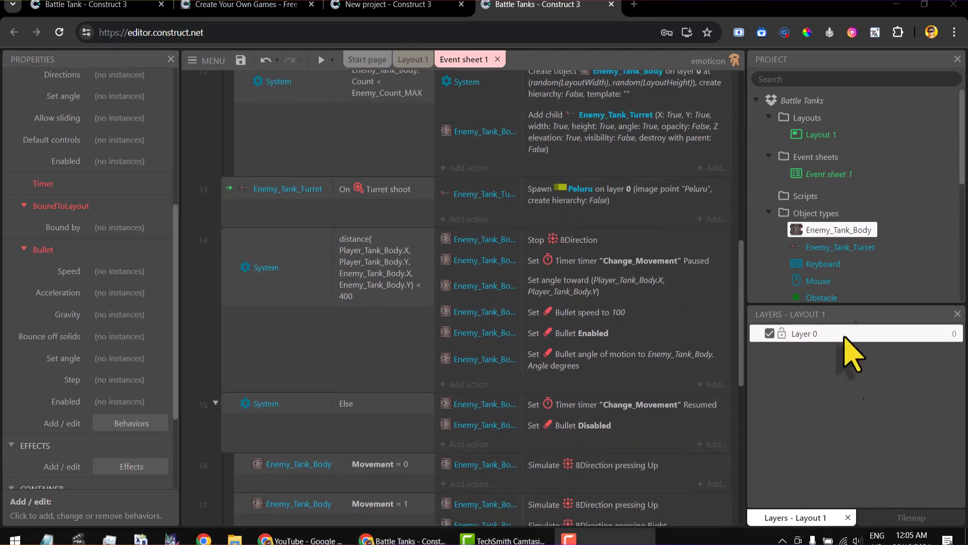
{"action": "left_click", "coordinate": [818, 230]}
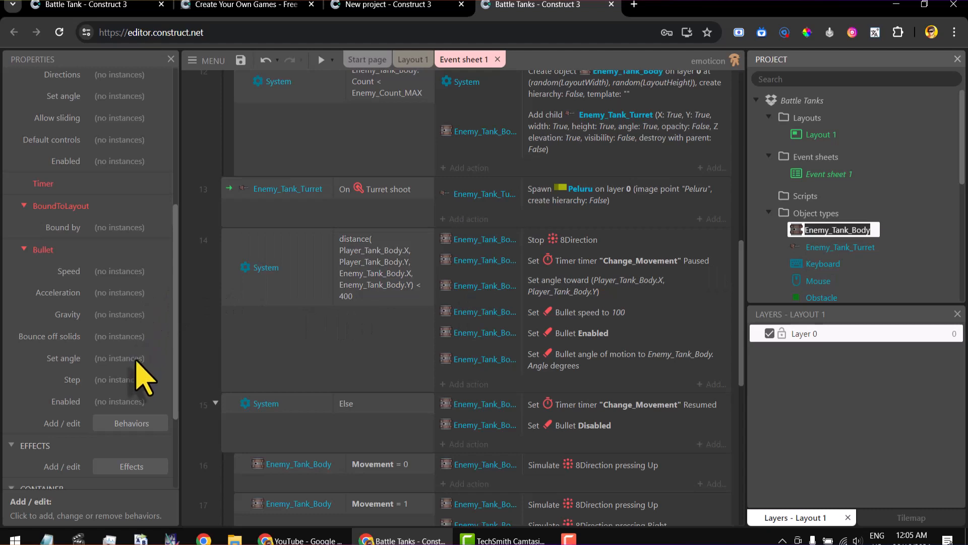
{"action": "left_click", "coordinate": [108, 424]}
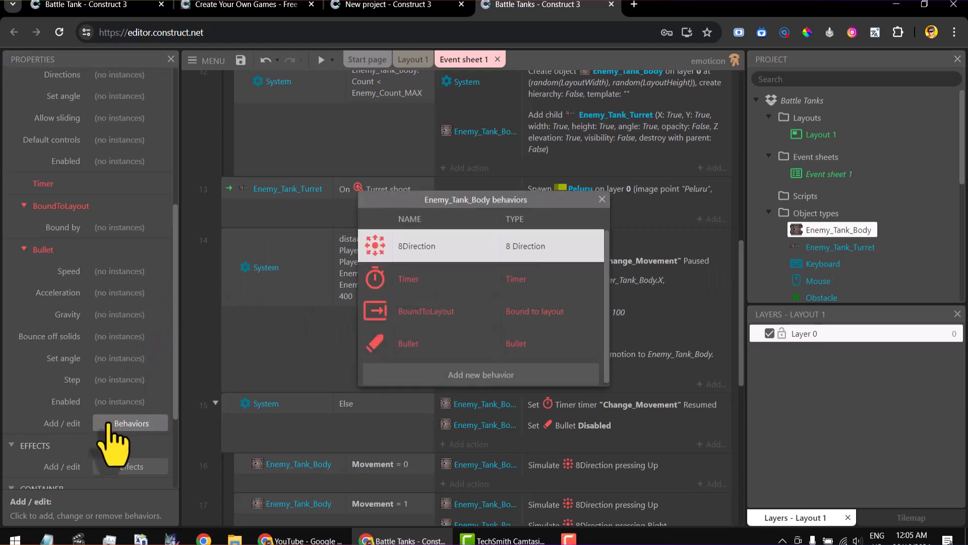
{"action": "left_click", "coordinate": [384, 375]}
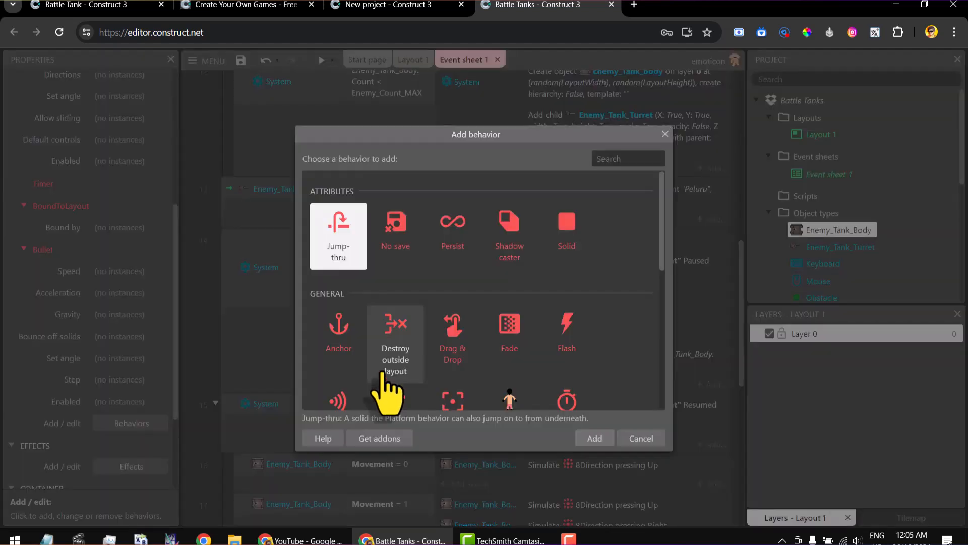
{"action": "left_click_drag", "start_coordinate": [663, 260], "coordinate": [657, 398]}
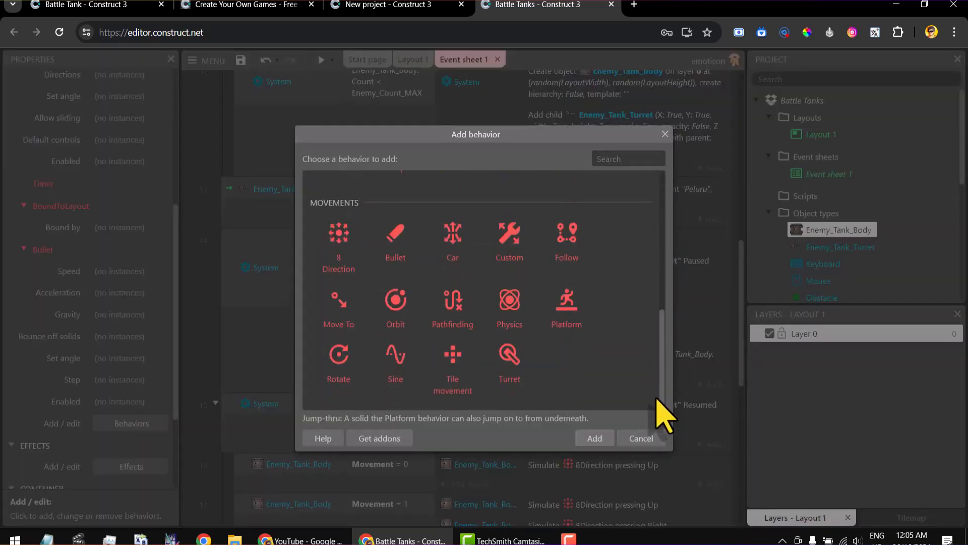
{"action": "left_click", "coordinate": [448, 308]}
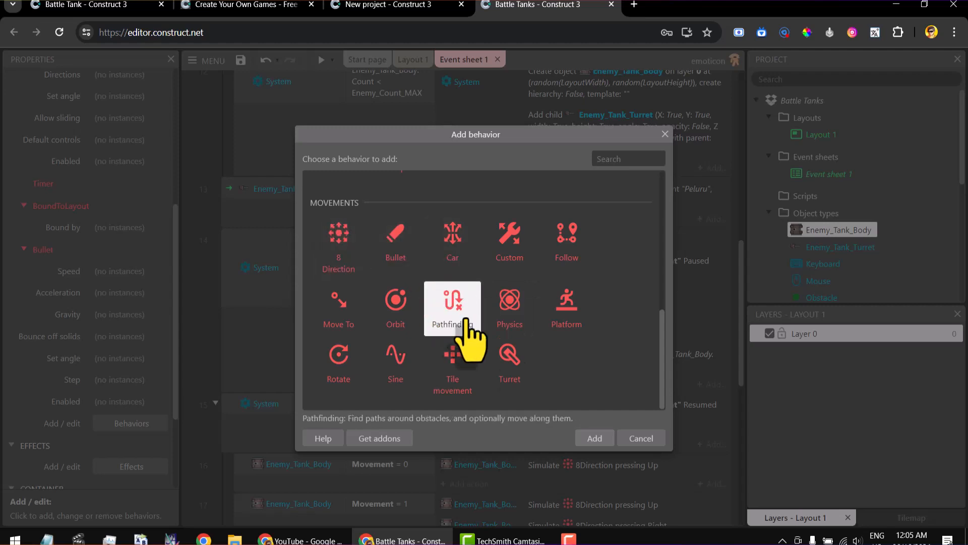
{"action": "left_click", "coordinate": [594, 439]}
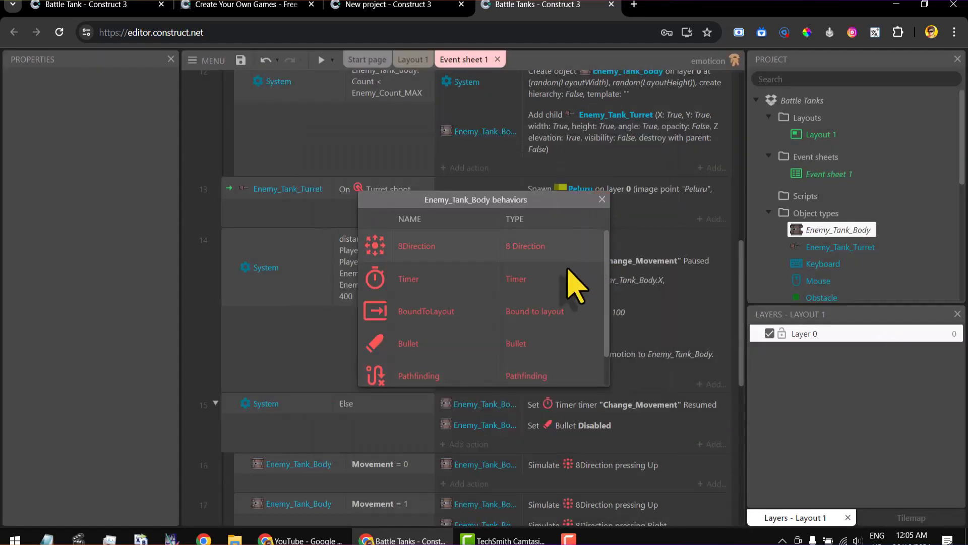
{"action": "left_click", "coordinate": [489, 348]}
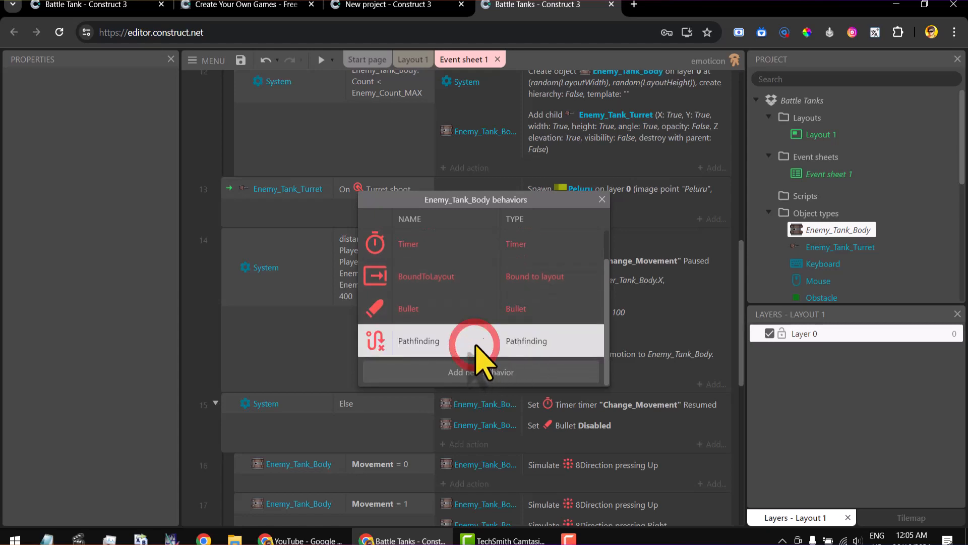
{"action": "left_click", "coordinate": [601, 199]}
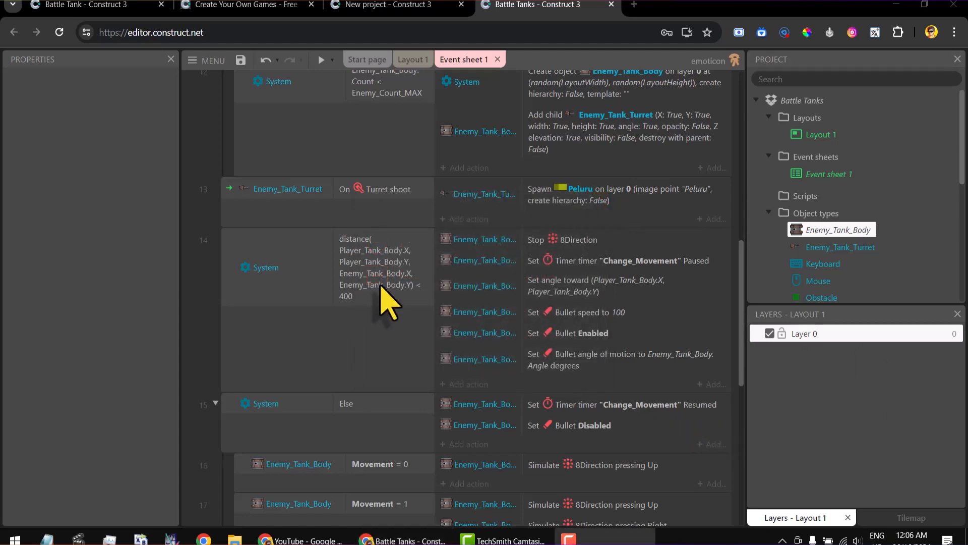
Add a System sub-event Every 1.0 seconds under the event that checks the player-to-enemy tank distance is less than 400.
{"action": "left_click", "coordinate": [386, 301]}
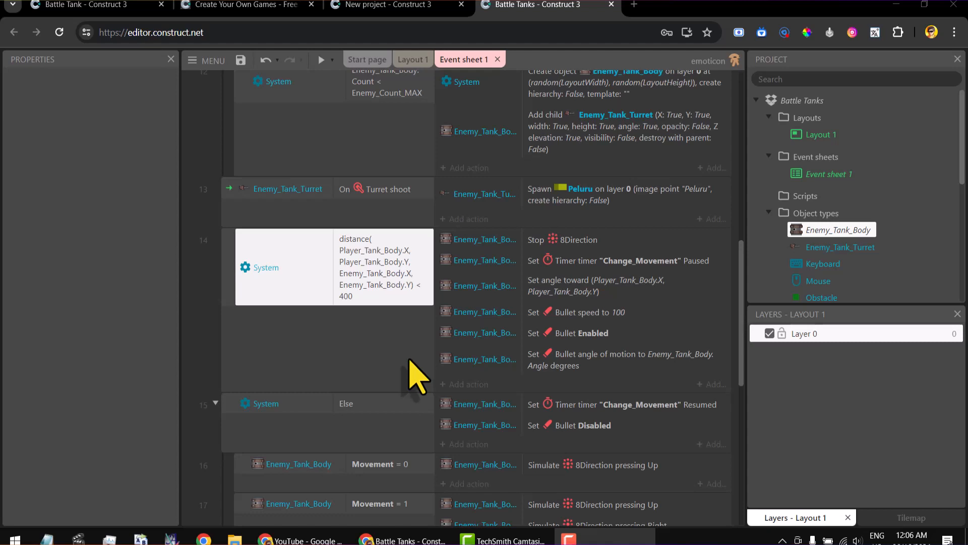
{"action": "left_click", "coordinate": [227, 286]}
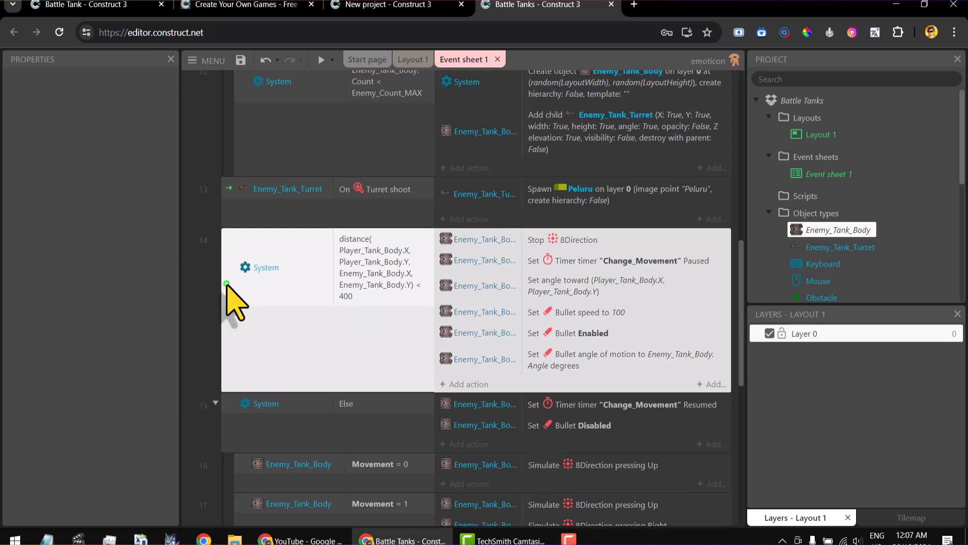
{"action": "right_click", "coordinate": [227, 285]}
{"action": "mouse_move", "coordinate": [284, 301]}
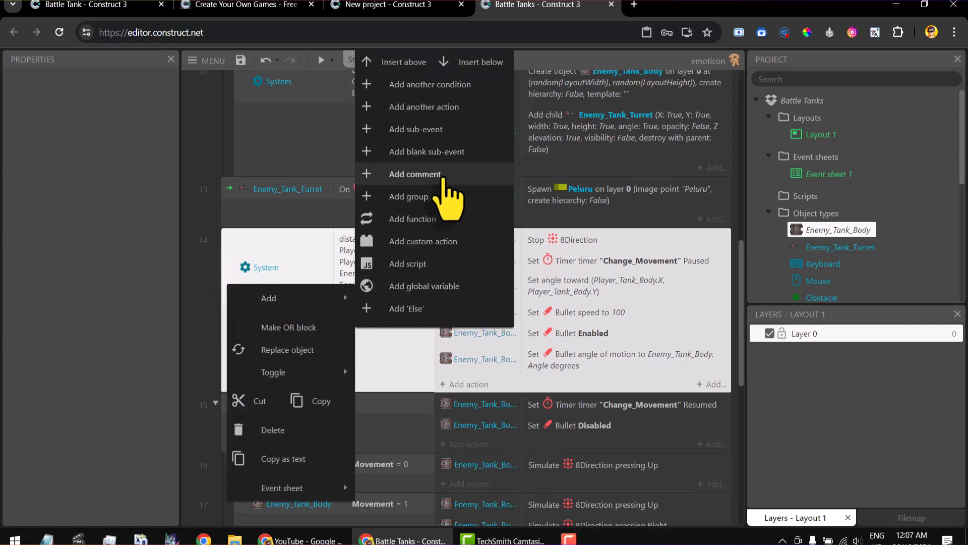
{"action": "left_click", "coordinate": [475, 132]}
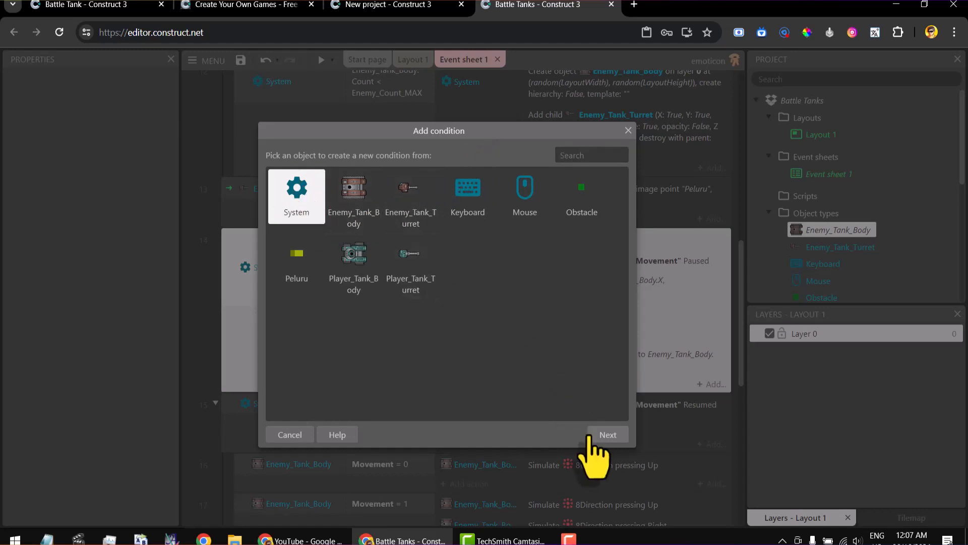
{"action": "left_click", "coordinate": [606, 435]}
{"action": "scroll", "coordinate": [622, 262], "scroll_direction": "down", "scroll_amount": 15}
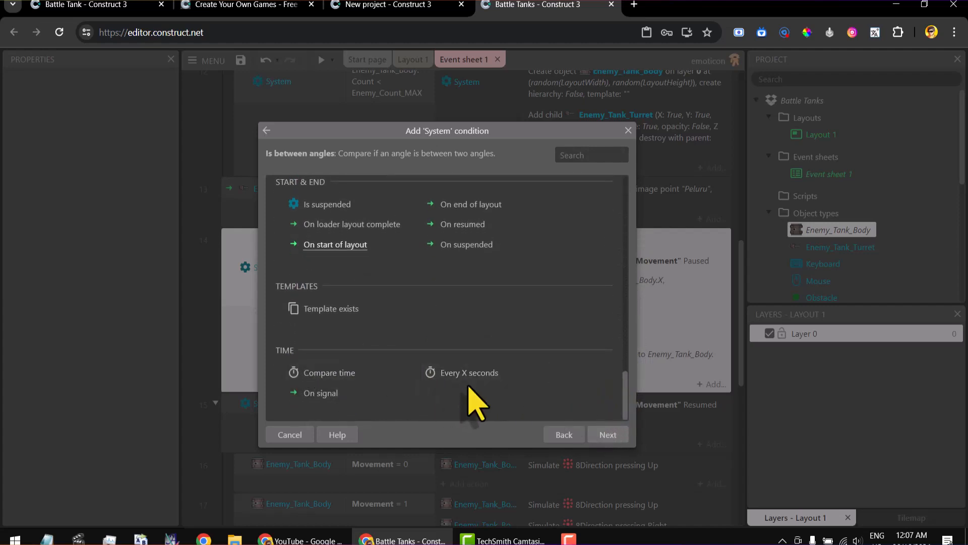
{"action": "left_click", "coordinate": [507, 374]}
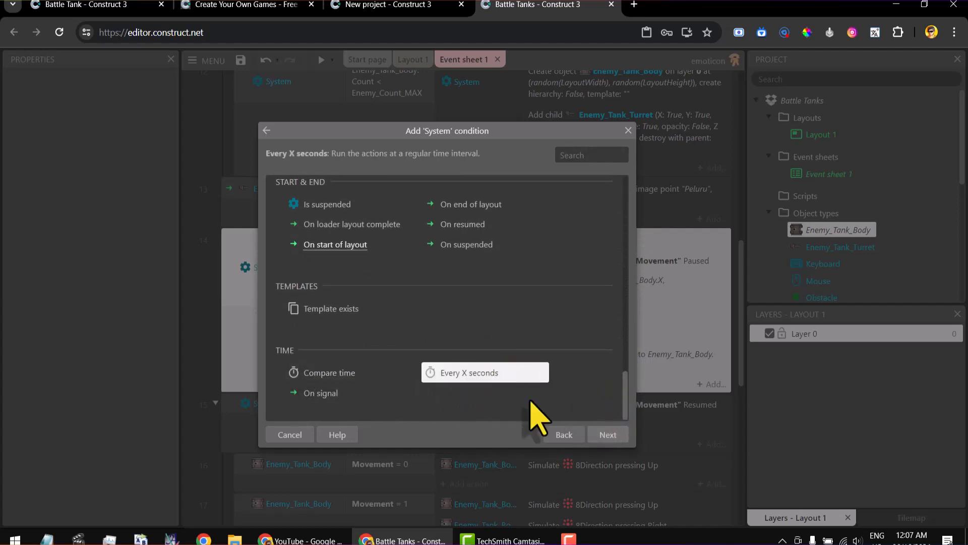
{"action": "left_click", "coordinate": [607, 435]}
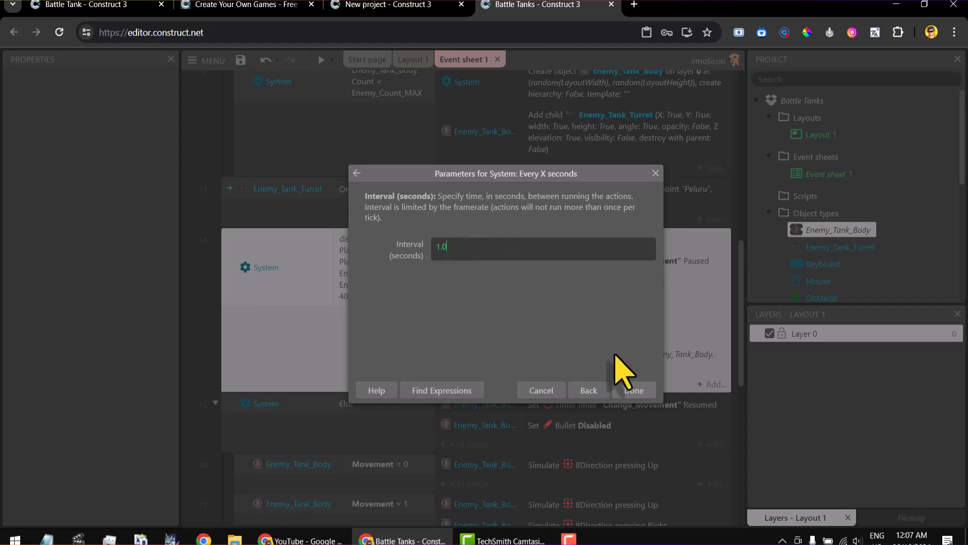
{"action": "left_click", "coordinate": [634, 391]}
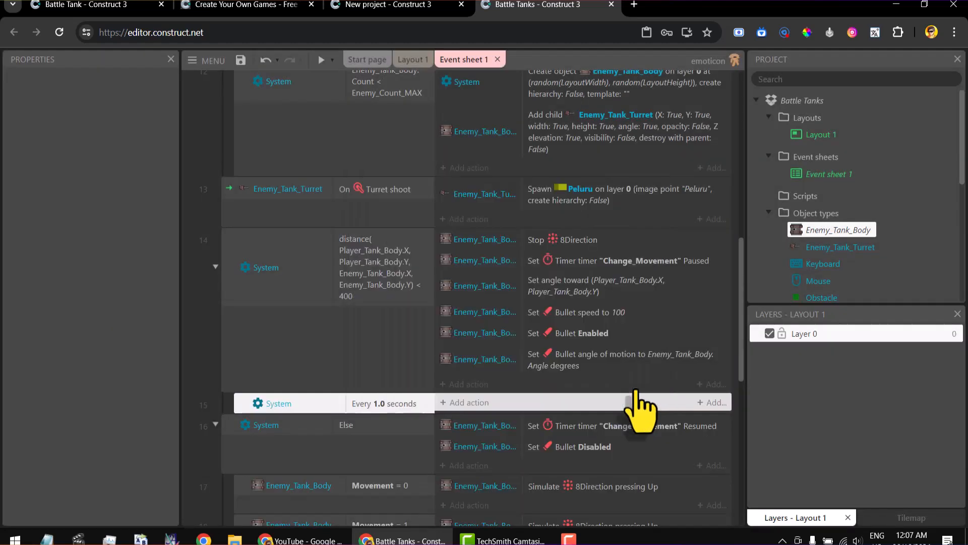
Choose the Pathfinding Find path action of Enemy_Tank_Body for the Every 1.0 seconds sub-event.
{"action": "left_click", "coordinate": [482, 402]}
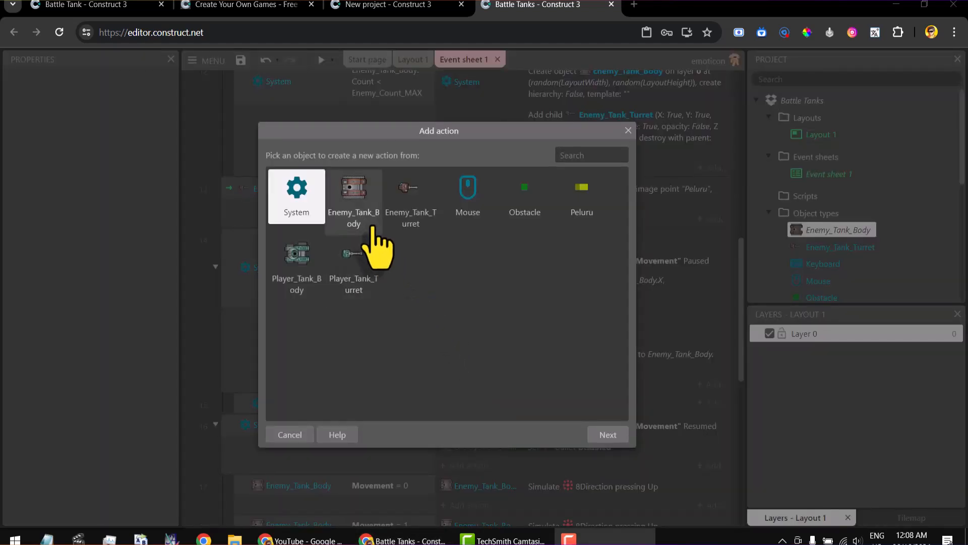
{"action": "left_click", "coordinate": [371, 215]}
{"action": "left_click", "coordinate": [603, 435]}
{"action": "left_click_drag", "start_coordinate": [624, 202], "coordinate": [621, 342]}
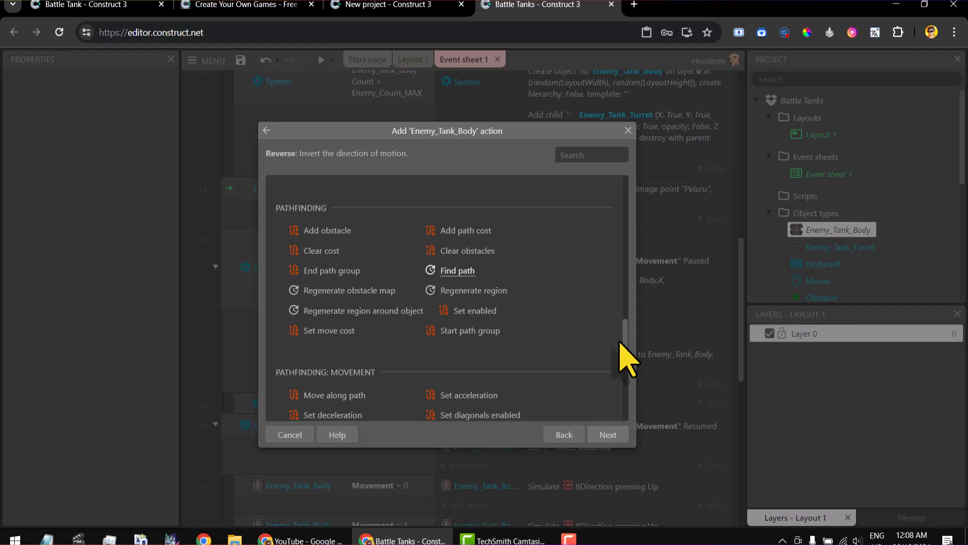
{"action": "left_click", "coordinate": [509, 272]}
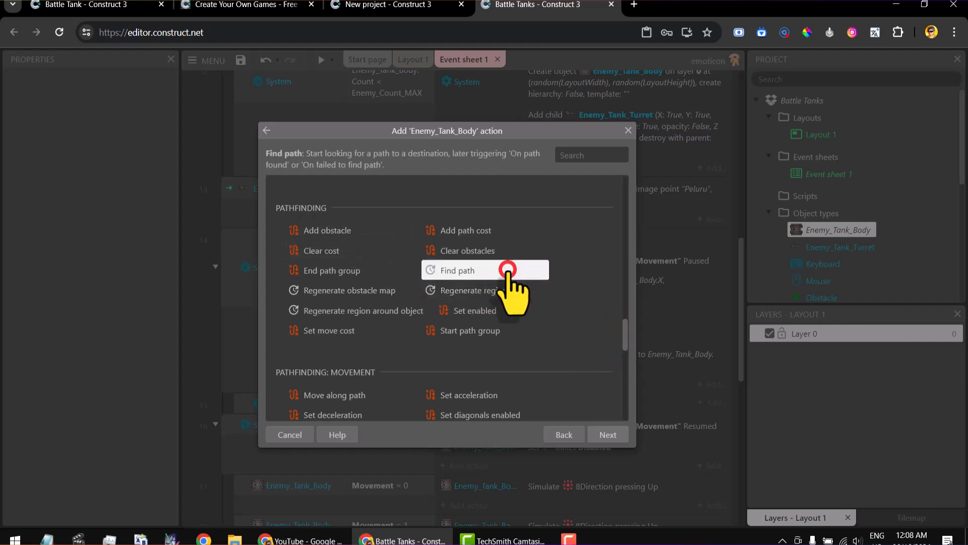
{"action": "left_click", "coordinate": [605, 434]}
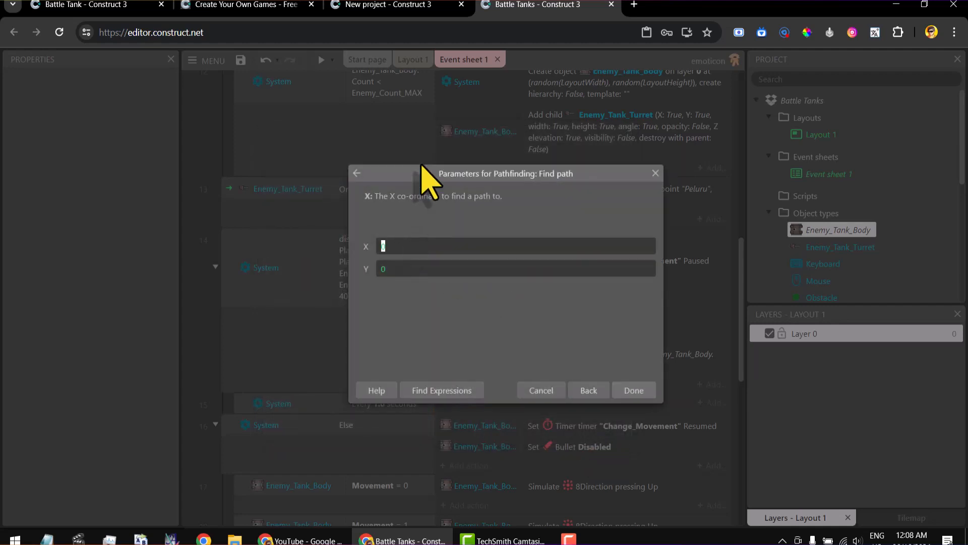
Set the Find path destination to X Player_Tank_Body.X and Y Player_Tank_Body.Y and add the action.
{"action": "type", "text": "play"}
{"action": "key", "text": "Return"}
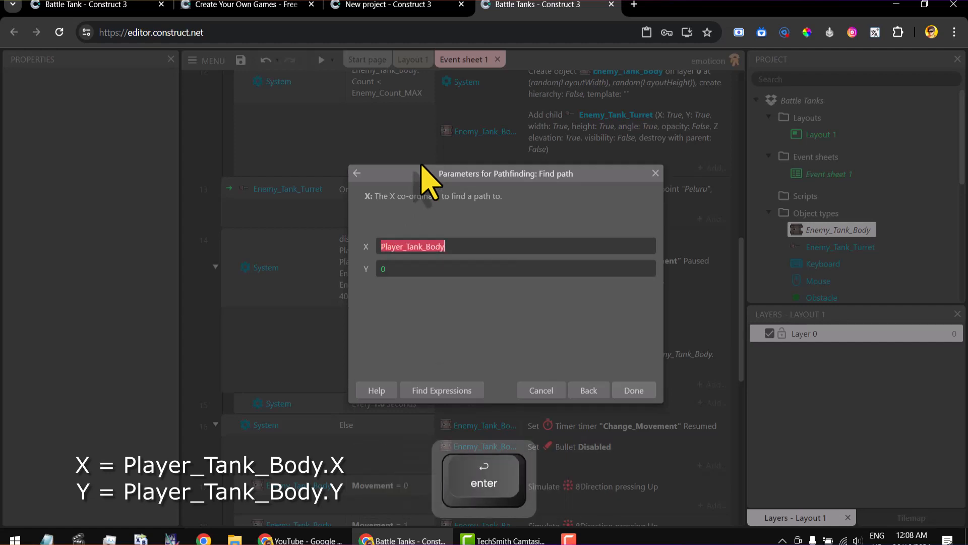
{"action": "type", "text": ".x"}
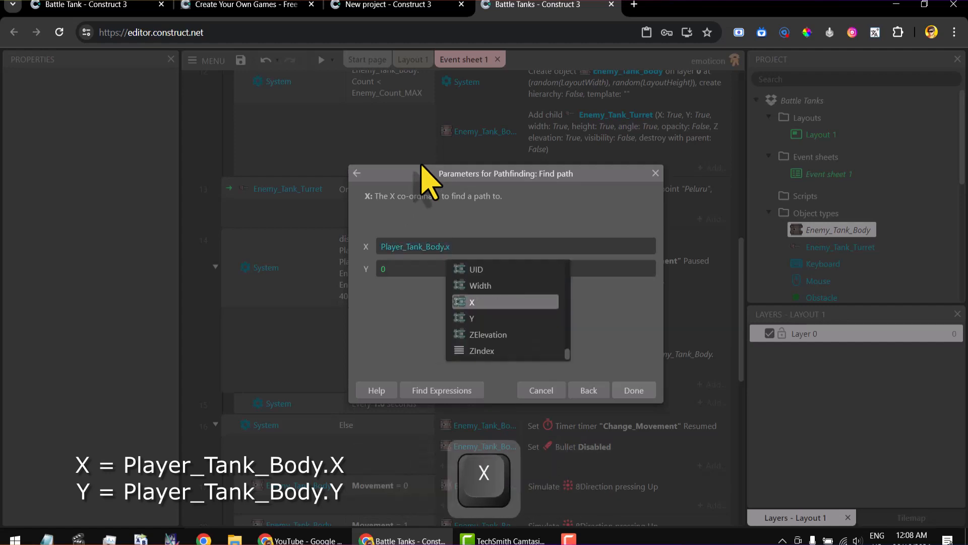
{"action": "key", "text": "Return"}
{"action": "key", "text": "Tab"}
{"action": "type", "text": "pla"}
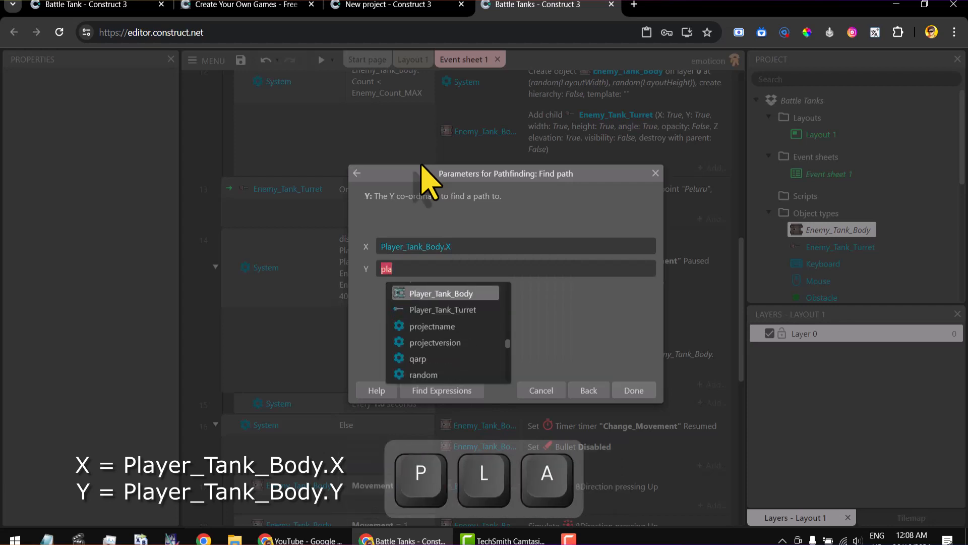
{"action": "key", "text": "Return"}
{"action": "type", "text": ".y"}
{"action": "key", "text": "Return"}
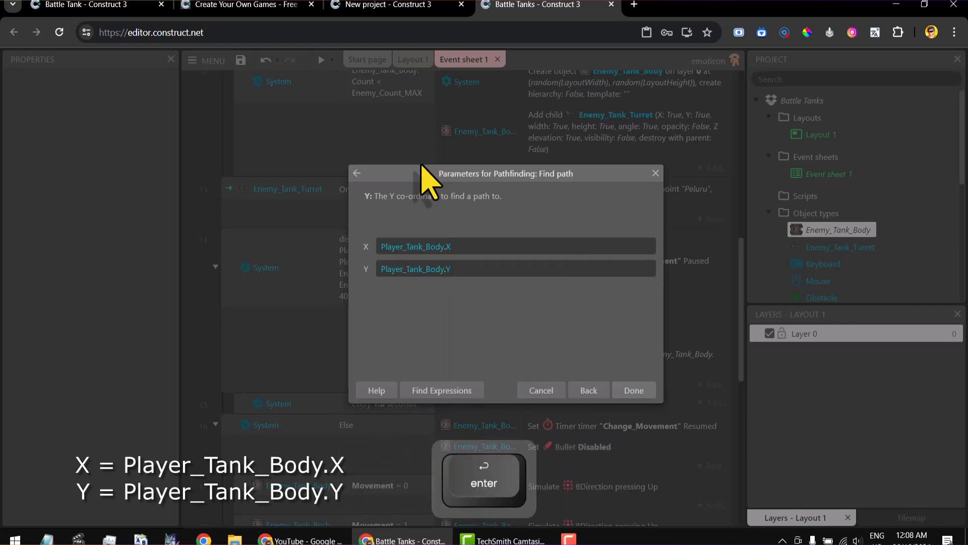
{"action": "left_click", "coordinate": [631, 390]}
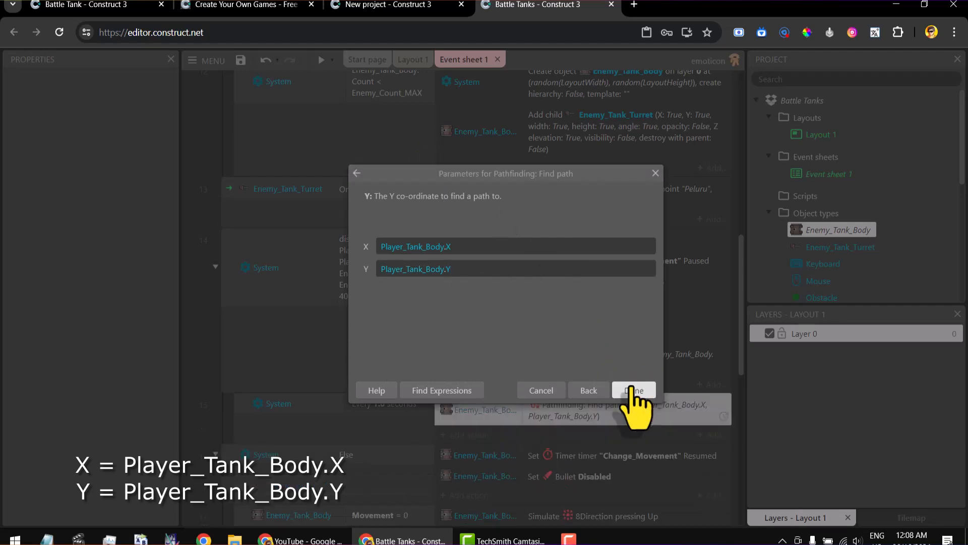
Collapse the Else event's sub-events and add a new event with the Enemy_Tank_Body Pathfinding condition On path found.
{"action": "scroll", "coordinate": [668, 381], "scroll_direction": "down", "scroll_amount": 10}
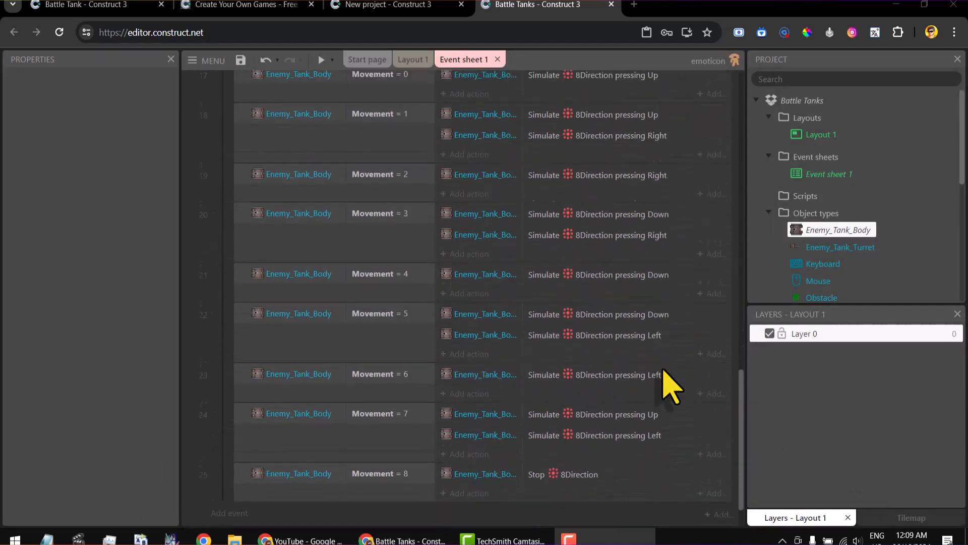
{"action": "scroll", "coordinate": [663, 378], "scroll_direction": "up", "scroll_amount": 5}
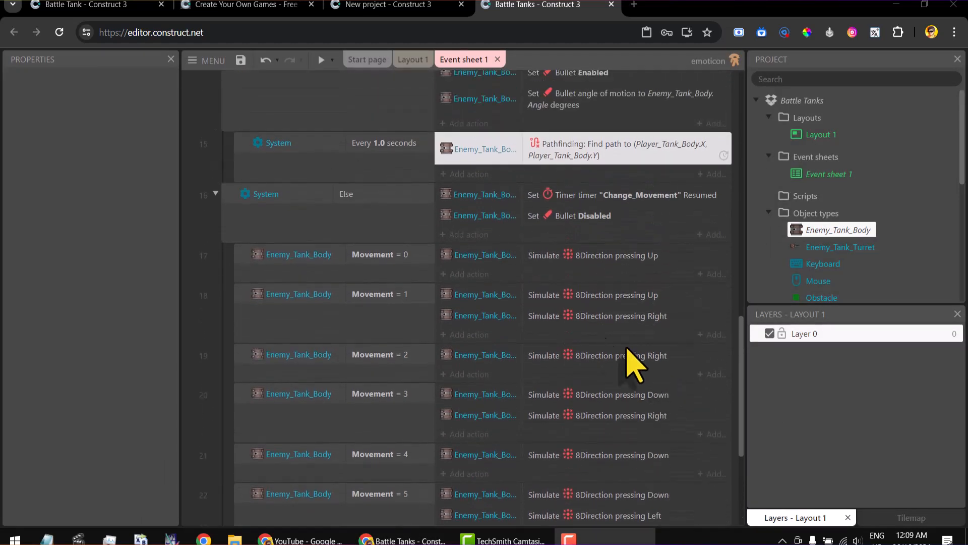
{"action": "left_click", "coordinate": [215, 193]}
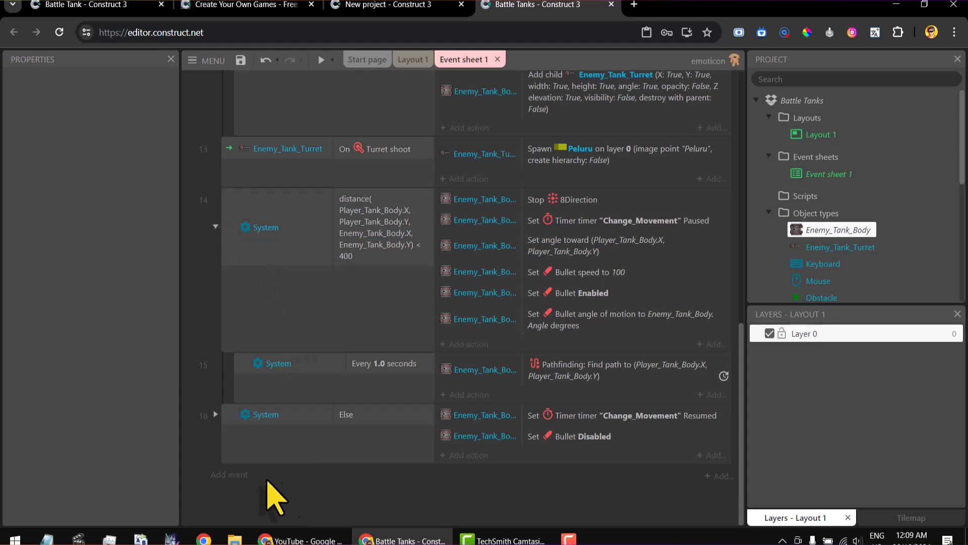
{"action": "left_click", "coordinate": [247, 478]}
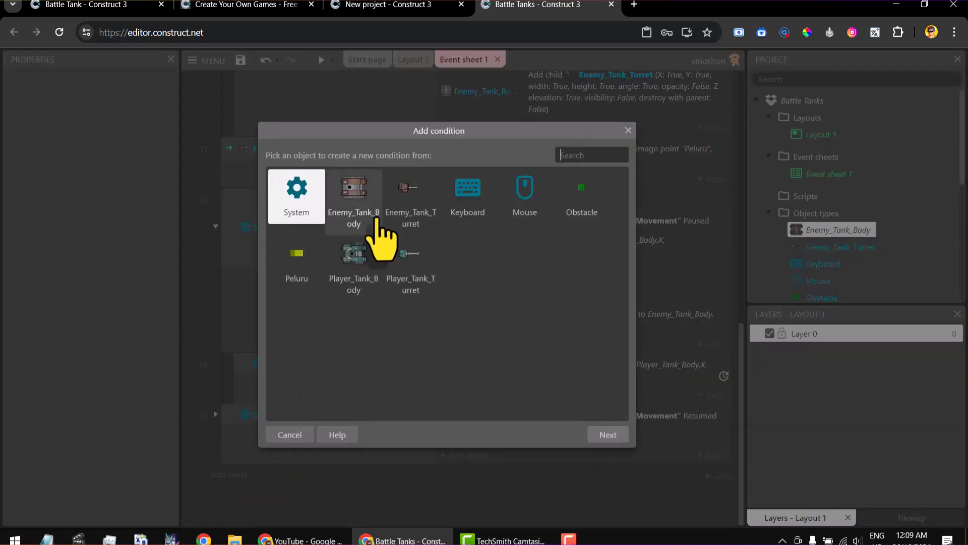
{"action": "left_click", "coordinate": [370, 219]}
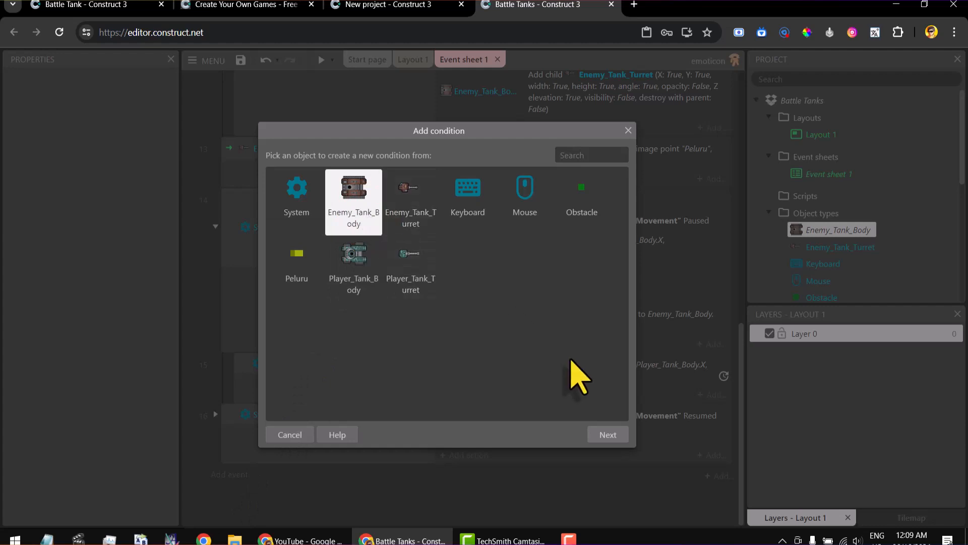
{"action": "left_click", "coordinate": [607, 435]}
{"action": "left_click_drag", "start_coordinate": [624, 210], "coordinate": [612, 352]}
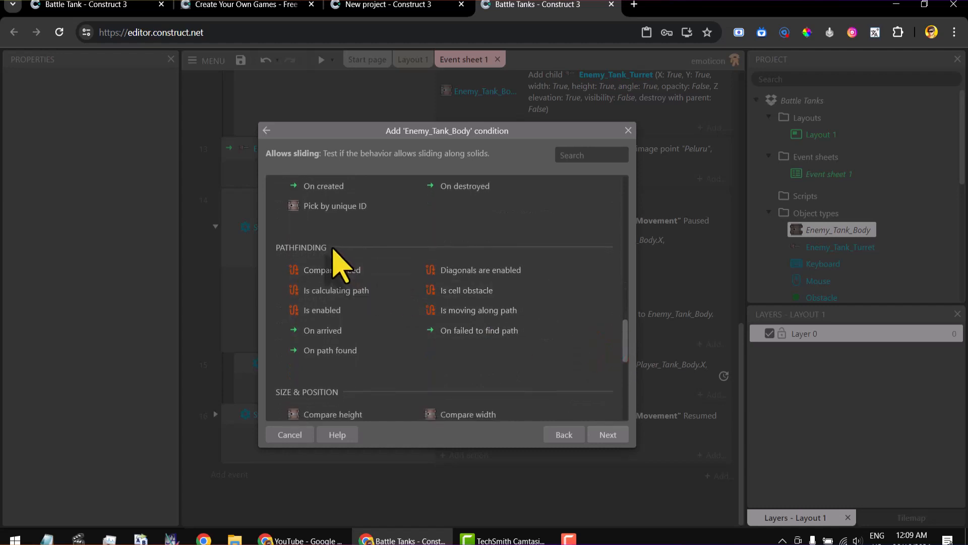
{"action": "left_click", "coordinate": [368, 353]}
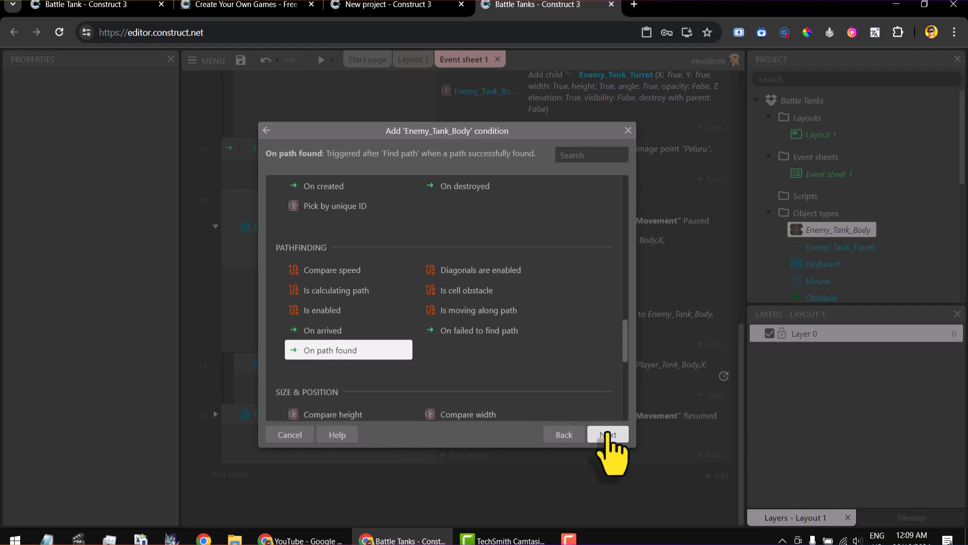
{"action": "left_click", "coordinate": [608, 434]}
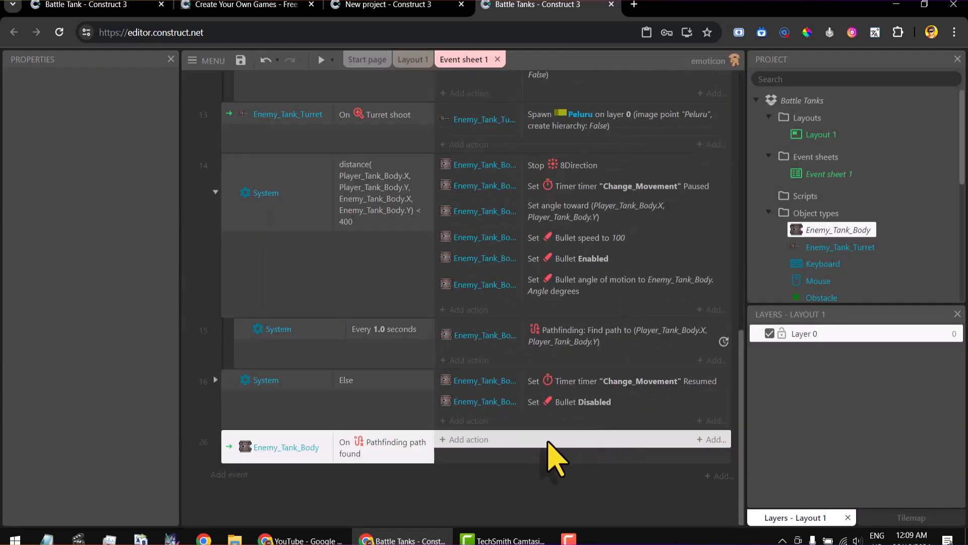
Add the Enemy_Tank_Body action Pathfinding Move along path to the On path found event.
{"action": "left_click", "coordinate": [477, 440]}
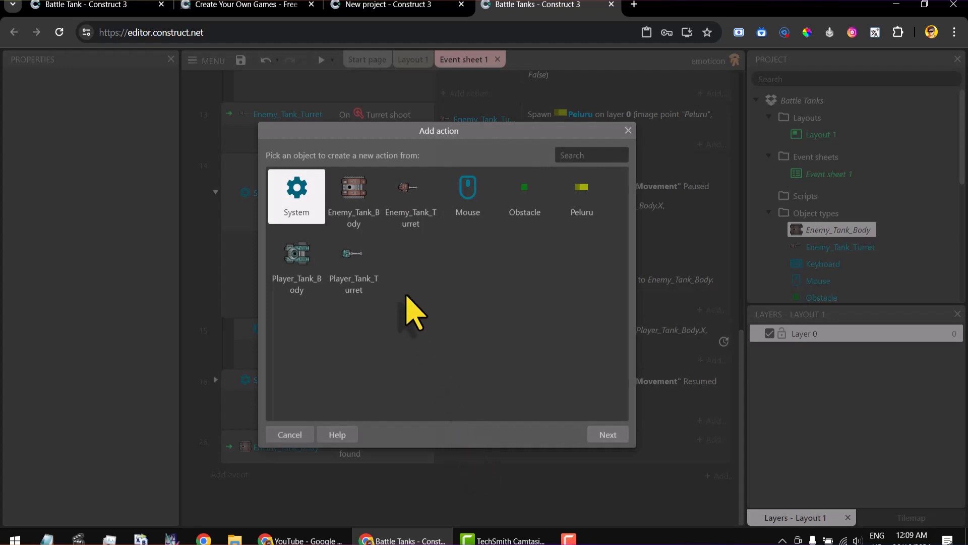
{"action": "left_click", "coordinate": [364, 221]}
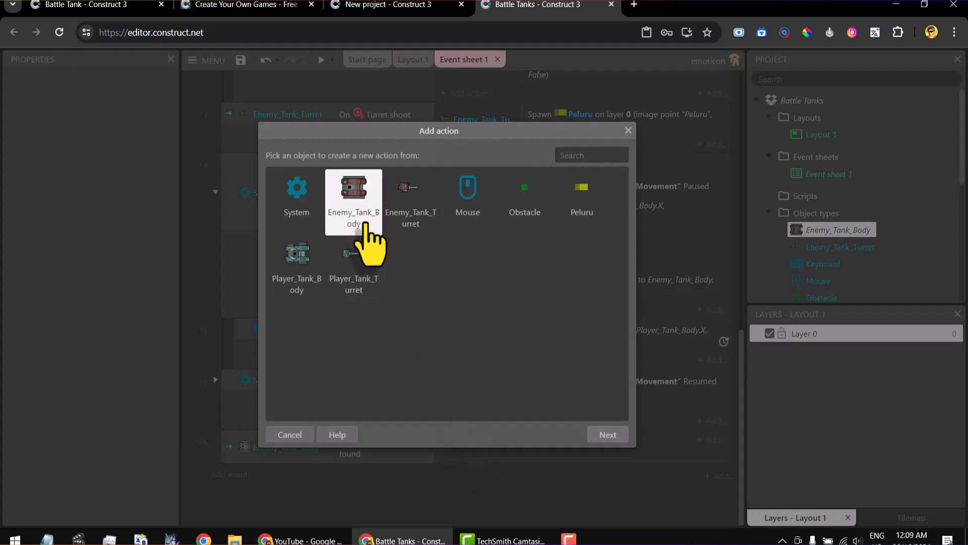
{"action": "left_click", "coordinate": [609, 435]}
{"action": "left_click_drag", "start_coordinate": [627, 189], "coordinate": [623, 352]}
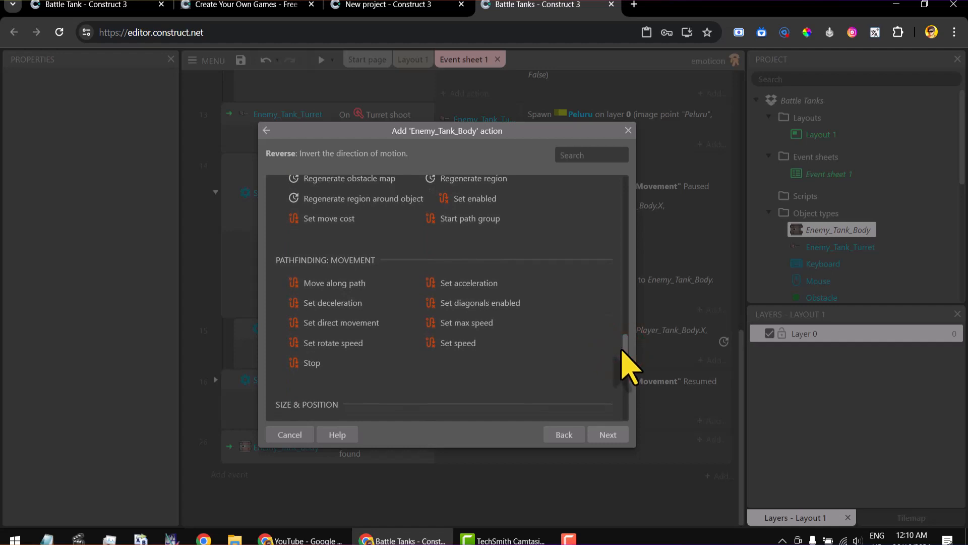
{"action": "left_click", "coordinate": [380, 281]}
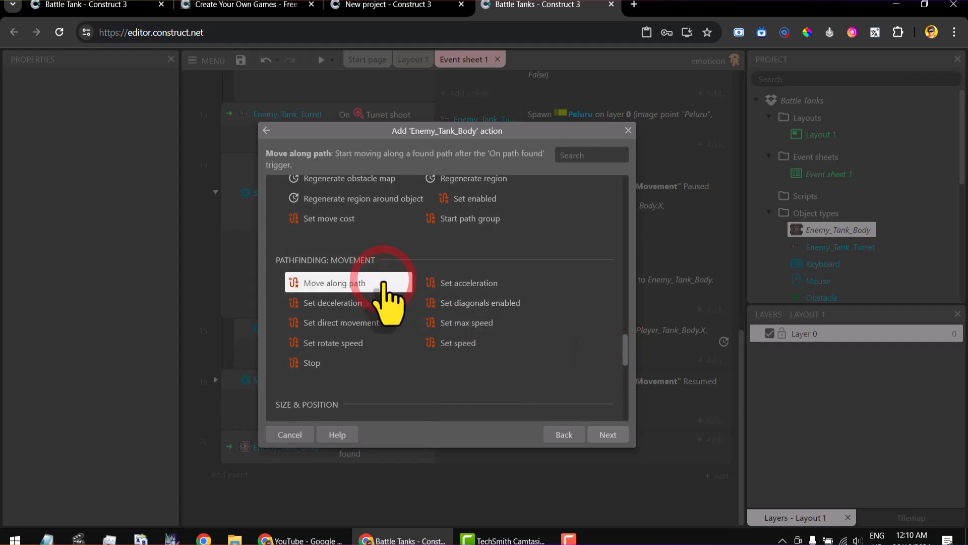
{"action": "left_click", "coordinate": [608, 434]}
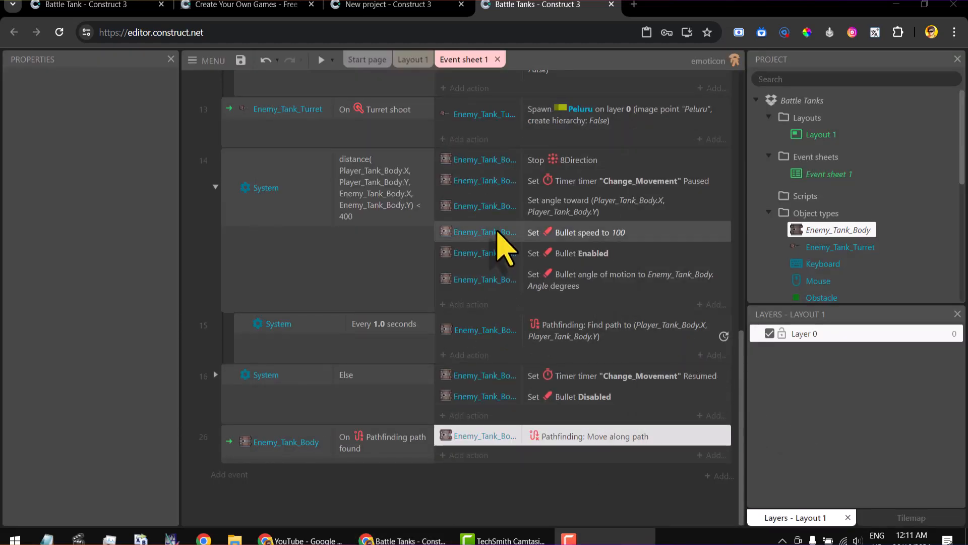
Disable the Bullet speed, Bullet Enabled and Bullet angle of motion actions in the event checking distance less than 400.
{"action": "right_click", "coordinate": [497, 232]}
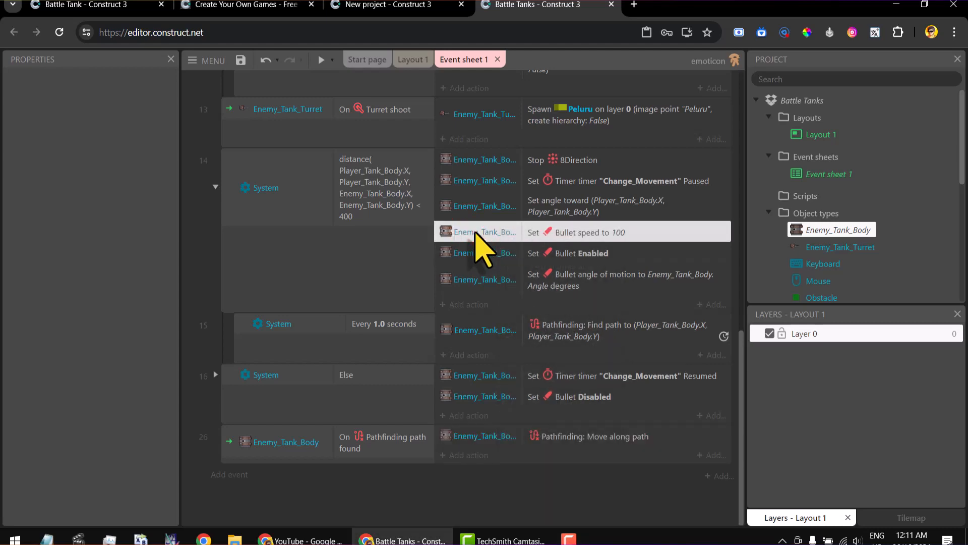
{"action": "key", "text": "shift"}
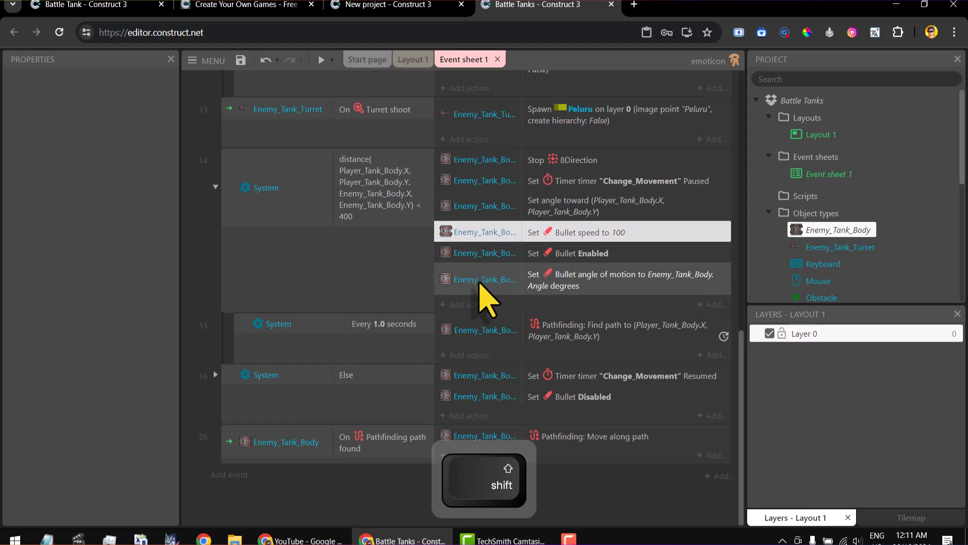
{"action": "left_click", "coordinate": [486, 280], "text": "shift"}
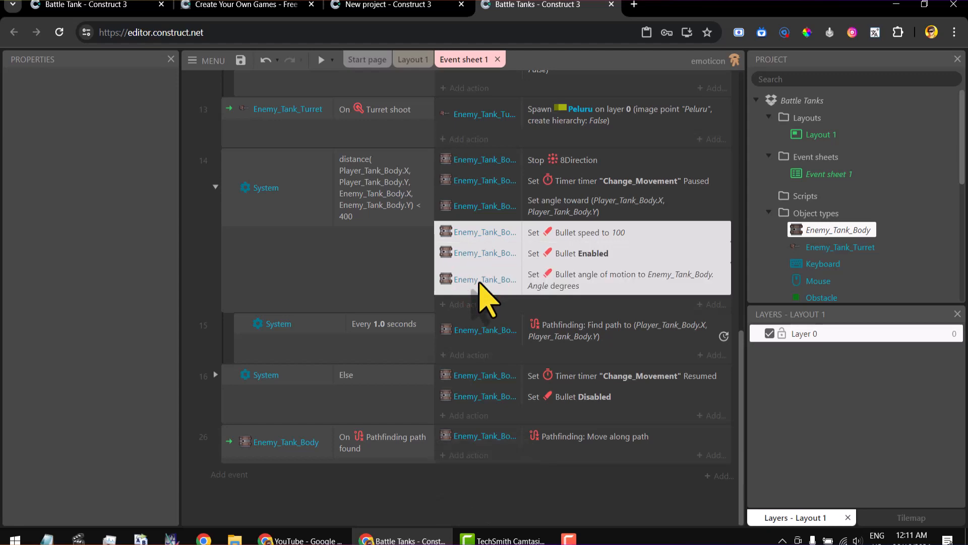
{"action": "right_click", "coordinate": [479, 285]}
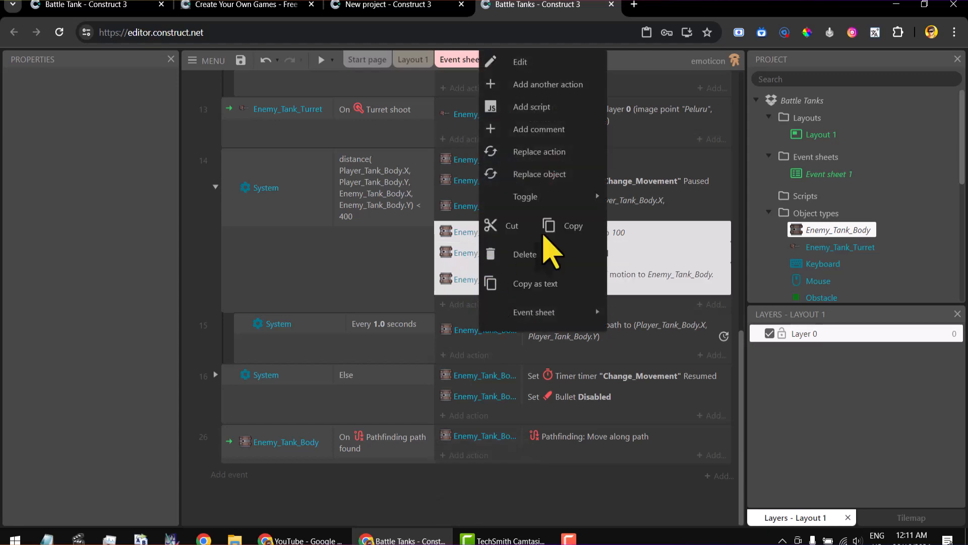
{"action": "mouse_move", "coordinate": [566, 198]}
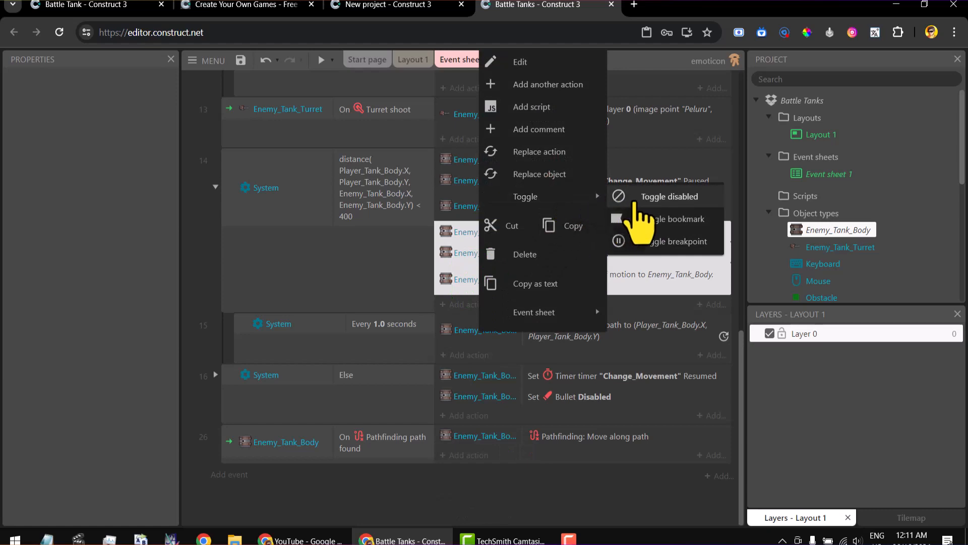
{"action": "left_click", "coordinate": [651, 198]}
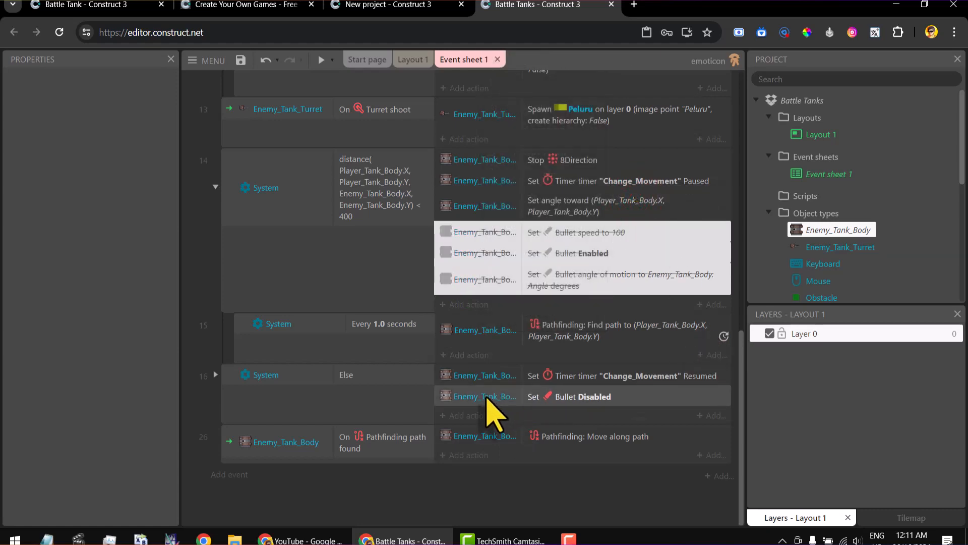
Disable the Enemy_Tank_Body action that sets Bullet to Disabled in the Else event.
{"action": "left_click", "coordinate": [464, 396]}
{"action": "right_click", "coordinate": [464, 396]}
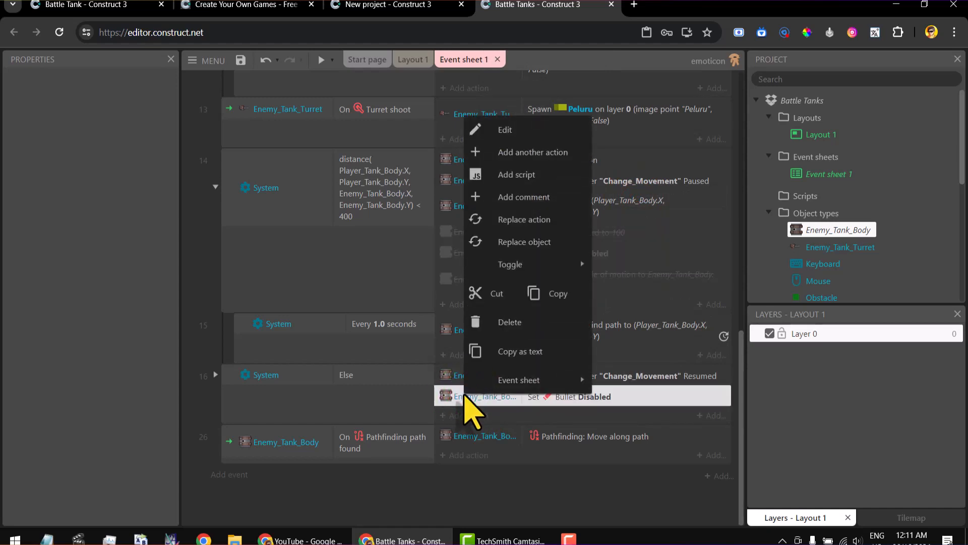
{"action": "mouse_move", "coordinate": [549, 265]}
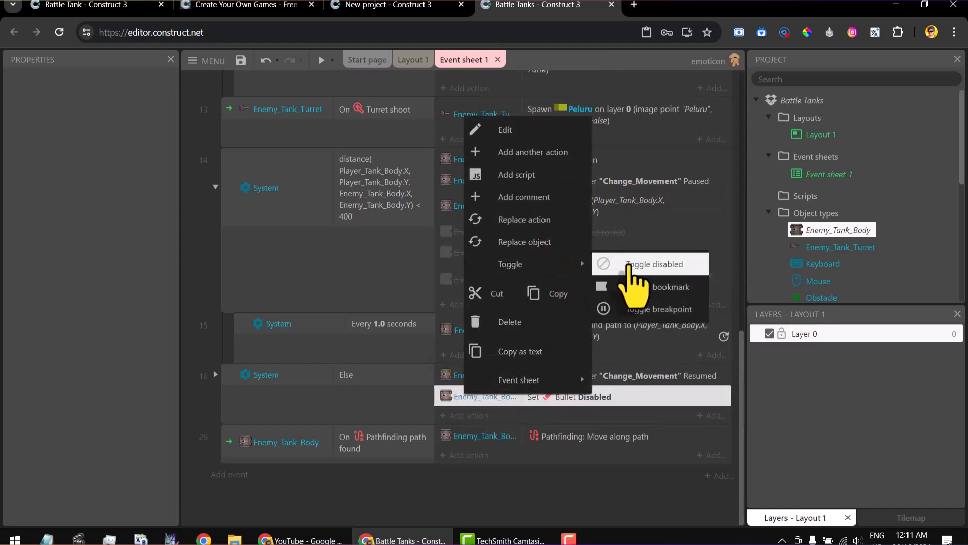
{"action": "left_click", "coordinate": [628, 265]}
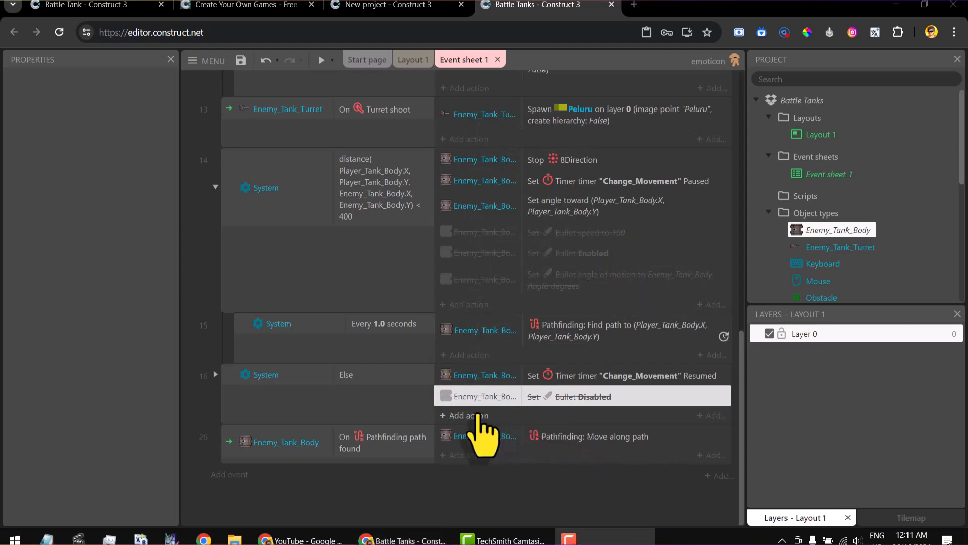
Add the Enemy_Tank_Body action Pathfinding Stop to the Else event.
{"action": "left_click", "coordinate": [481, 420]}
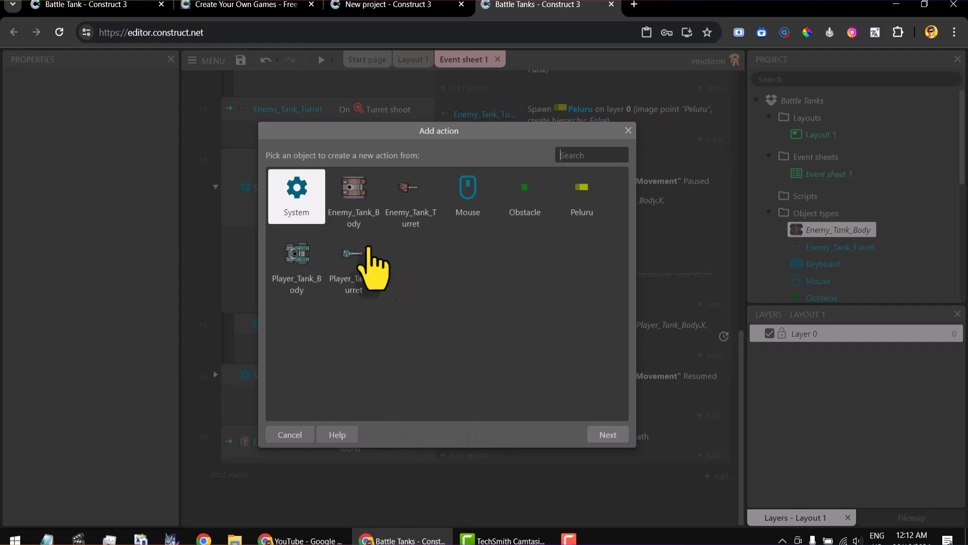
{"action": "left_click", "coordinate": [358, 216]}
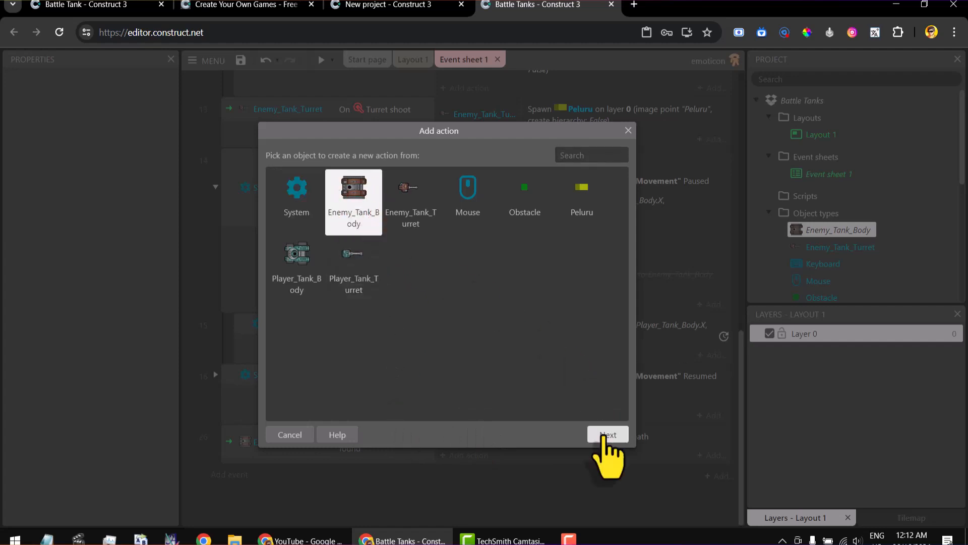
{"action": "left_click", "coordinate": [603, 435]}
{"action": "left_click_drag", "start_coordinate": [621, 198], "coordinate": [622, 343]}
{"action": "scroll", "coordinate": [628, 359], "scroll_direction": "down", "scroll_amount": 3}
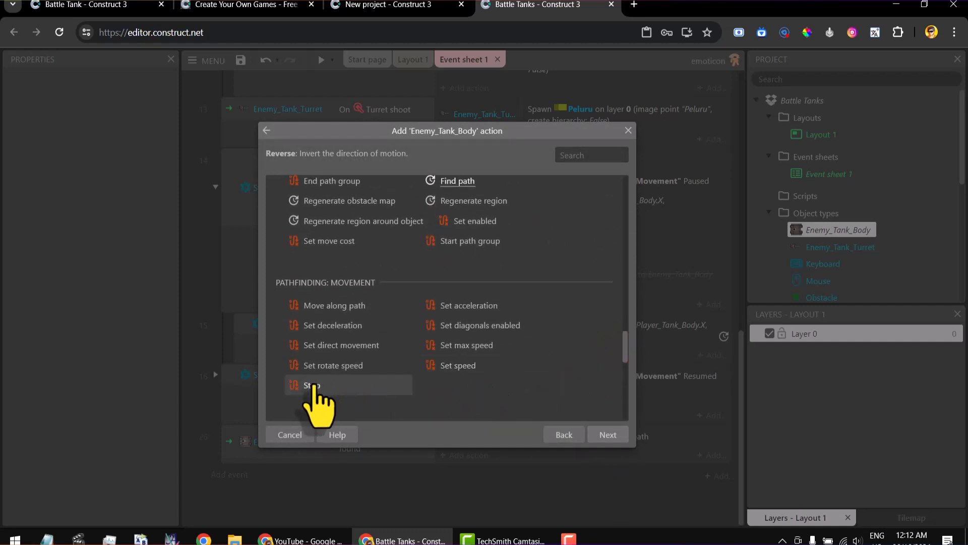
{"action": "left_click", "coordinate": [312, 386]}
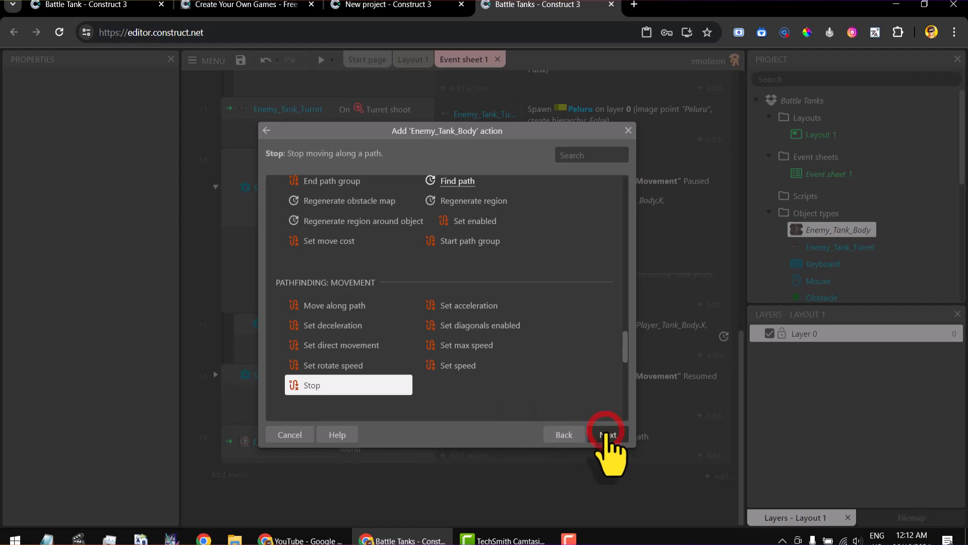
{"action": "left_click", "coordinate": [605, 431]}
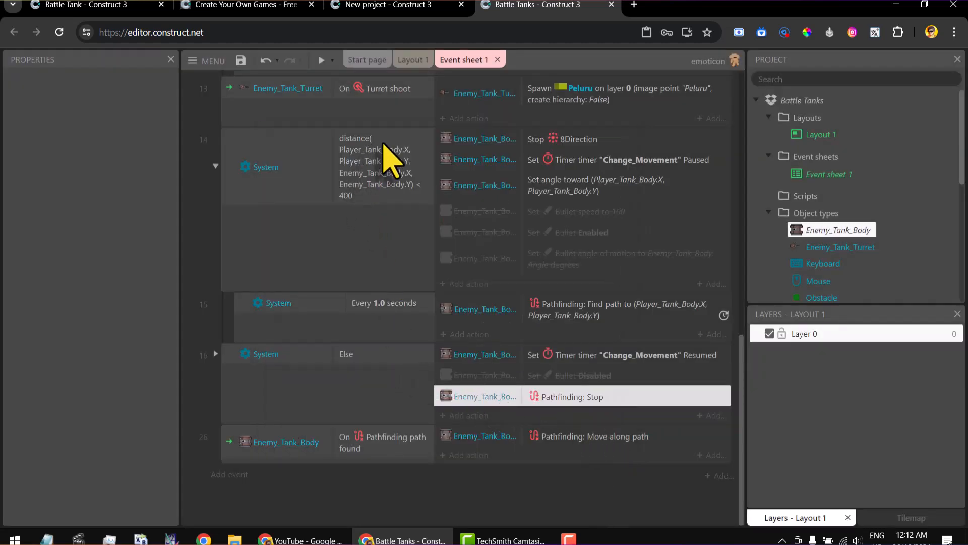
{"action": "left_click", "coordinate": [365, 173]}
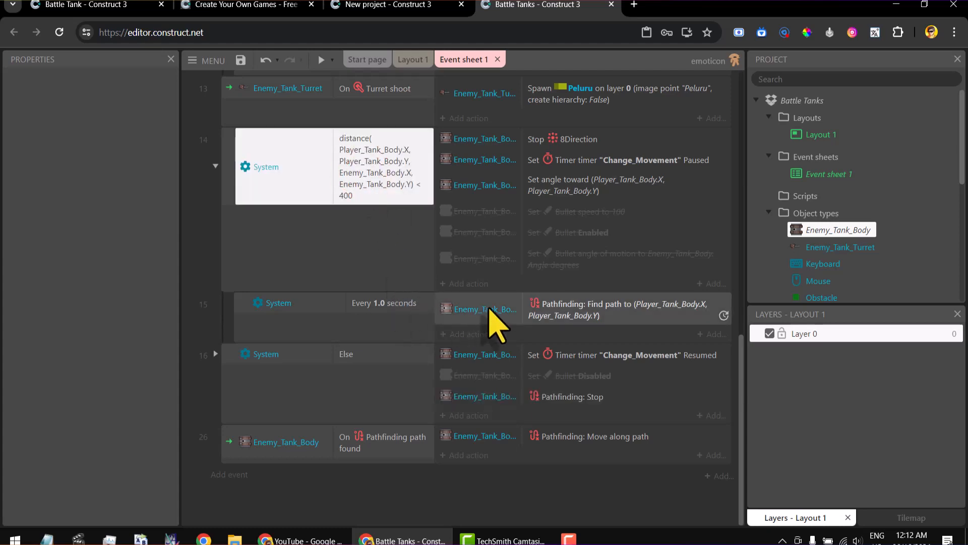
{"action": "left_click", "coordinate": [489, 309]}
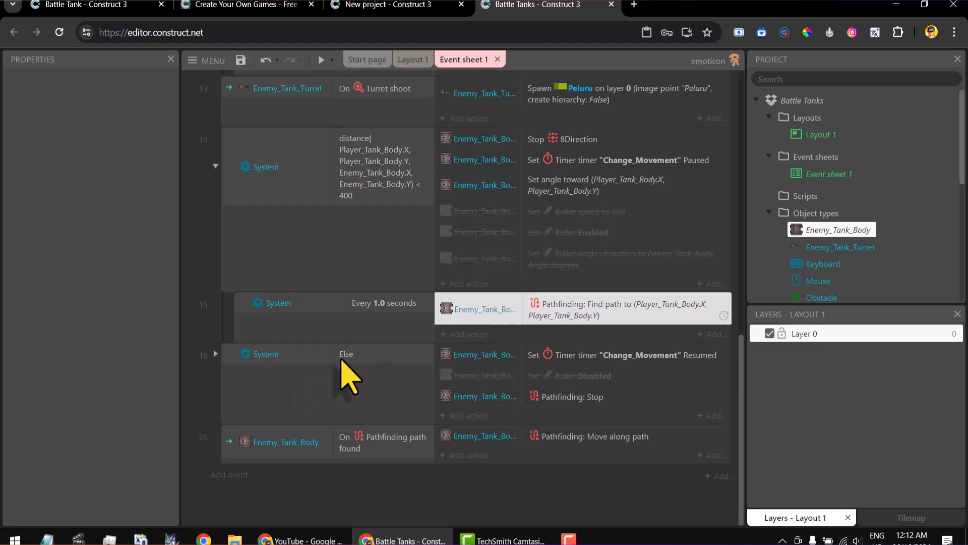
{"action": "left_click", "coordinate": [399, 357]}
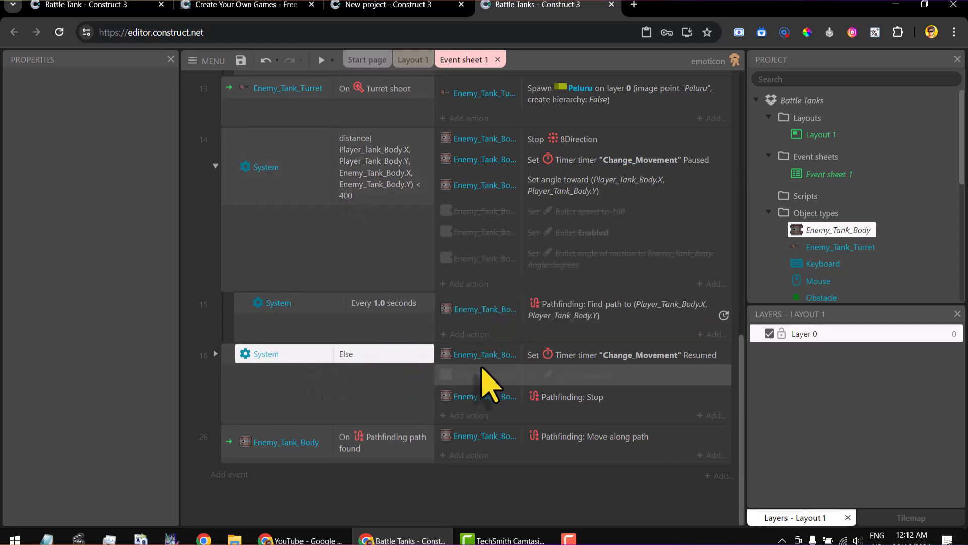
{"action": "left_click", "coordinate": [492, 397]}
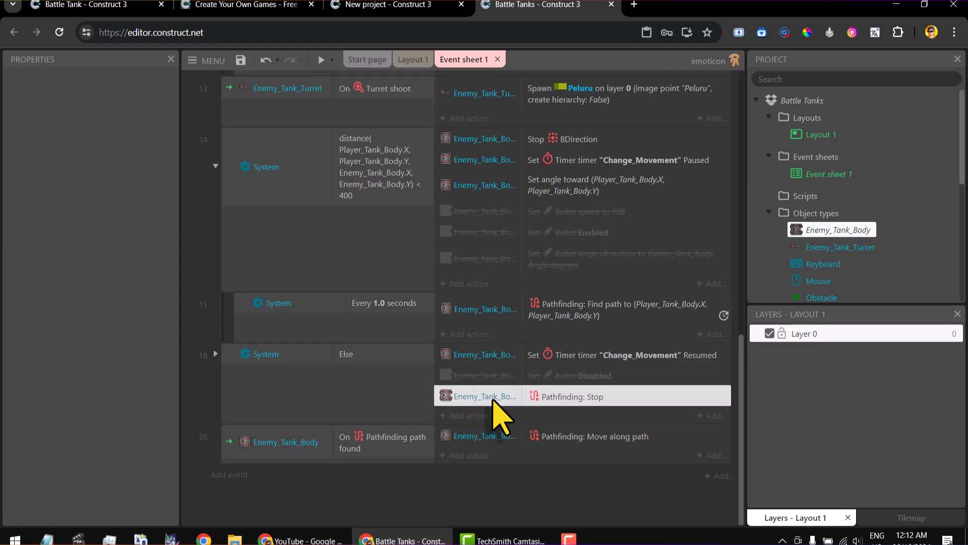
{"action": "left_click", "coordinate": [503, 356]}
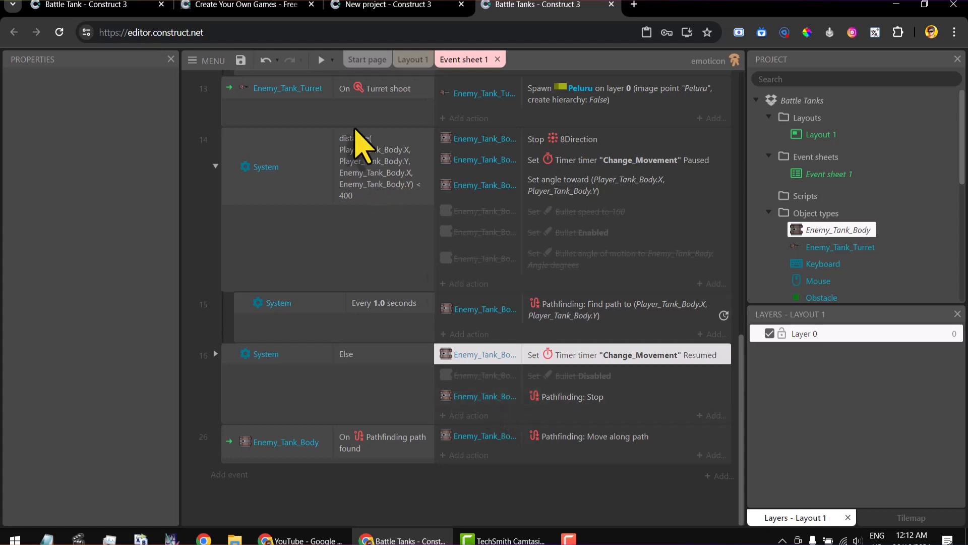
Preview the game, drive the player tank around the enemies and obstacles to test the Pathfinding chase, and close the preview.
{"action": "left_click", "coordinate": [321, 60]}
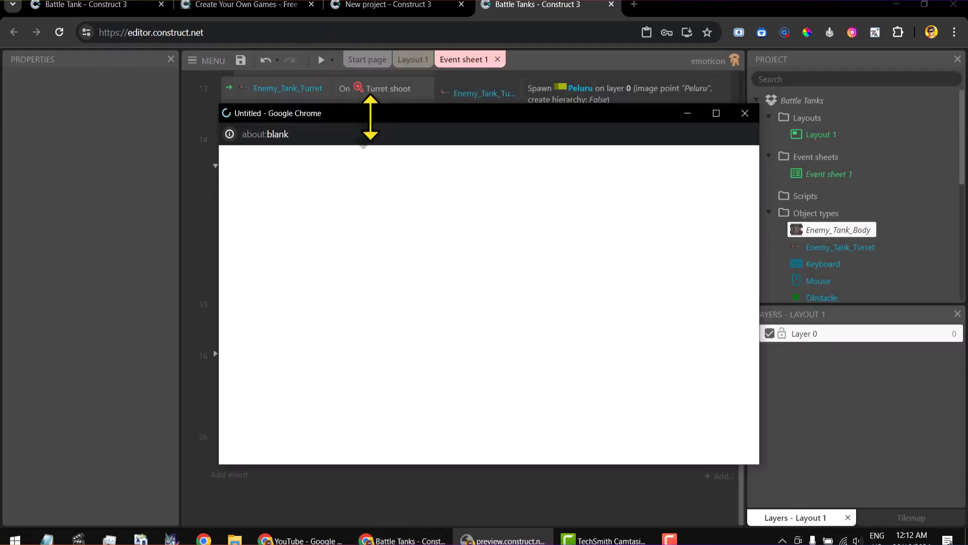
{"action": "key", "text": "s"}
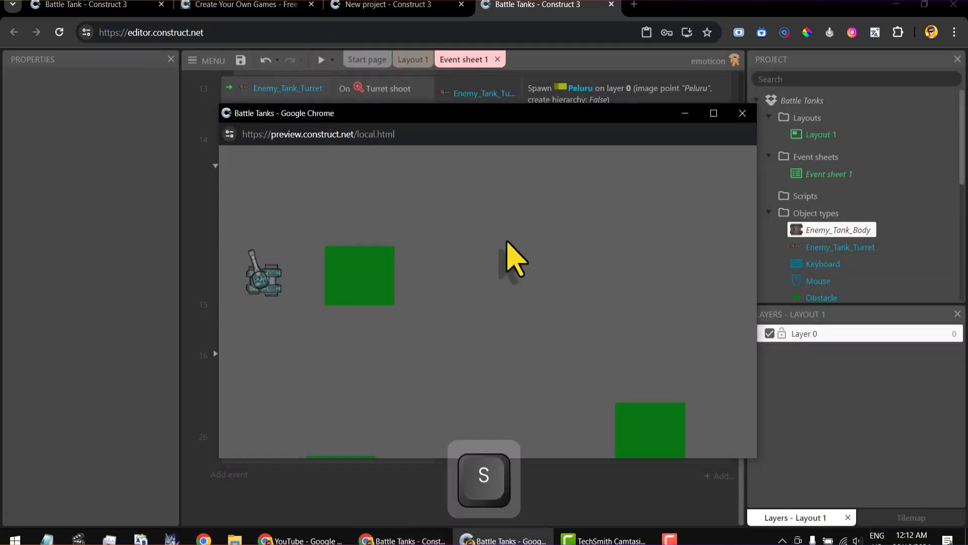
{"action": "key", "text": "d"}
{"action": "key", "text": "w"}
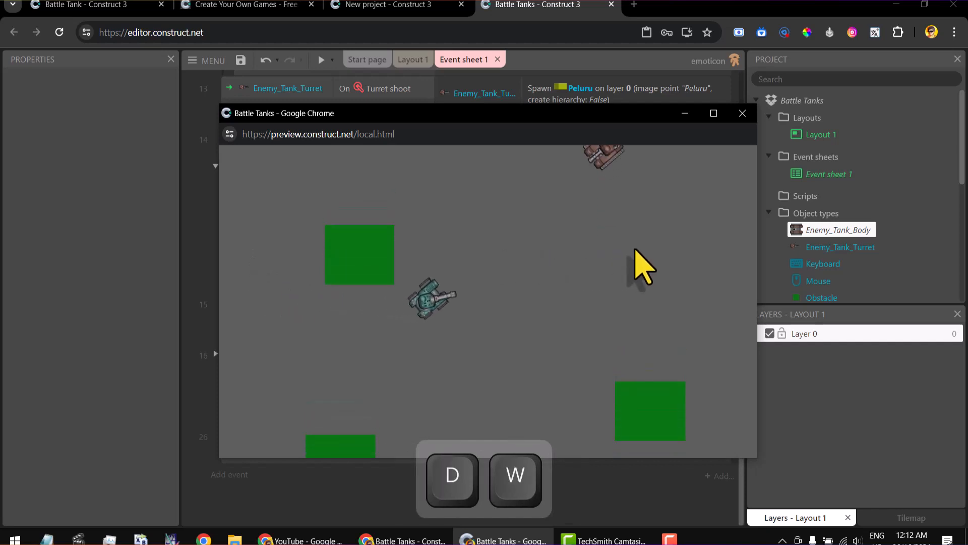
{"action": "key", "text": "s"}
{"action": "key", "text": "s"}
{"action": "key", "text": "a"}
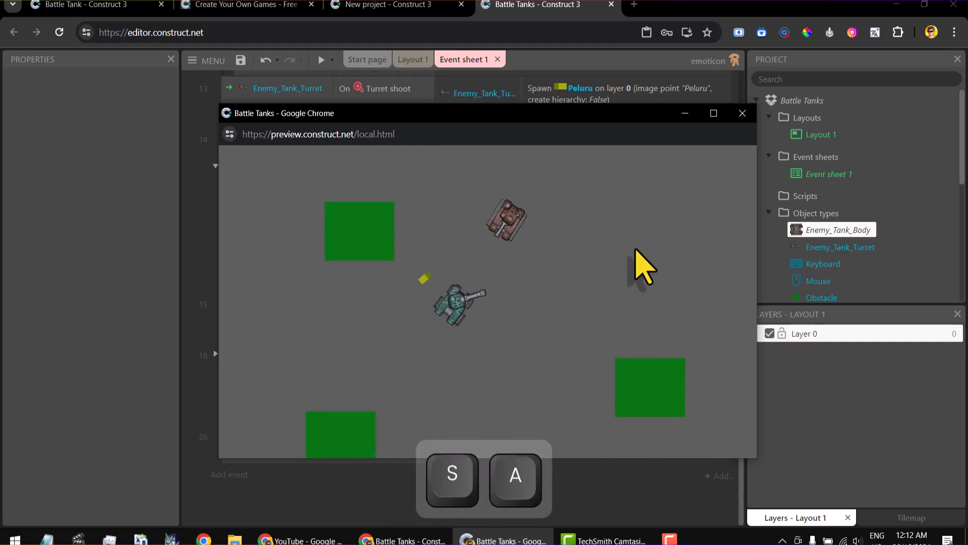
{"action": "key", "text": "d"}
{"action": "key", "text": "w"}
{"action": "key", "text": "s"}
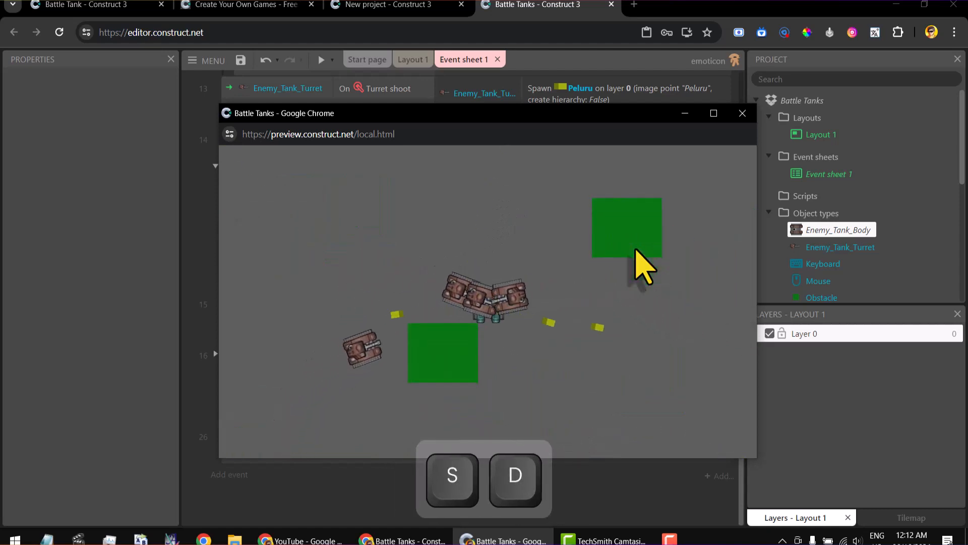
{"action": "key", "text": "d"}
{"action": "key", "text": "a"}
{"action": "key", "text": "s"}
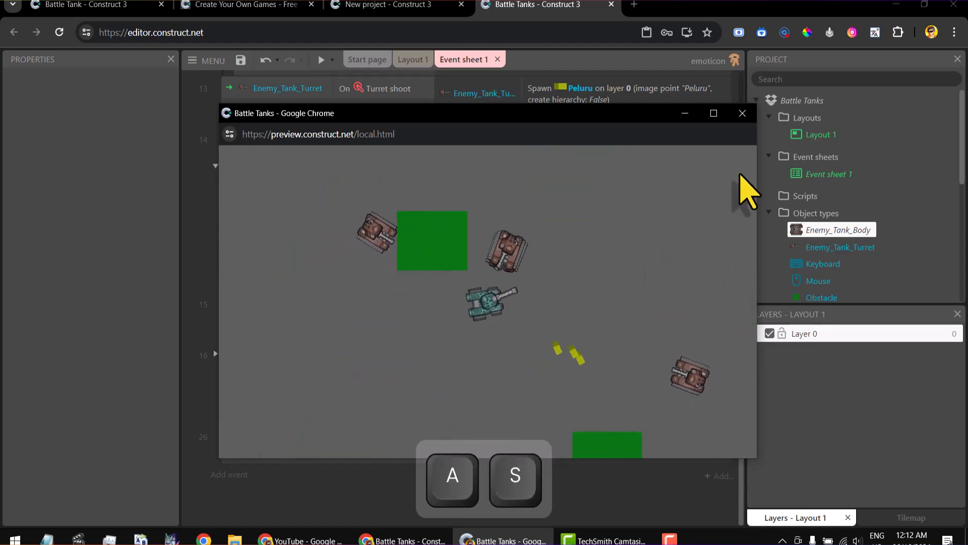
{"action": "left_click", "coordinate": [743, 113]}
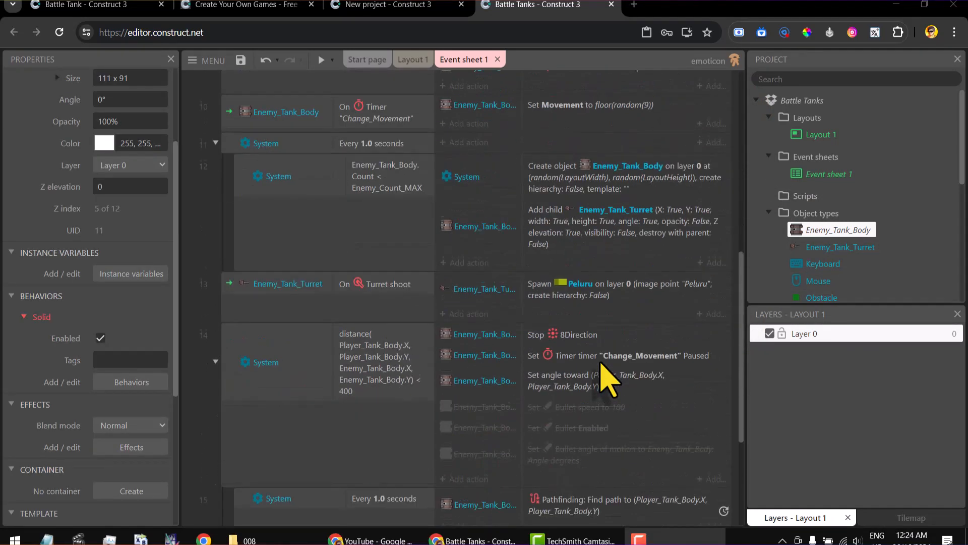
{"action": "scroll", "coordinate": [609, 380], "scroll_direction": "down", "scroll_amount": 3}
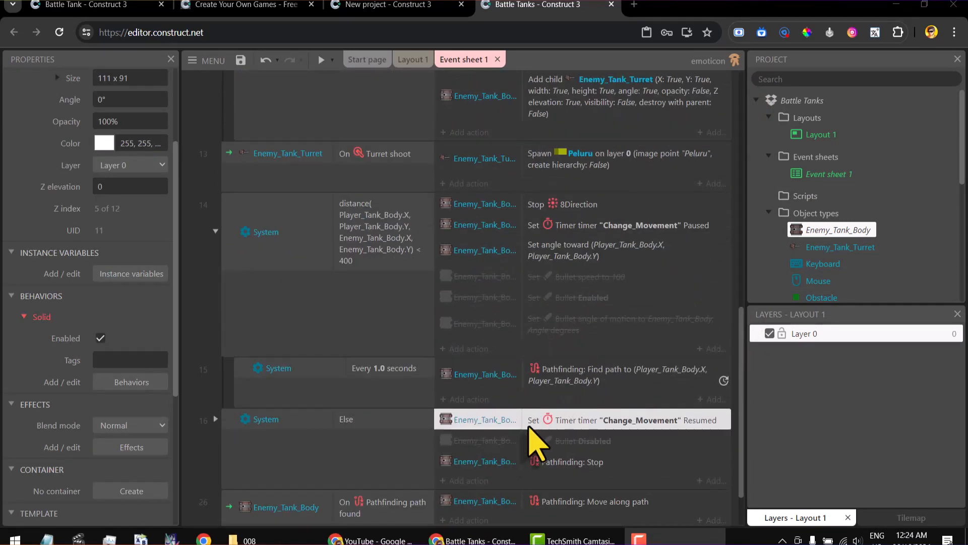
{"action": "scroll", "coordinate": [536, 437], "scroll_direction": "down", "scroll_amount": 2}
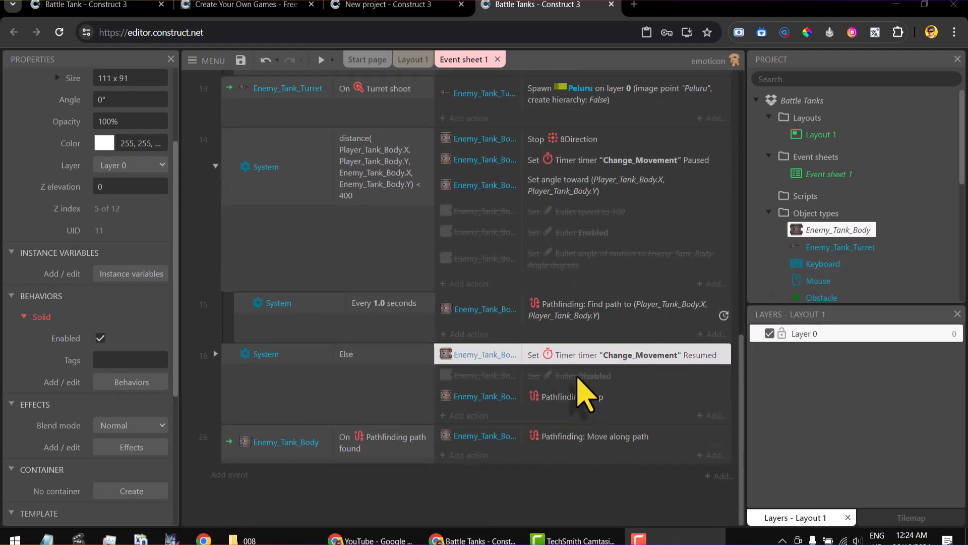
{"action": "left_click", "coordinate": [499, 258]}
{"action": "left_click", "coordinate": [502, 232]}
{"action": "left_click", "coordinate": [495, 211]}
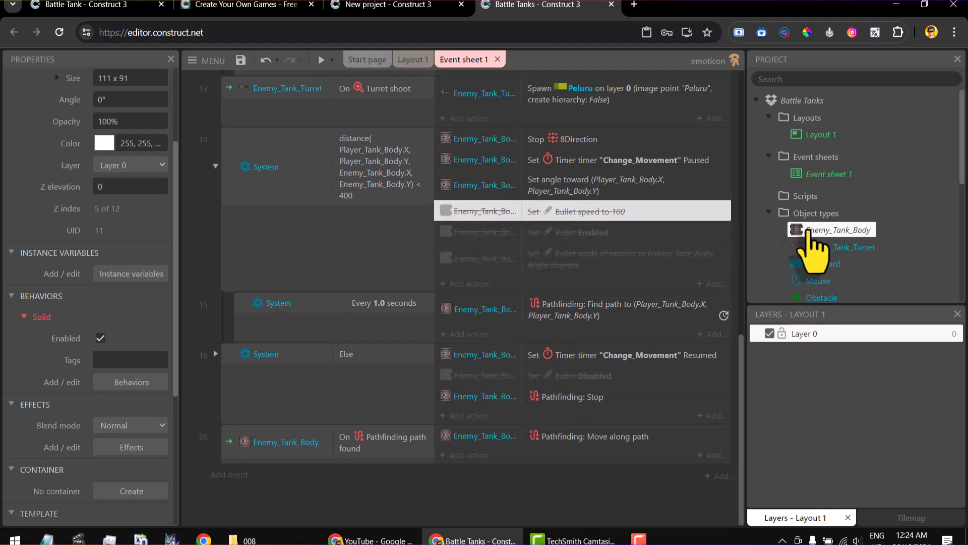
Delete the Bullet behavior from Enemy_Tank_Body together with all actions that reference it, and close the behaviors dialog.
{"action": "left_click", "coordinate": [810, 234]}
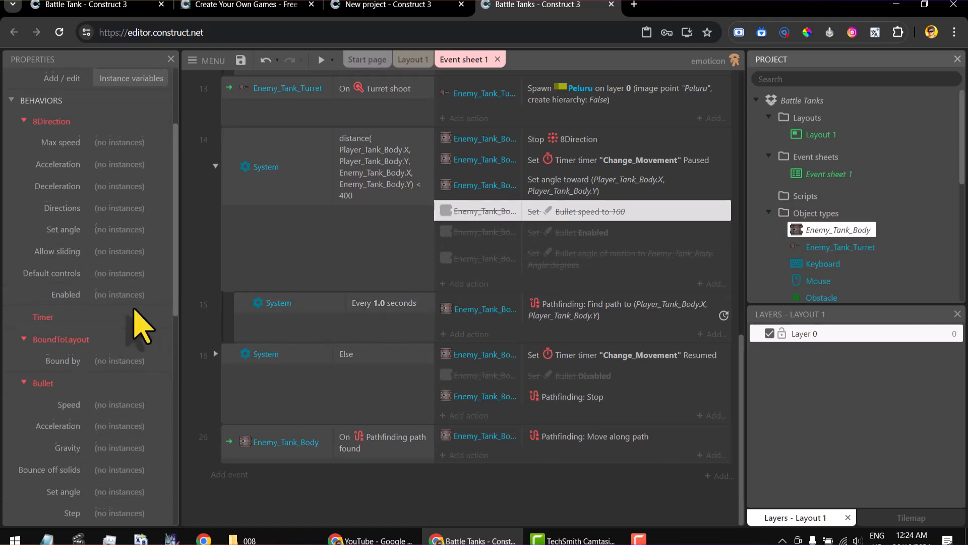
{"action": "scroll", "coordinate": [141, 325], "scroll_direction": "down", "scroll_amount": 6}
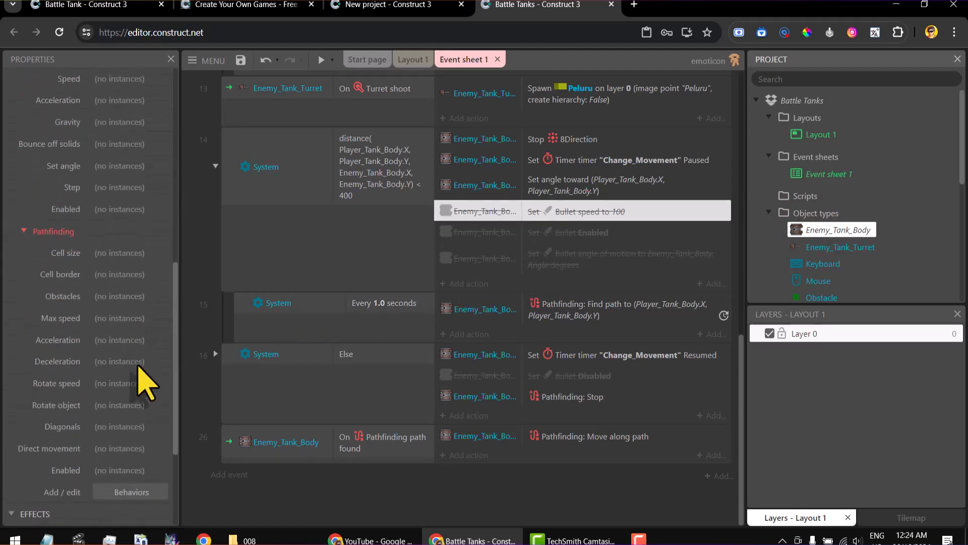
{"action": "left_click", "coordinate": [115, 488]}
{"action": "left_click", "coordinate": [121, 477]}
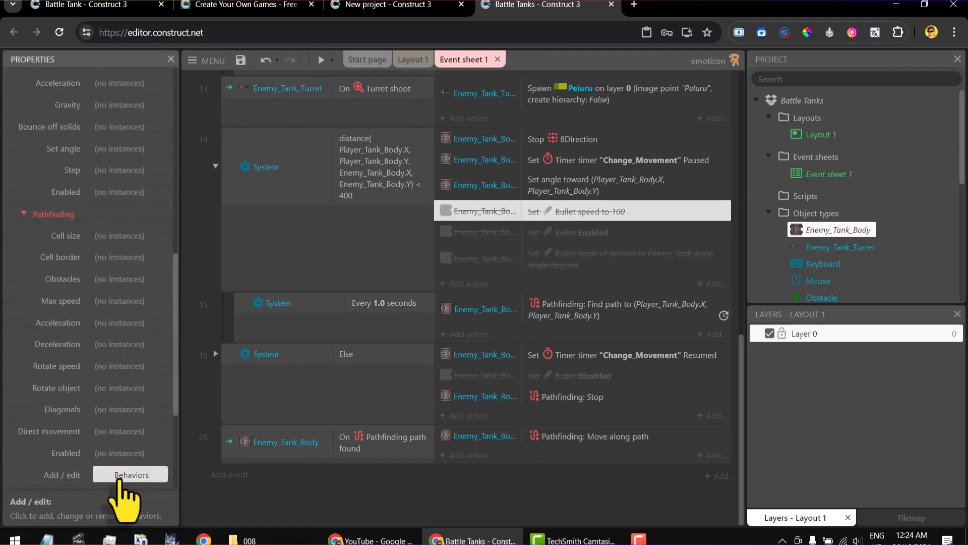
{"action": "left_click", "coordinate": [415, 346]}
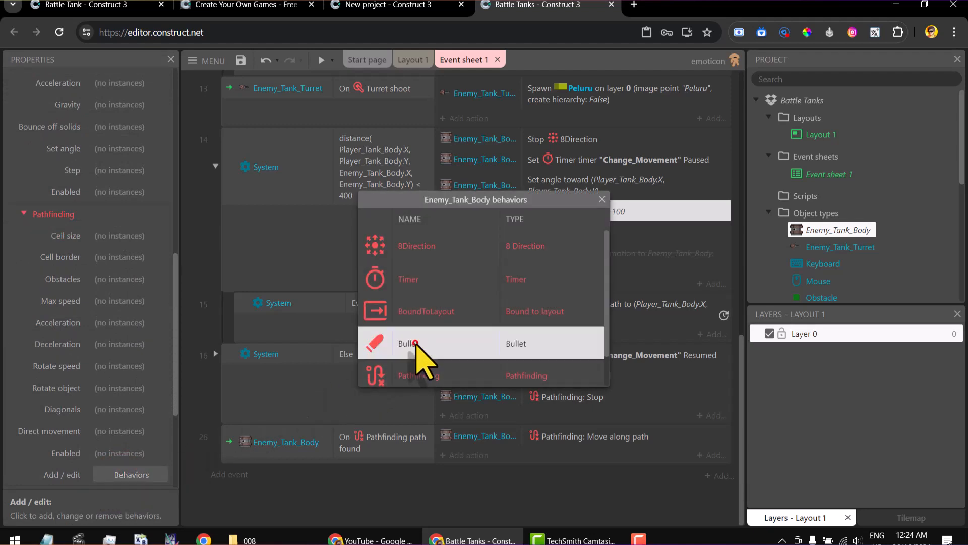
{"action": "right_click", "coordinate": [415, 346]}
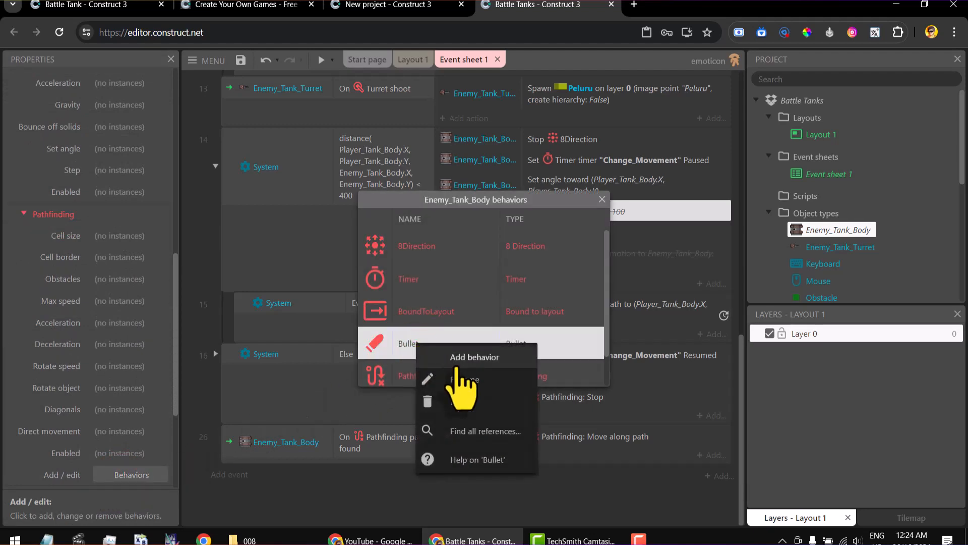
{"action": "left_click", "coordinate": [463, 402]}
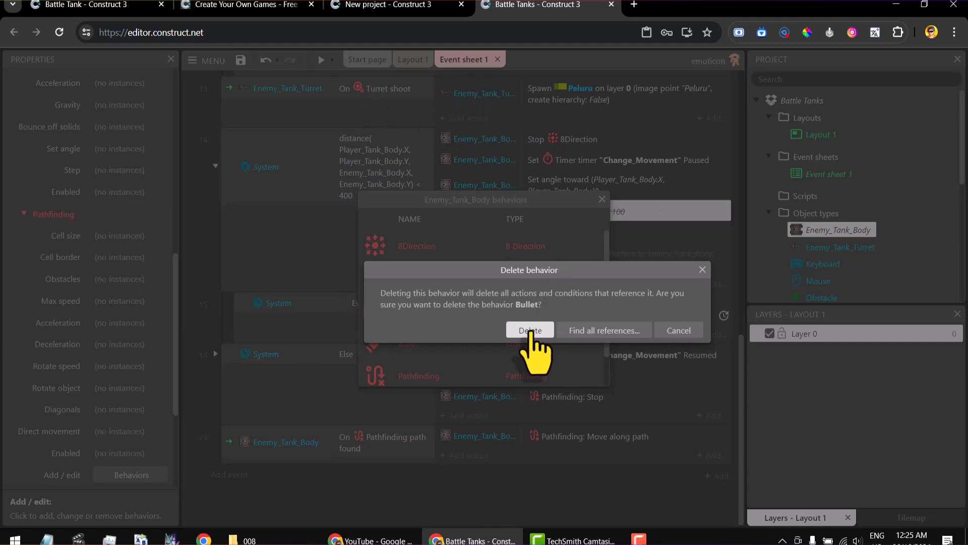
{"action": "left_click", "coordinate": [531, 330]}
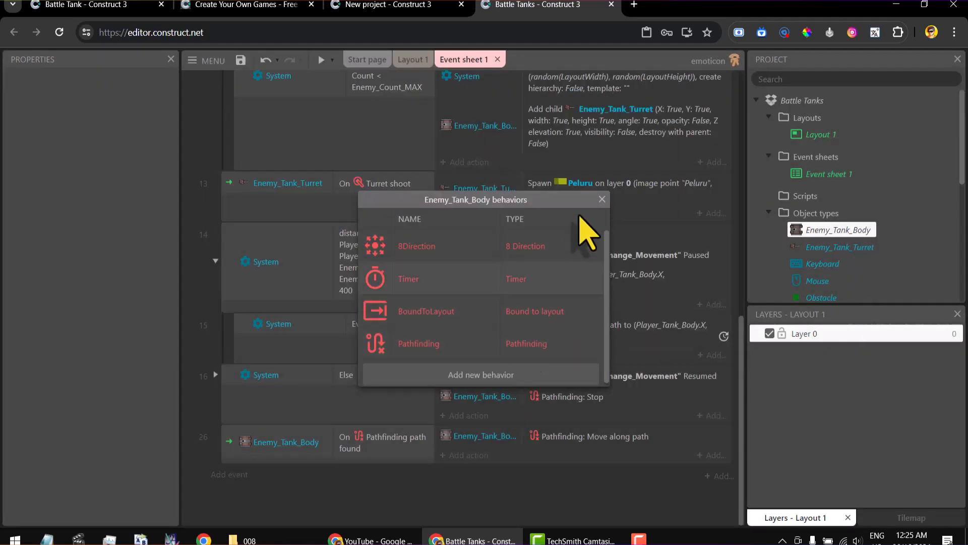
{"action": "left_click", "coordinate": [603, 199]}
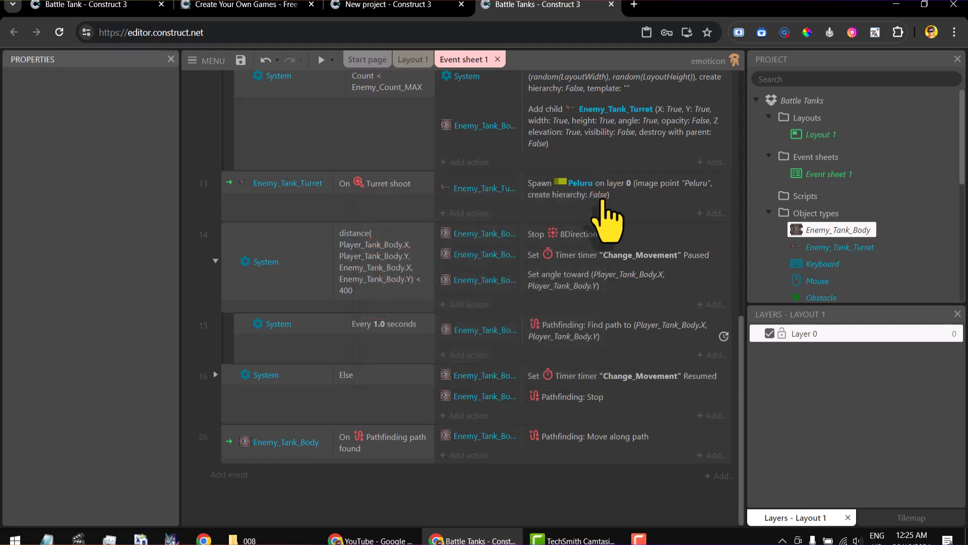